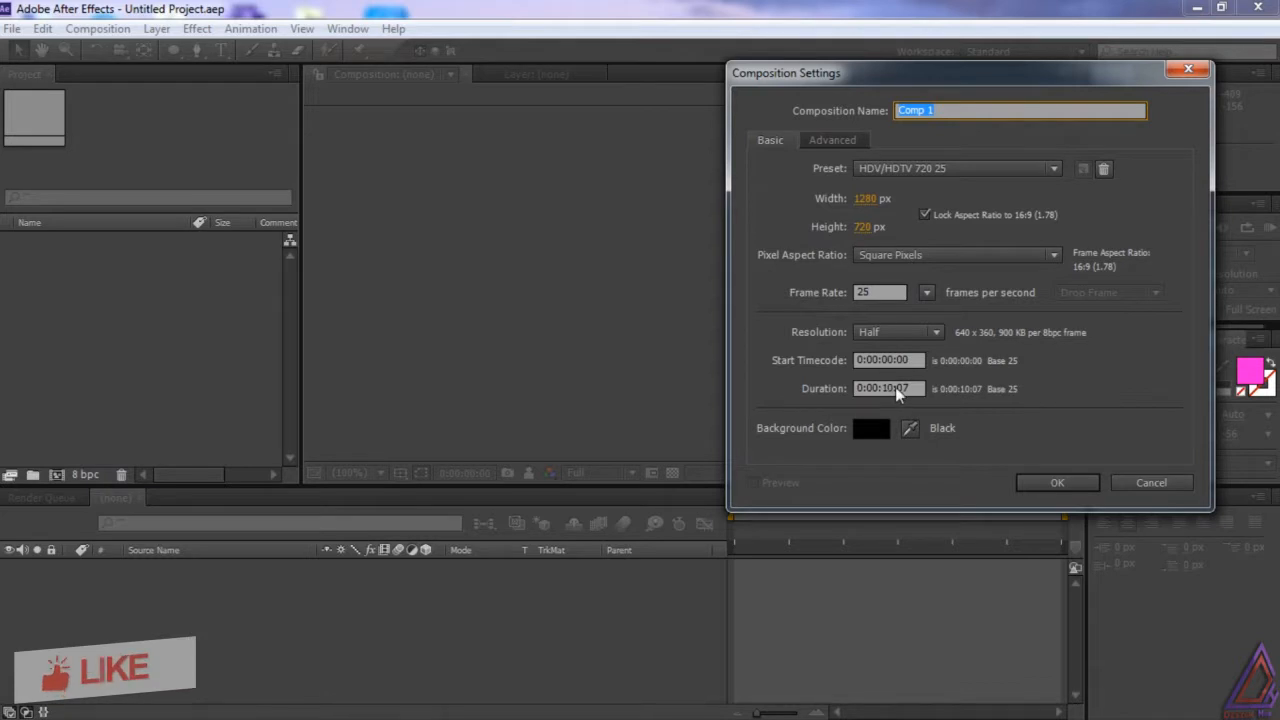
Create a 1280 × 720 px, 25 fps composition named infograph with a duration of 0:00:10:07
{"action": "left_click", "coordinate": [886, 388]}
{"action": "left_click", "coordinate": [886, 290]}
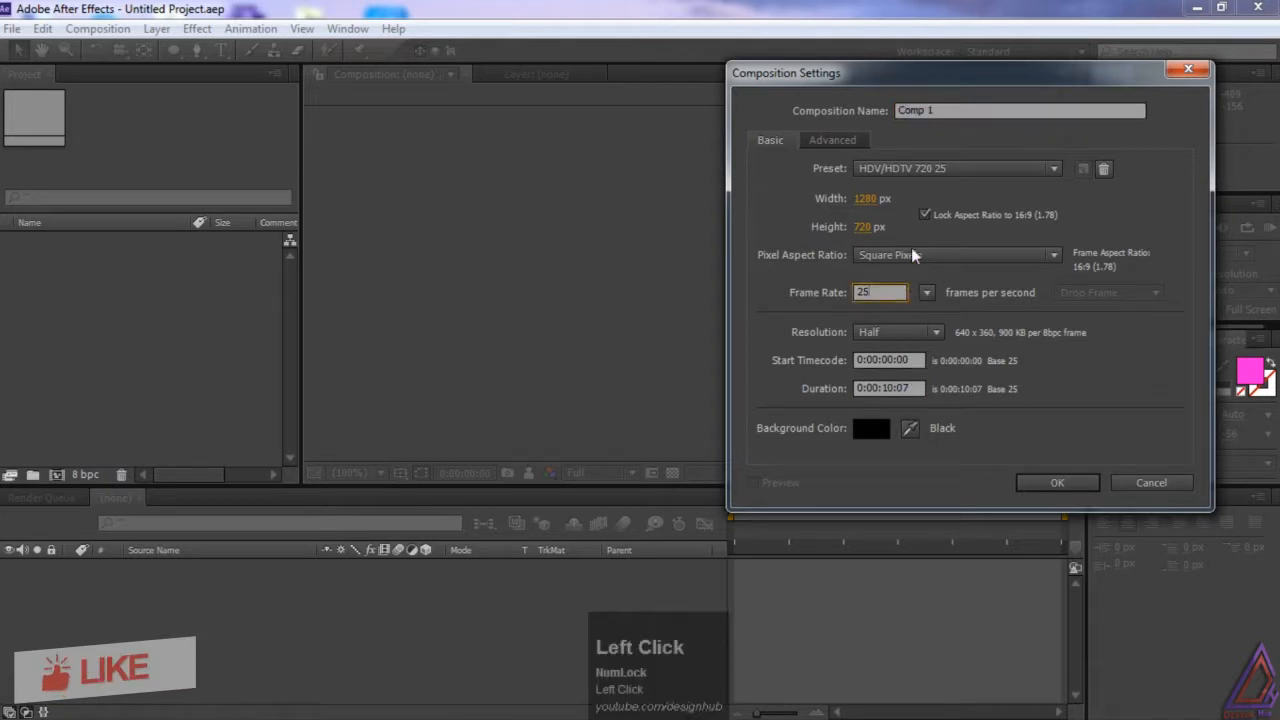
{"action": "left_click_drag", "start_coordinate": [950, 111], "coordinate": [853, 175]}
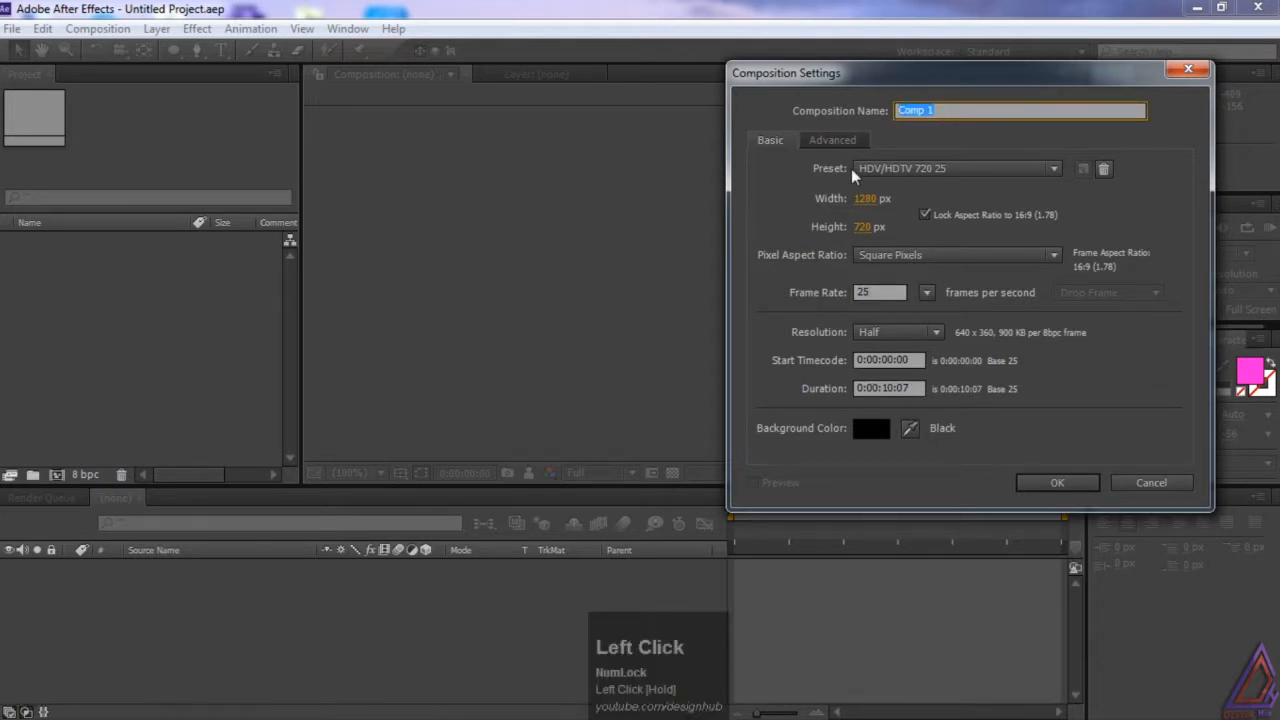
{"action": "type", "text": "infograph"}
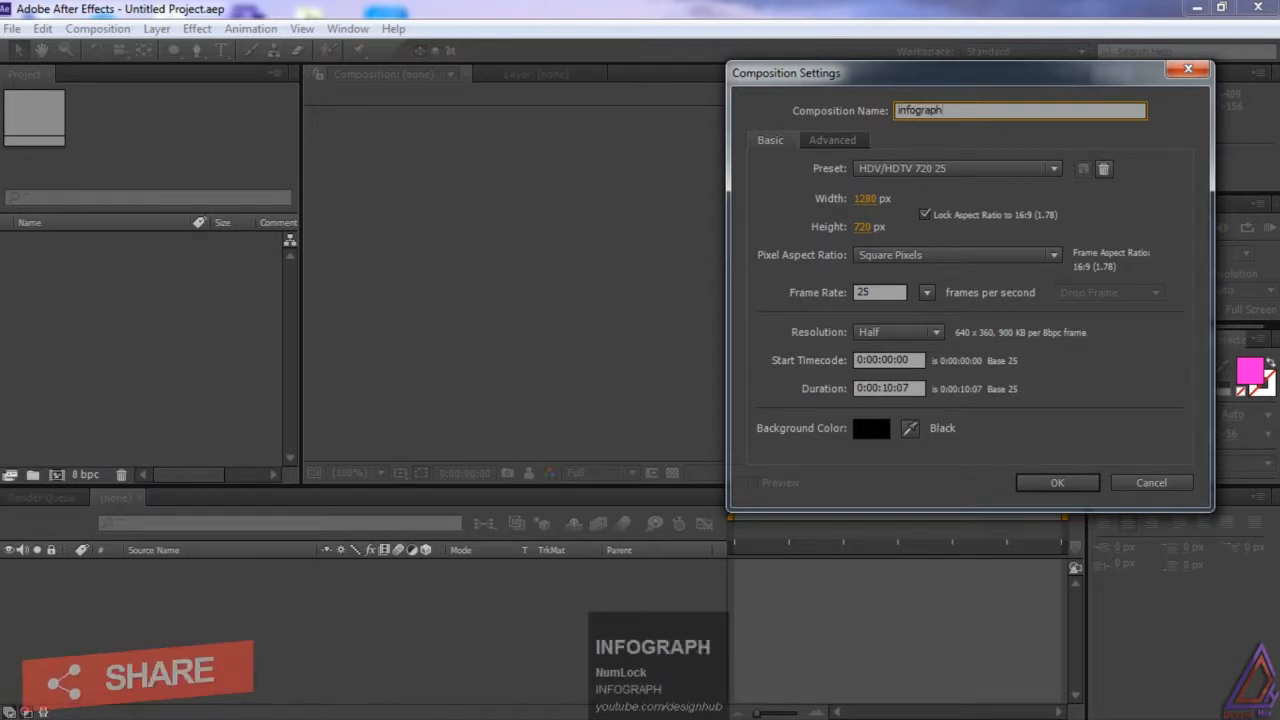
{"action": "left_click", "coordinate": [1064, 484]}
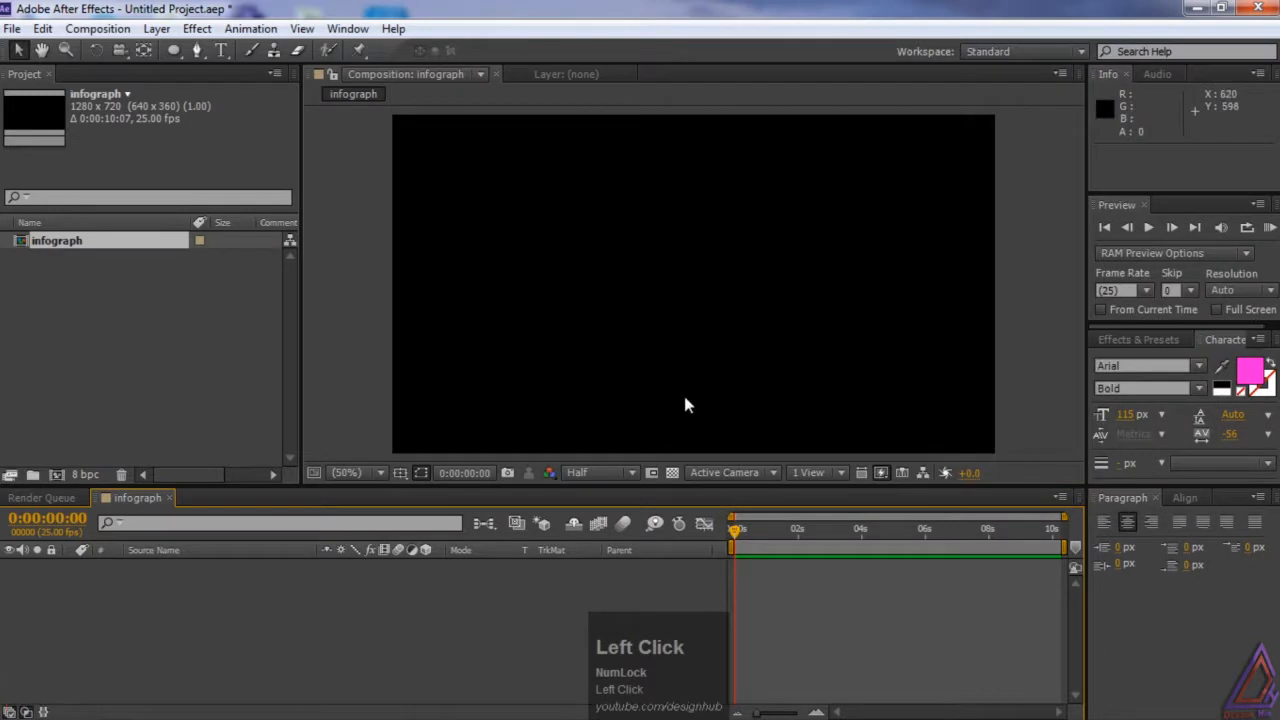
Add an orange solid layer named bg that matches the composition size
{"action": "left_click", "coordinate": [157, 33]}
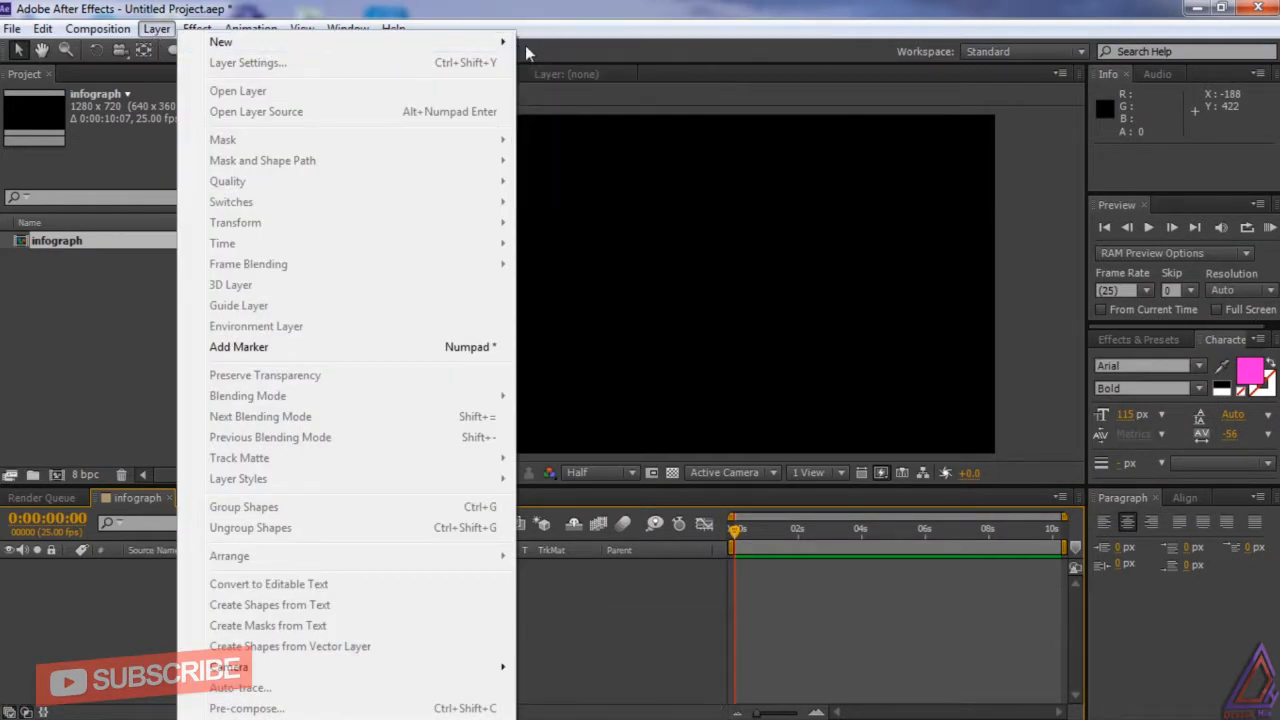
{"action": "mouse_move", "coordinate": [507, 45]}
{"action": "left_click", "coordinate": [572, 62]}
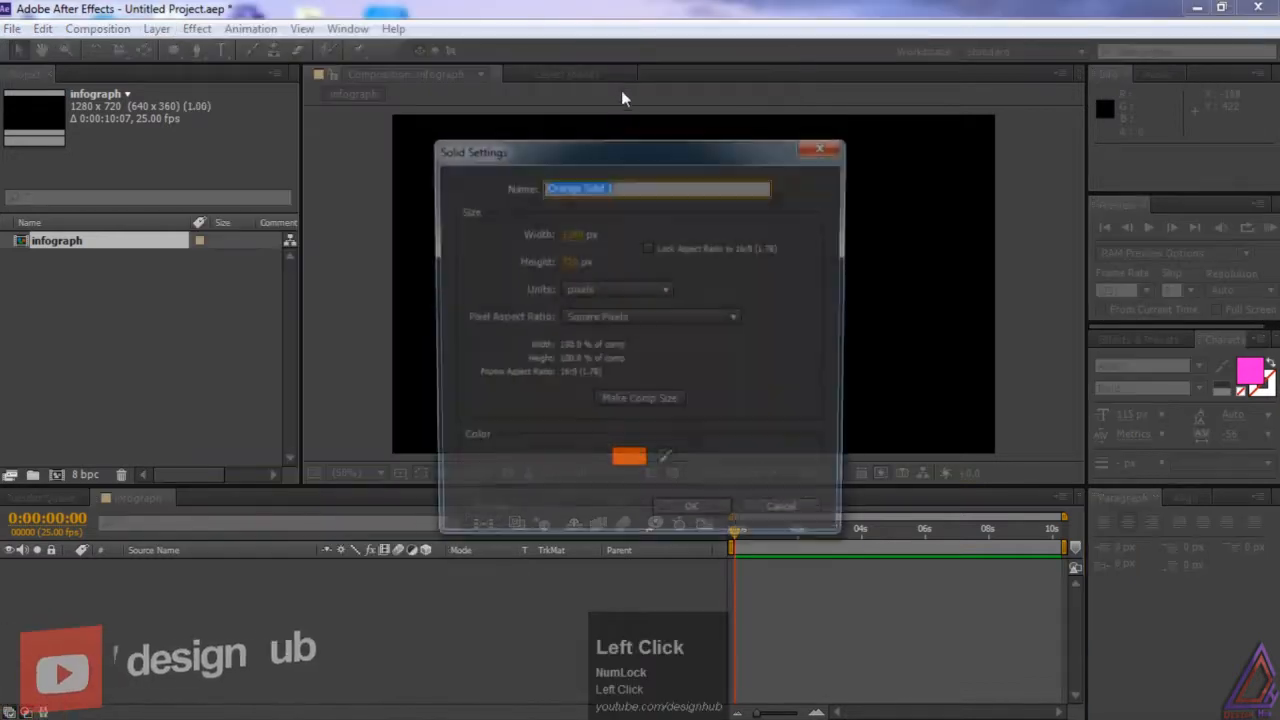
{"action": "type", "text": "bg"}
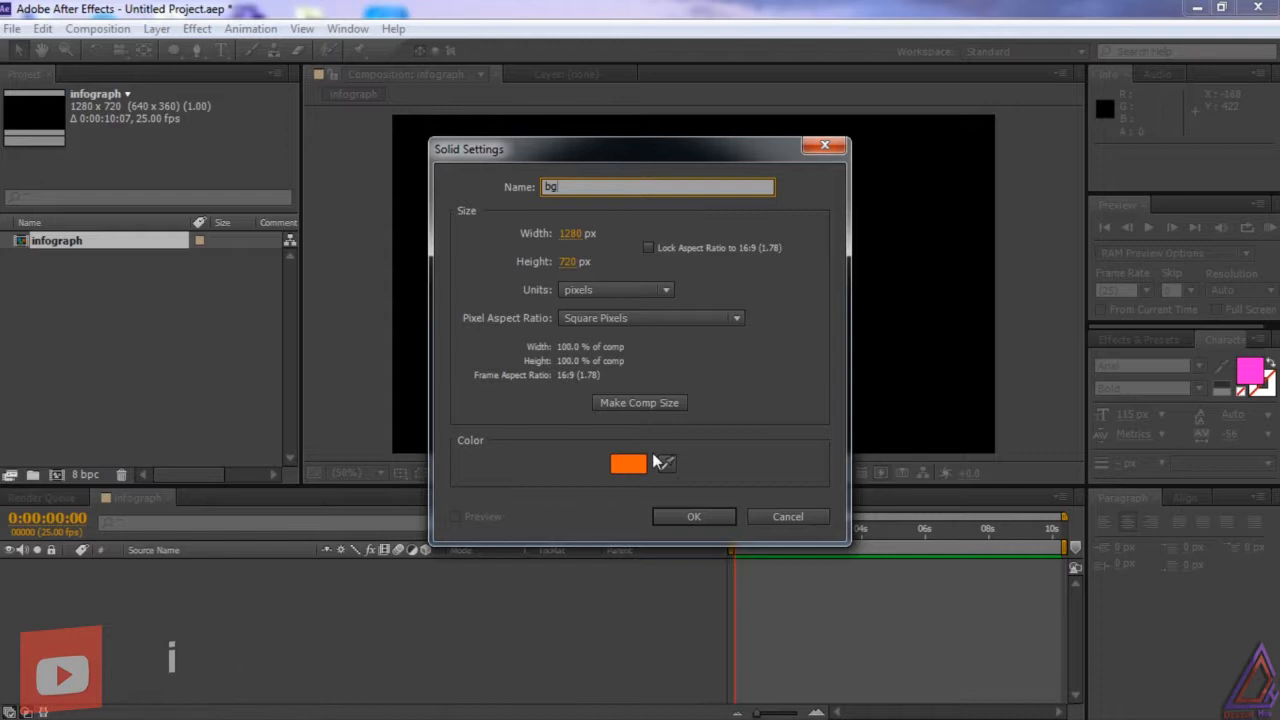
{"action": "left_click", "coordinate": [666, 407]}
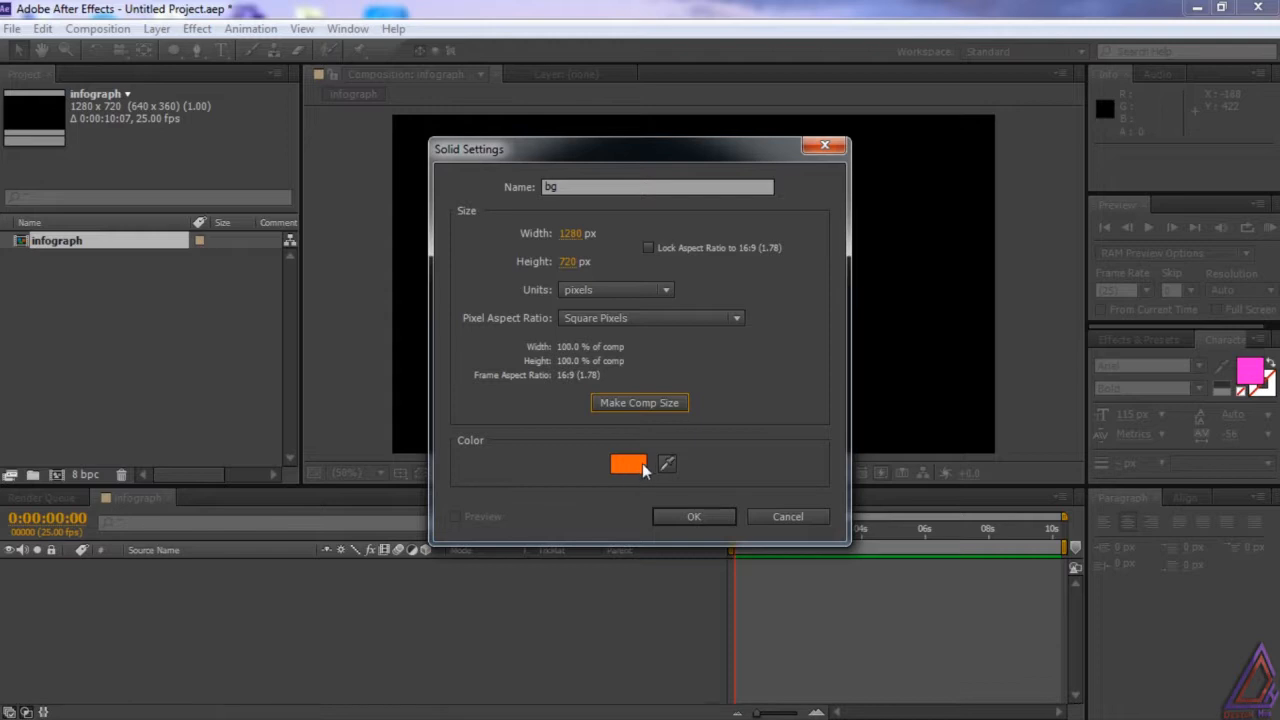
{"action": "left_click", "coordinate": [685, 517]}
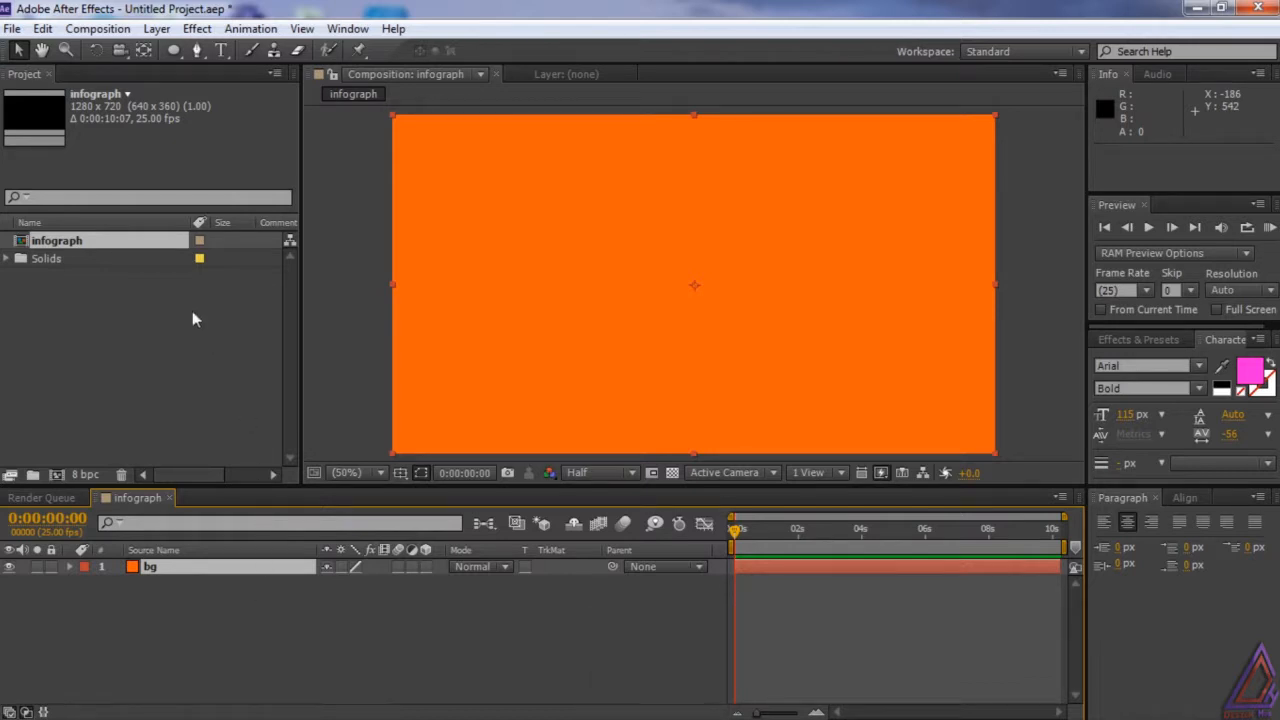
Add an empty shape layer above the bg solid
{"action": "left_click", "coordinate": [172, 30]}
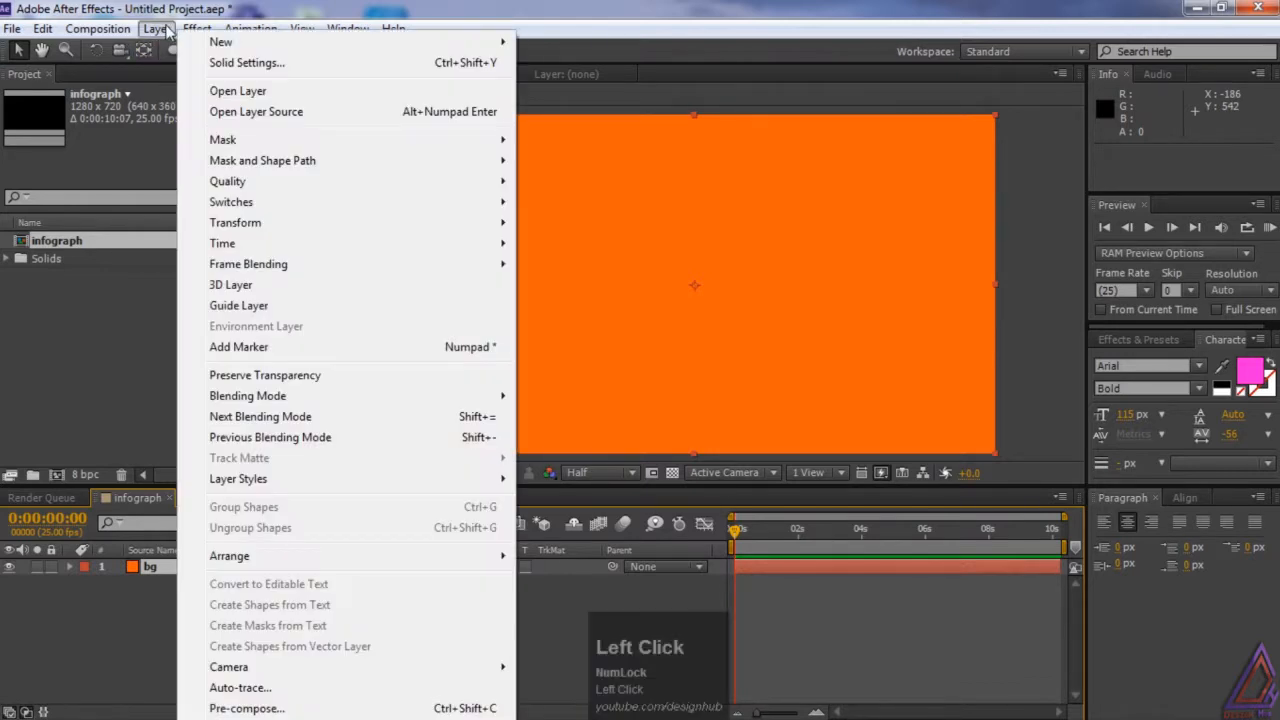
{"action": "mouse_move", "coordinate": [286, 51]}
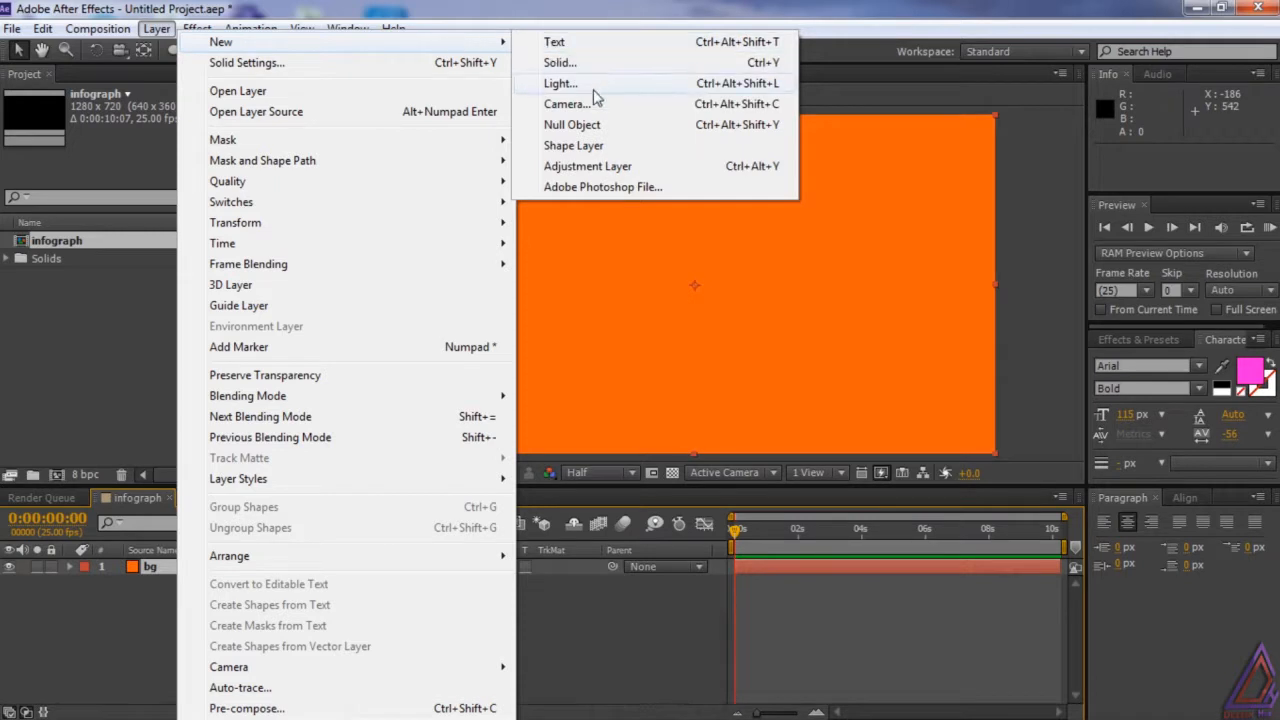
{"action": "left_click", "coordinate": [626, 149]}
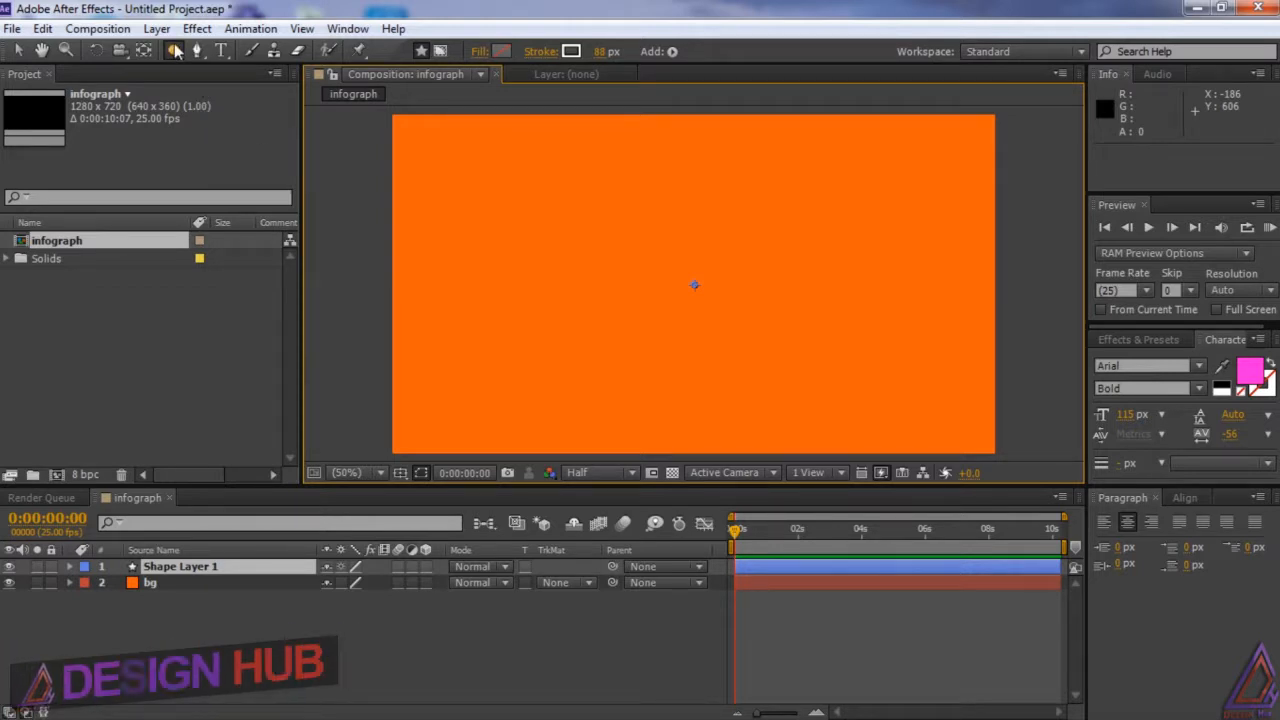
Draw a circle about 266 px in diameter in the frame's lower-left area with the Ellipse tool, and delete the stray tiny ellipse
{"action": "left_click_drag", "start_coordinate": [173, 52], "coordinate": [243, 87]}
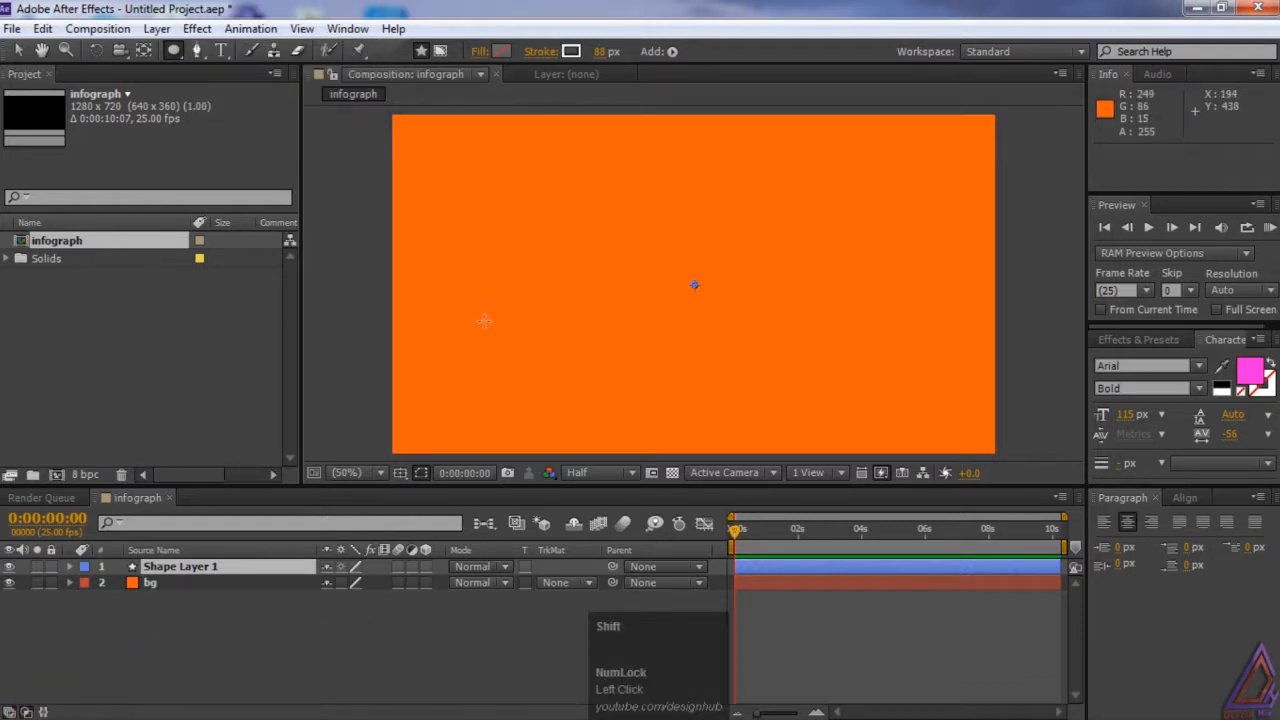
{"action": "left_click", "coordinate": [563, 238], "text": "alt+shift"}
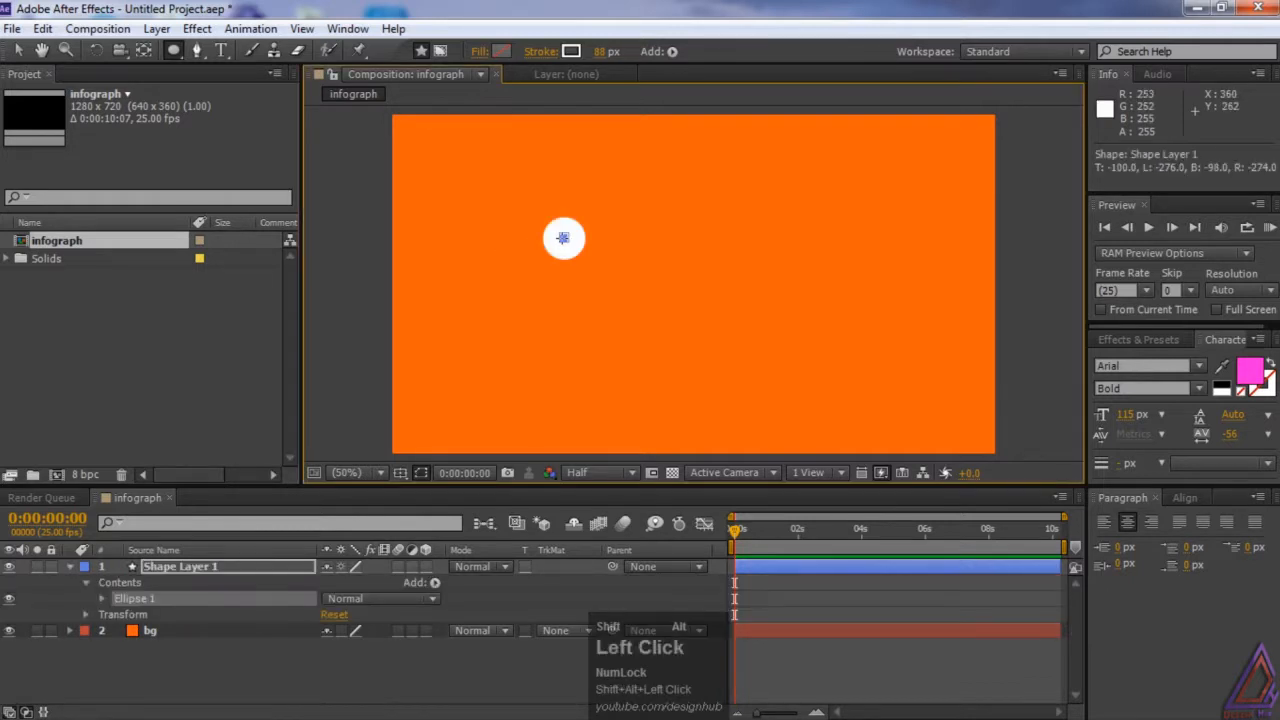
{"action": "left_click_drag", "start_coordinate": [482, 255], "coordinate": [582, 380]}
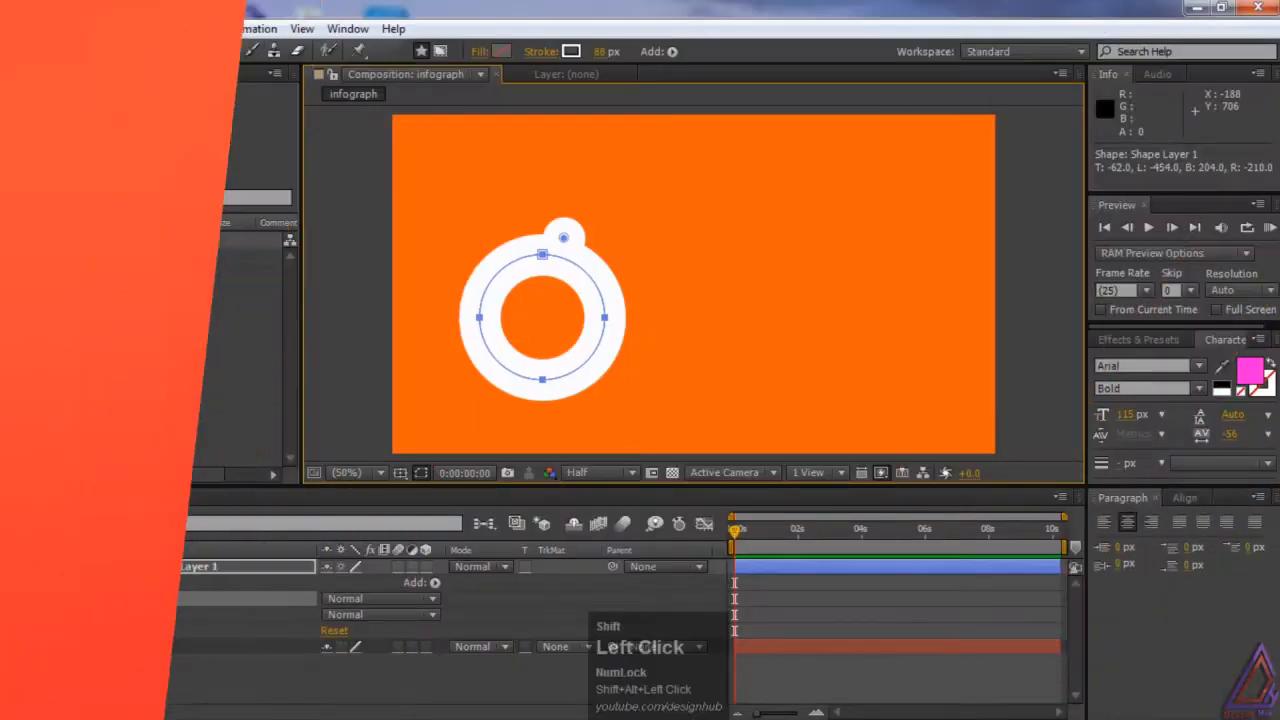
{"action": "left_click", "coordinate": [140, 614]}
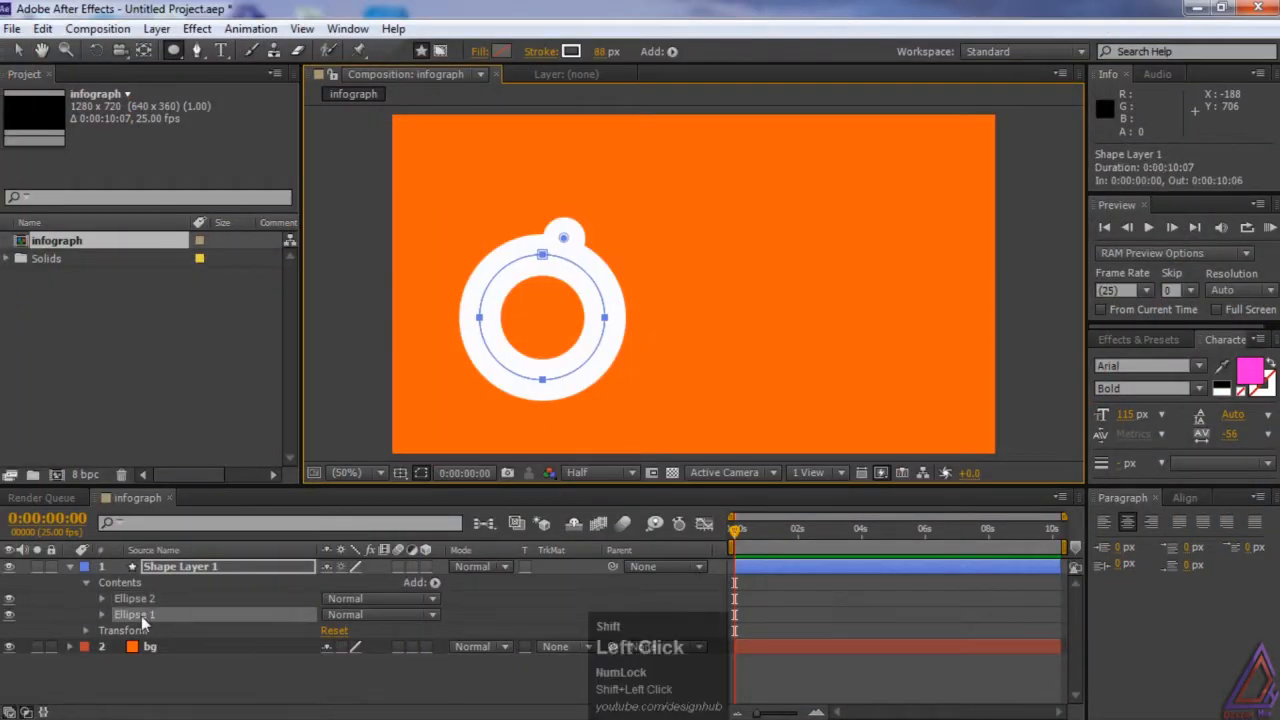
{"action": "key", "text": "Delete"}
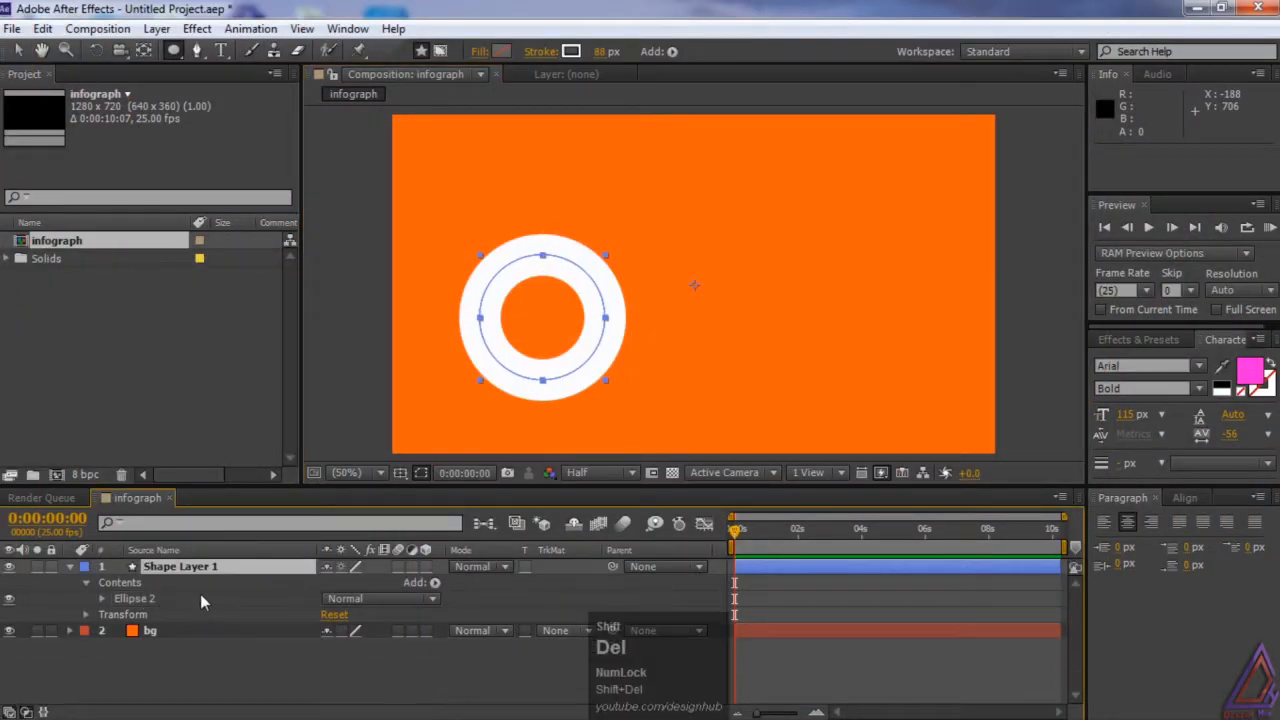
Change the circle's stroke to purple #710DD6 and set its width to 71 px
{"action": "left_click", "coordinate": [141, 599]}
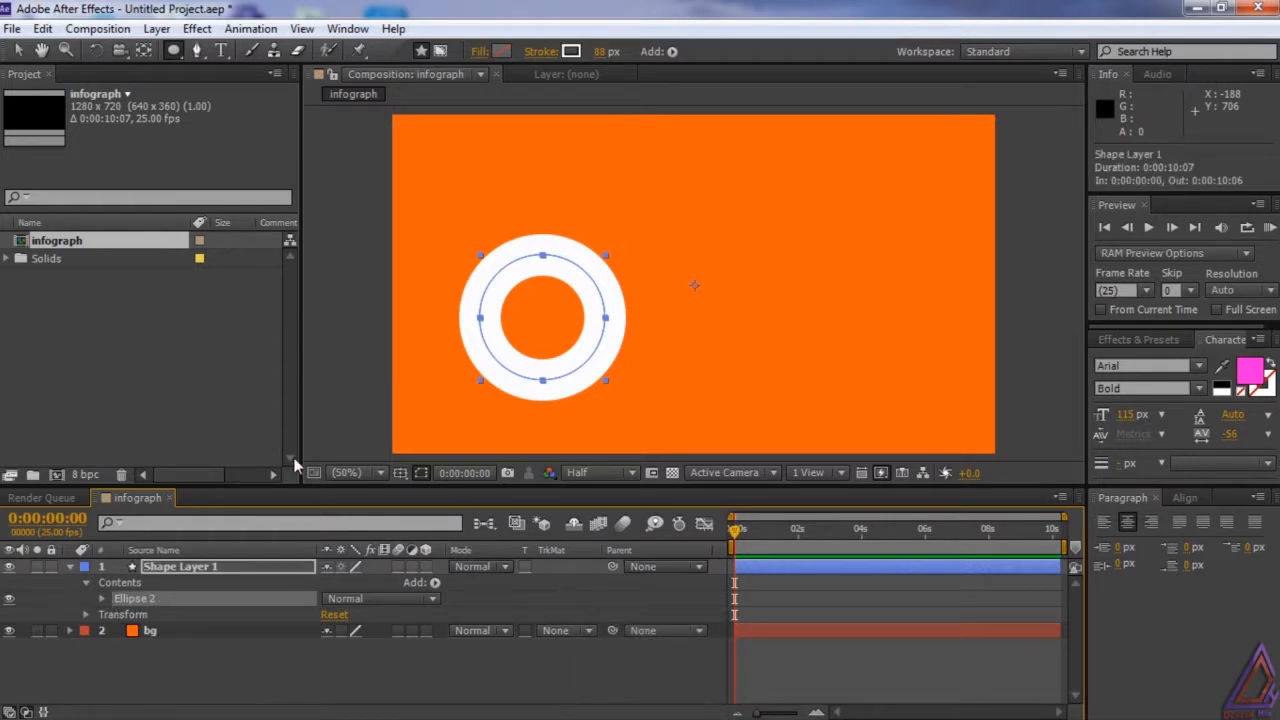
{"action": "left_click", "coordinate": [572, 51]}
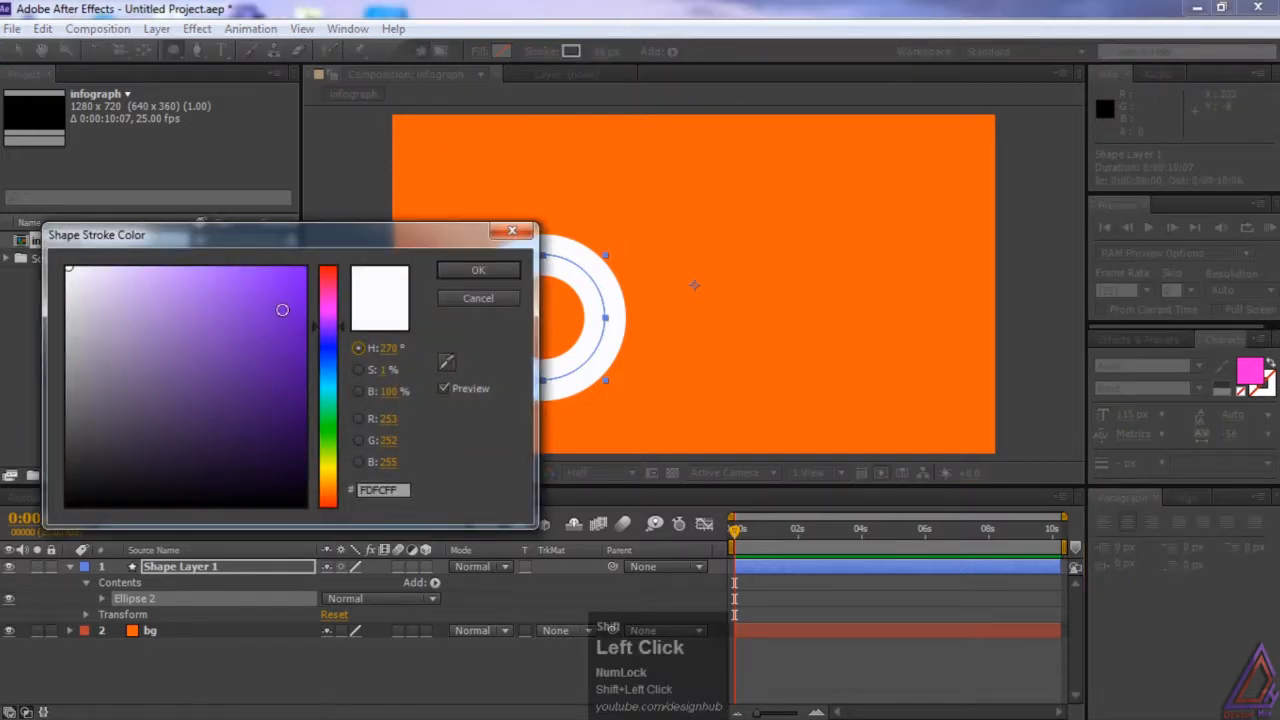
{"action": "left_click", "coordinate": [290, 304]}
{"action": "left_click", "coordinate": [477, 272]}
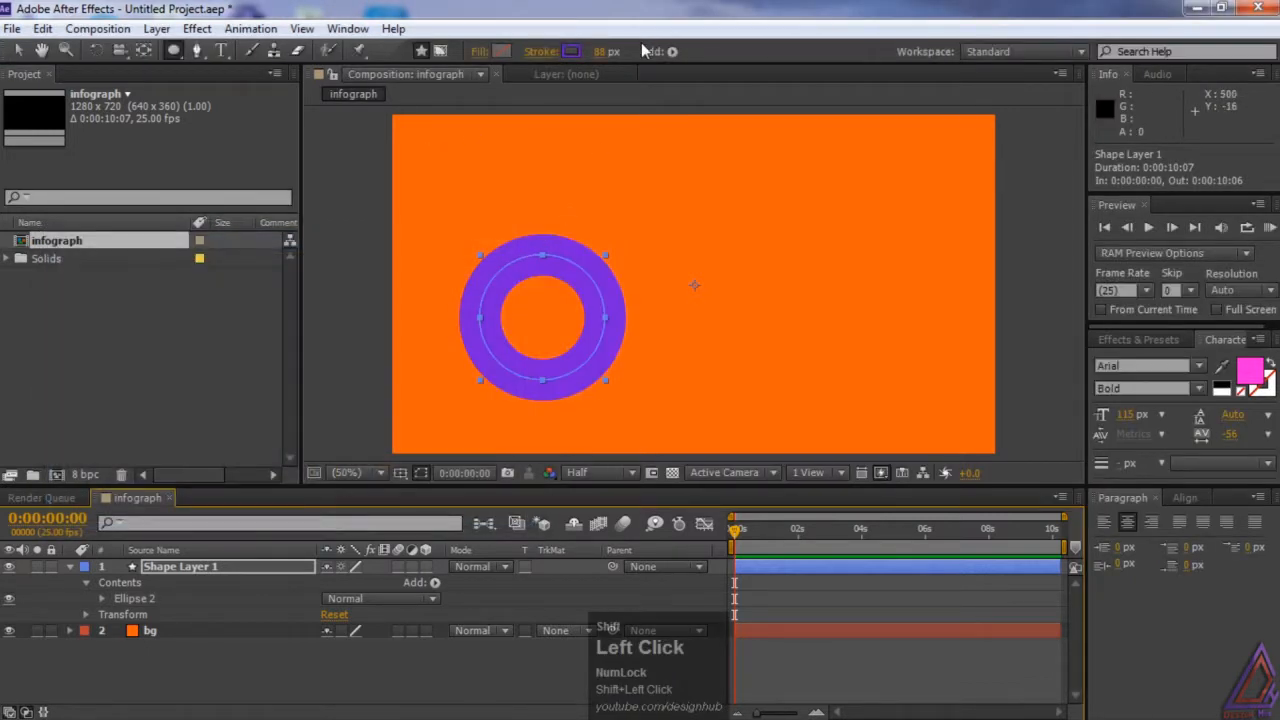
{"action": "left_click_drag", "start_coordinate": [602, 55], "coordinate": [600, 56]}
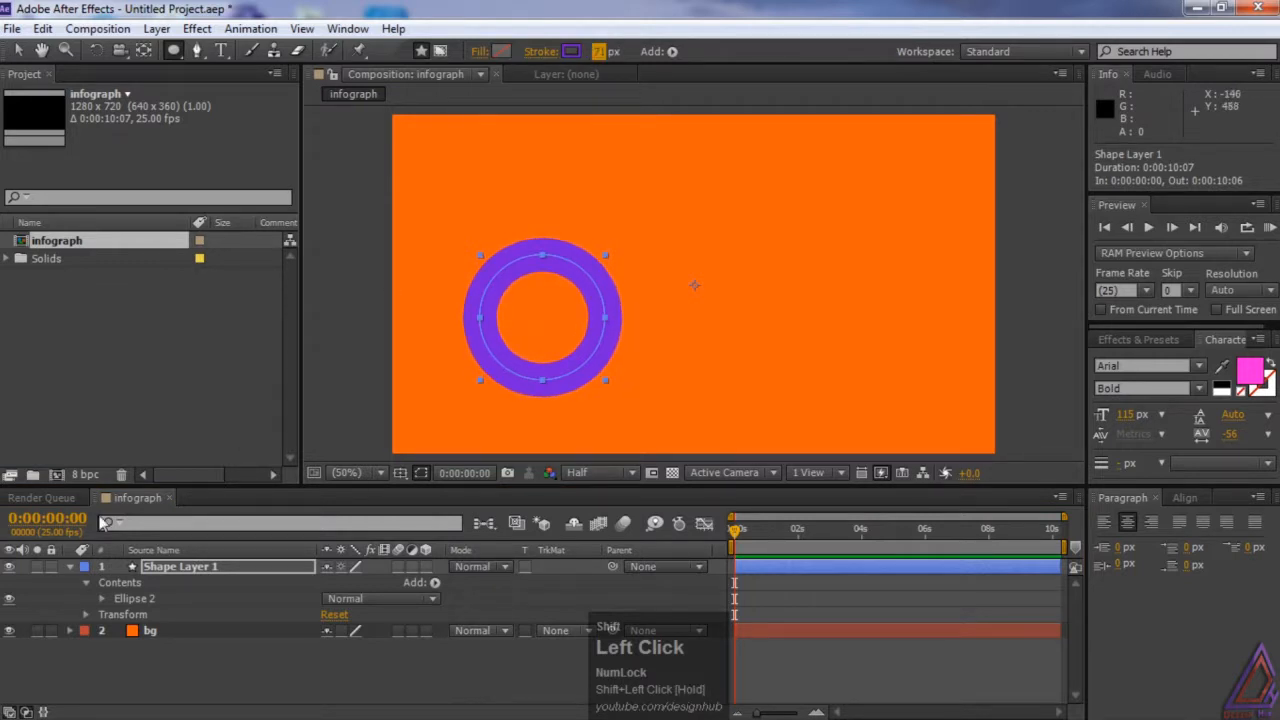
Collapse Shape Layer 1, duplicate it, and select the copy
{"action": "left_click", "coordinate": [70, 567]}
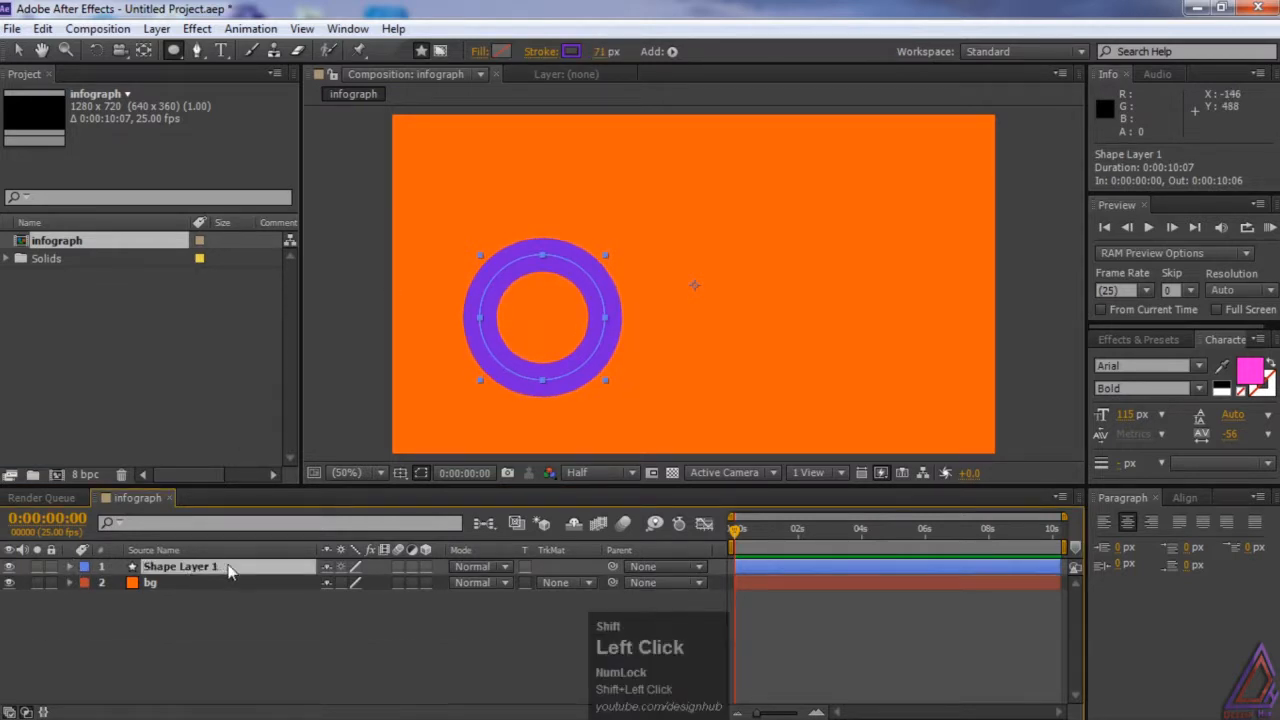
{"action": "key", "text": "ctrl+d"}
{"action": "left_click", "coordinate": [167, 568]}
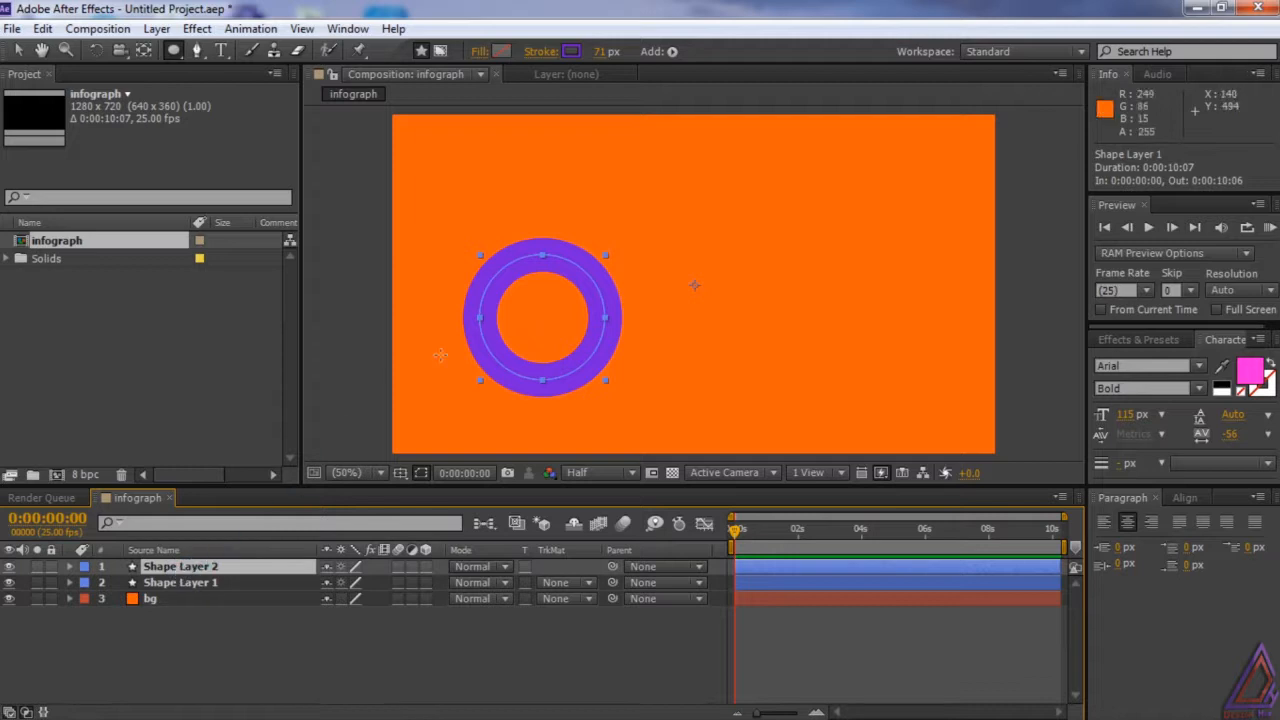
Set the duplicated ring's stroke width to 65 px
{"action": "left_click", "coordinate": [602, 51]}
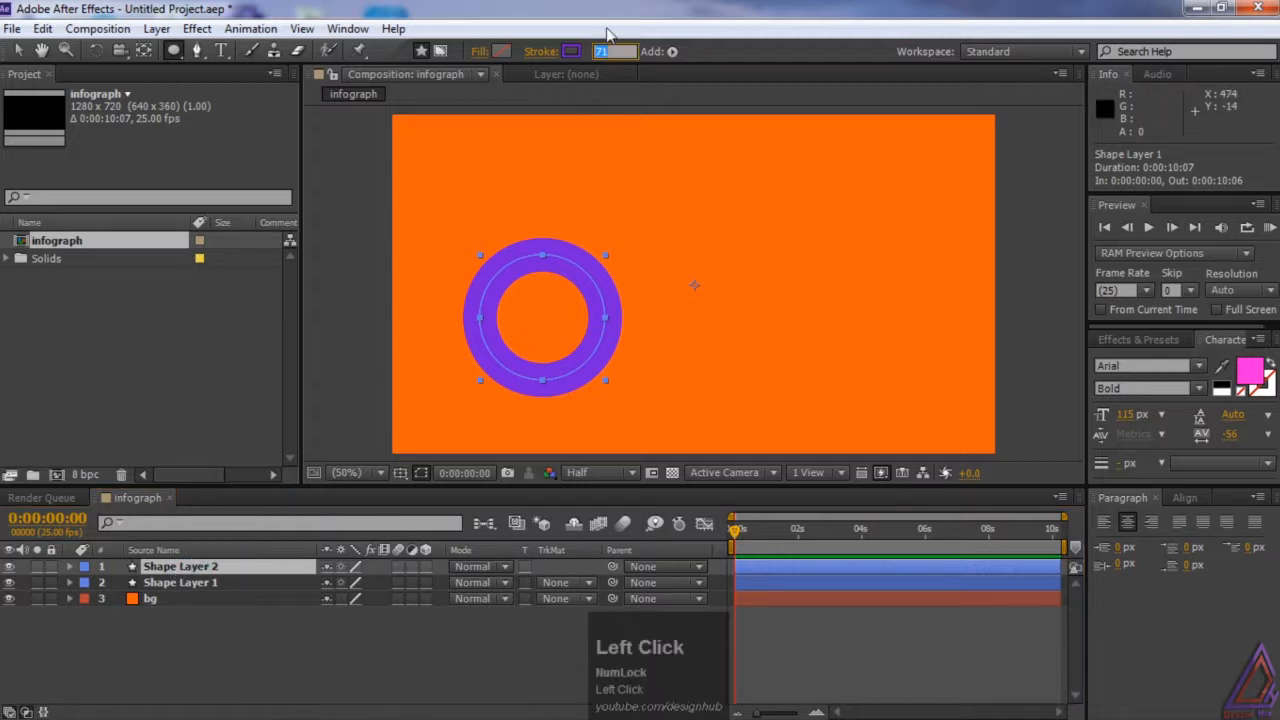
{"action": "type", "text": "65"}
{"action": "key", "text": "Return"}
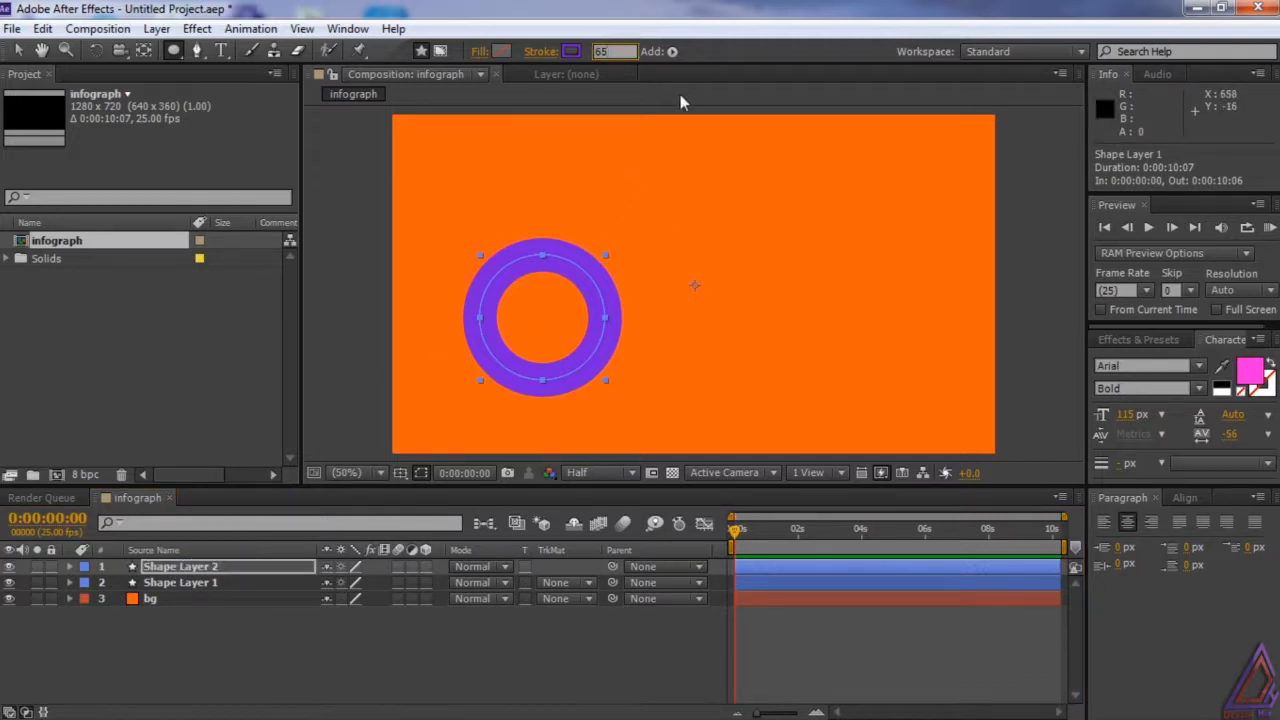
{"action": "left_click", "coordinate": [678, 95]}
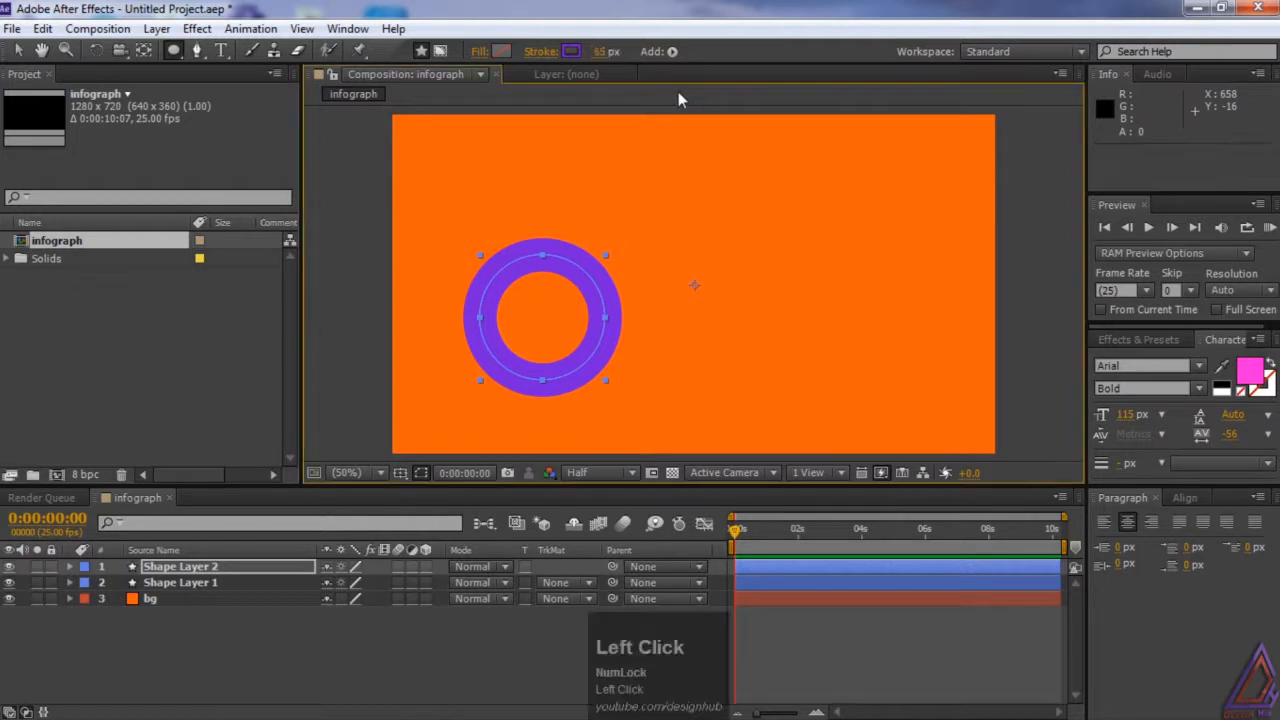
Make the duplicated ring's stroke white (#FFFFFF) and reduce its width to 47 px
{"action": "left_click", "coordinate": [570, 52]}
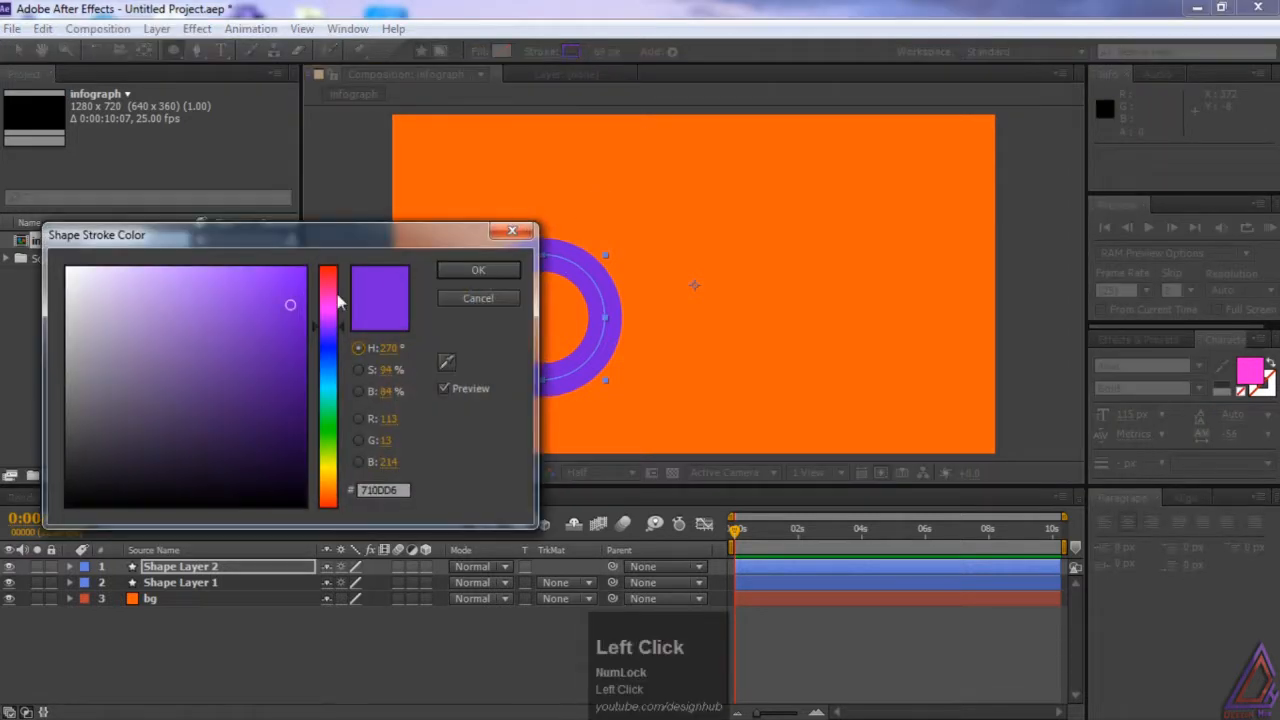
{"action": "mouse_move", "coordinate": [186, 295]}
{"action": "left_mouse_down"}
{"action": "mouse_move", "coordinate": [95, 265]}
{"action": "mouse_move", "coordinate": [458, 247]}
{"action": "left_mouse_up"}
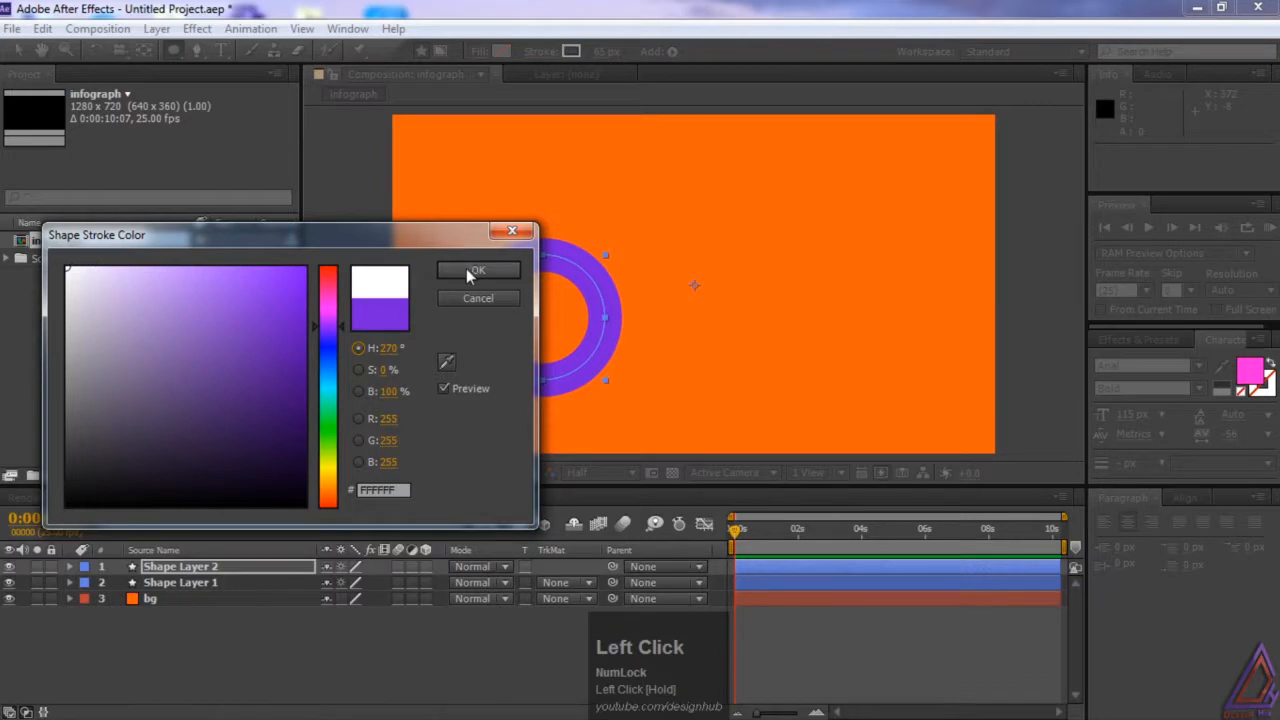
{"action": "left_click", "coordinate": [477, 270]}
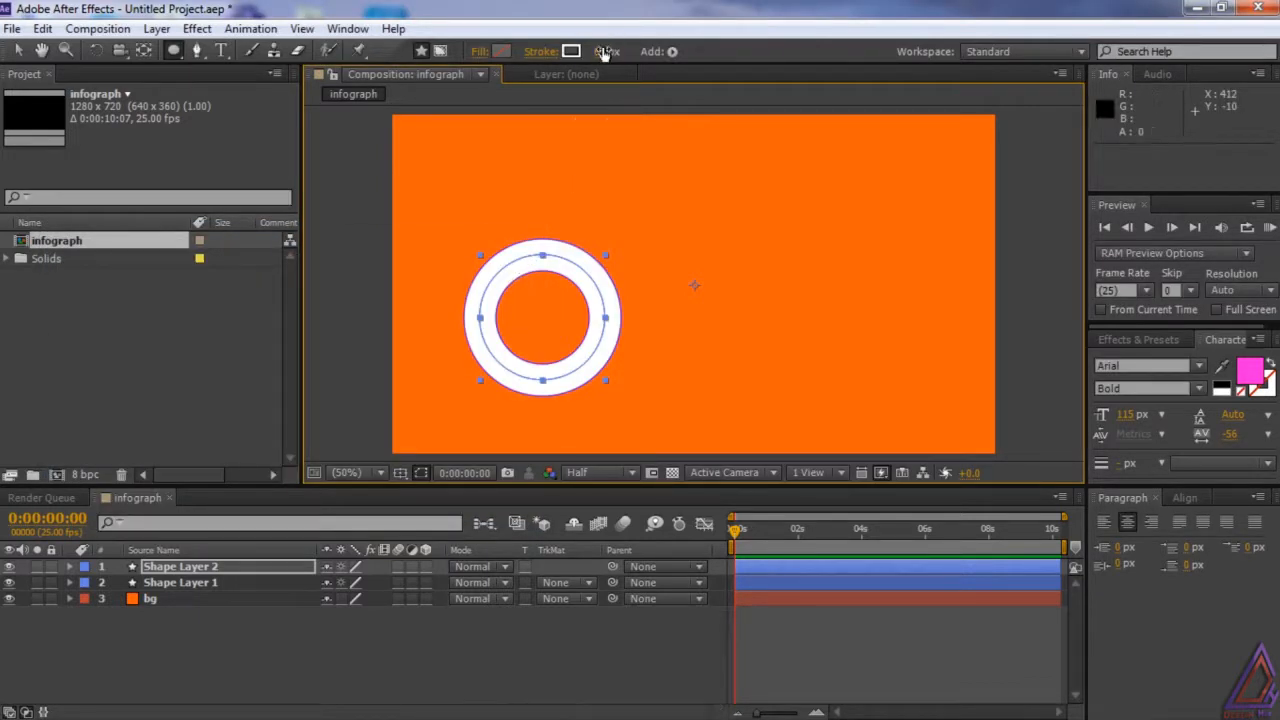
{"action": "left_click", "coordinate": [601, 52]}
{"action": "left_click_drag", "start_coordinate": [598, 52], "coordinate": [582, 50]}
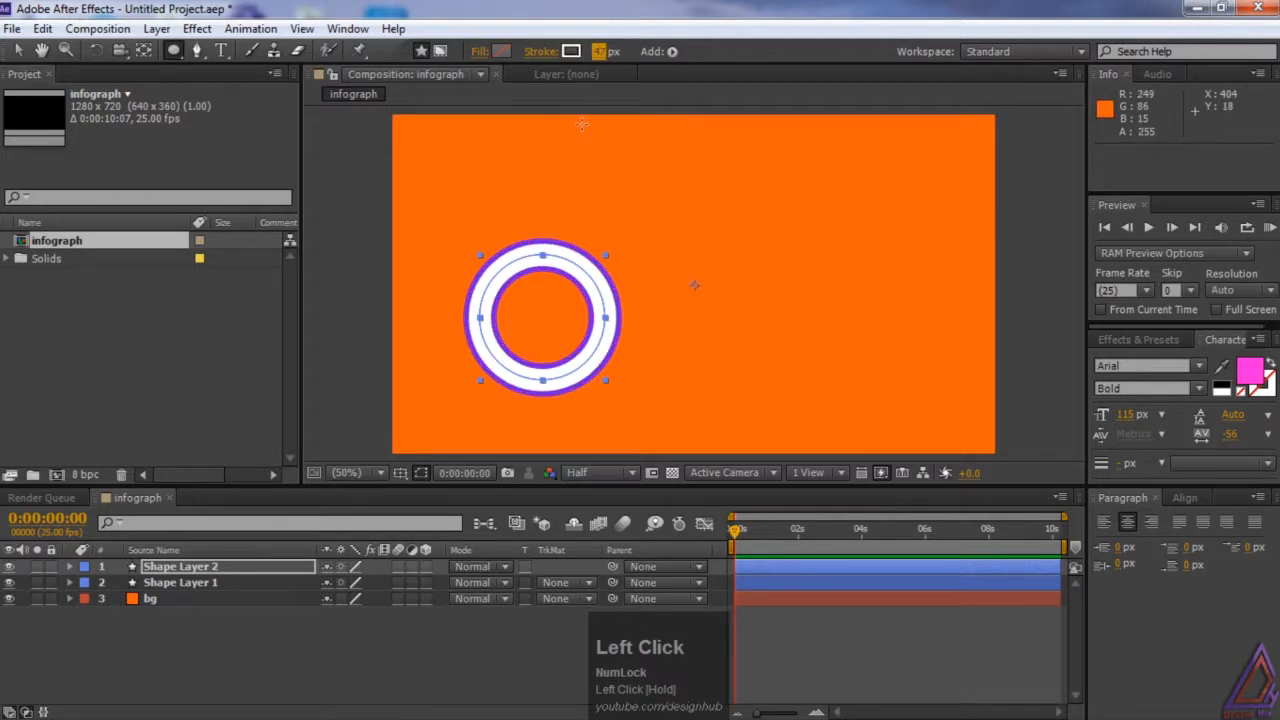
Add Trim Paths to the contents of Shape Layer 2 and expand its properties
{"action": "left_click", "coordinate": [207, 571]}
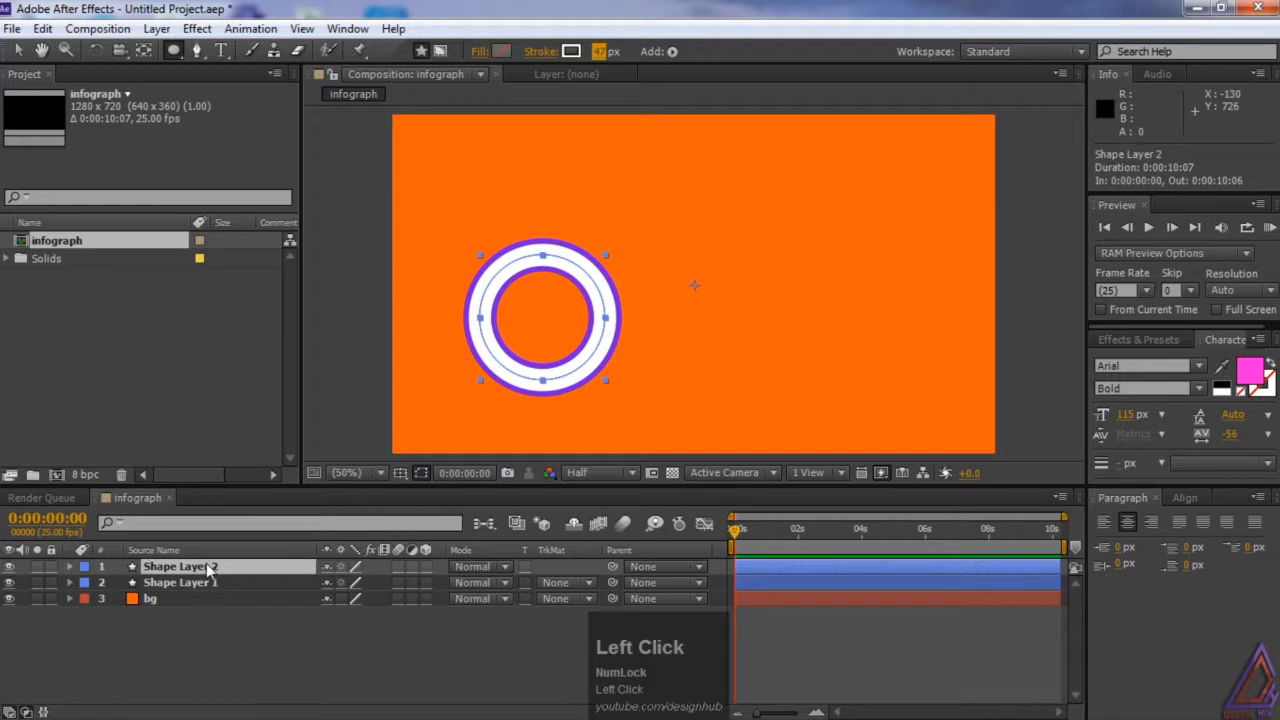
{"action": "left_click", "coordinate": [70, 567]}
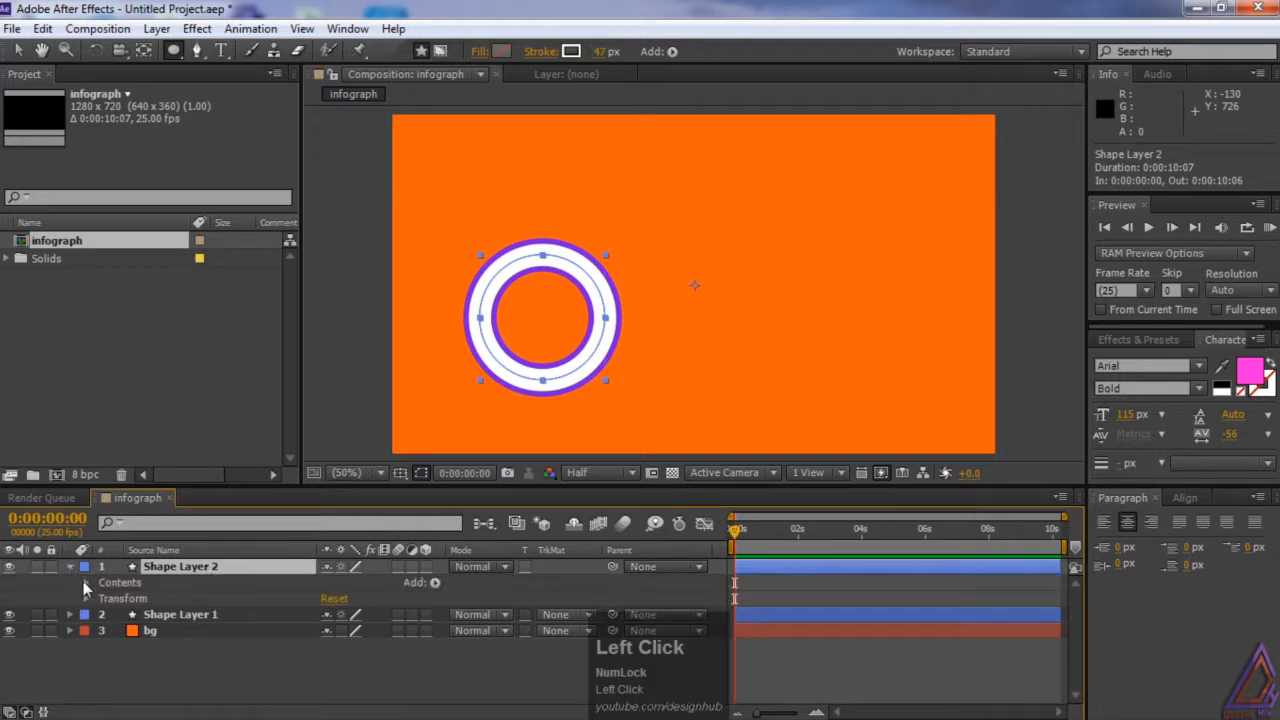
{"action": "left_click", "coordinate": [435, 582]}
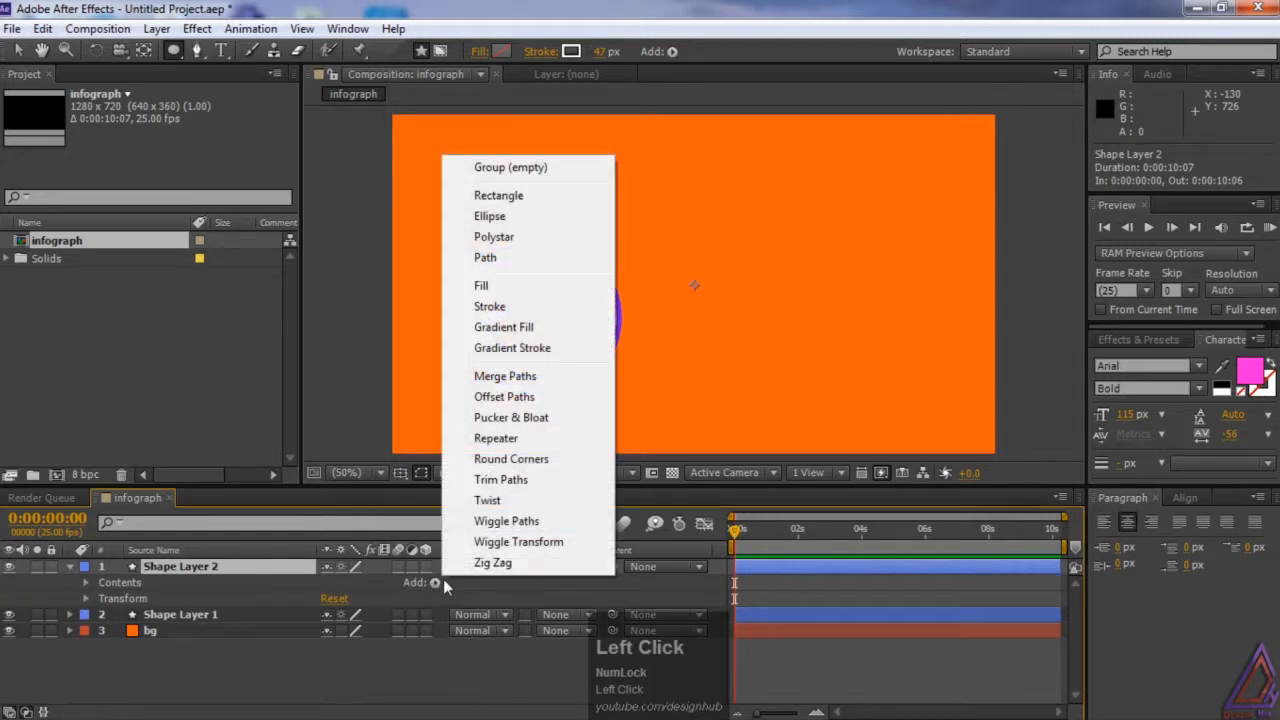
{"action": "left_click", "coordinate": [500, 480]}
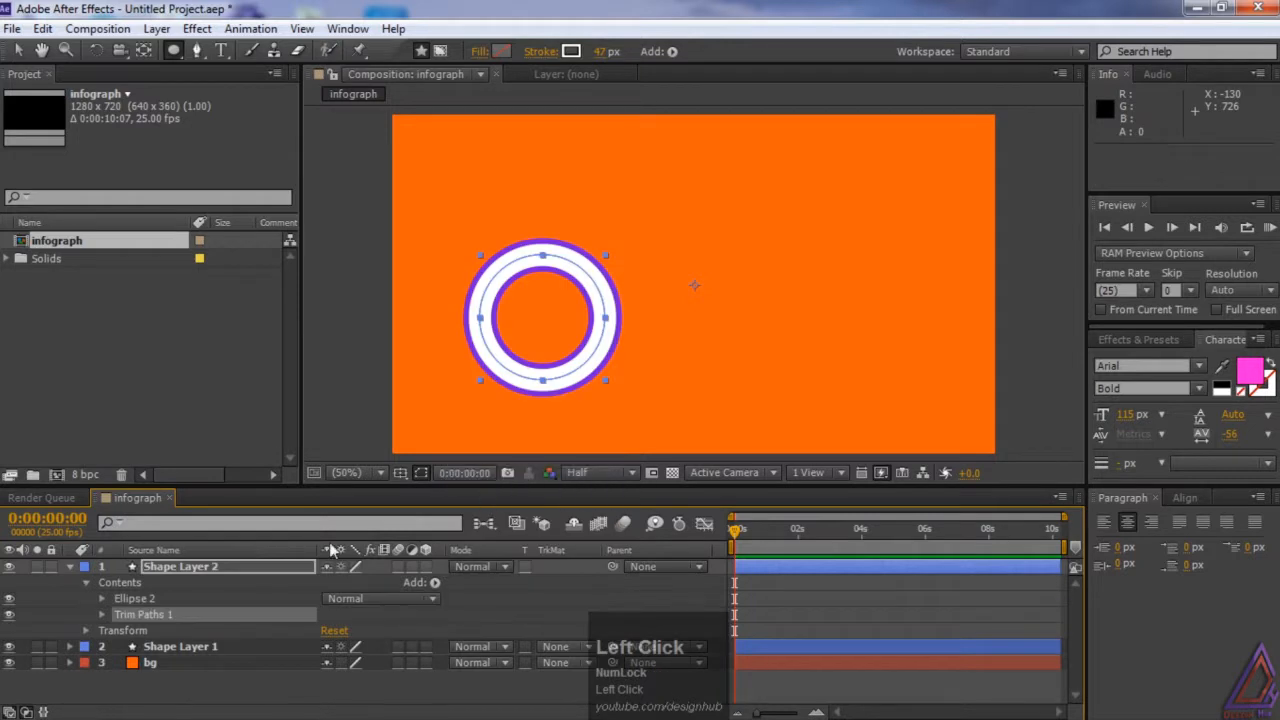
{"action": "left_click", "coordinate": [103, 613]}
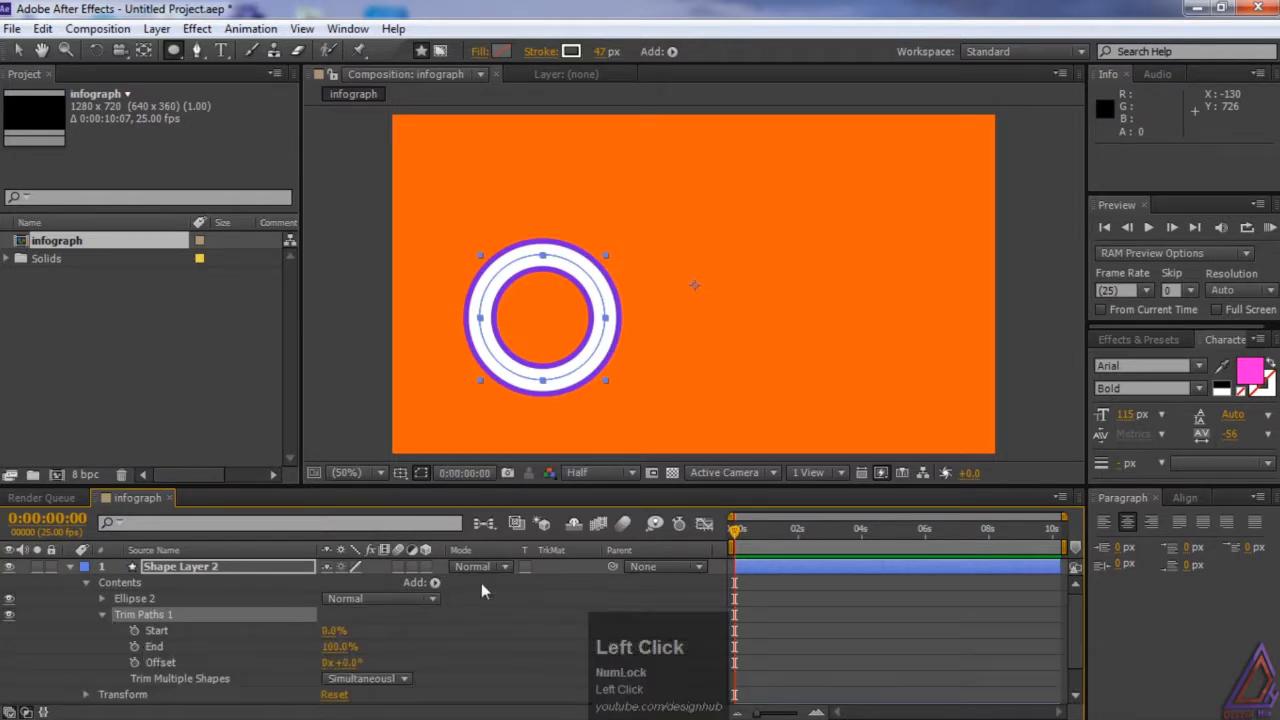
Keyframe Shape Layer 2's Trim Paths End at 100% at 0:00:01:00 and 0% at 0:00:00:00, and preview the animation
{"action": "left_click_drag", "start_coordinate": [734, 532], "coordinate": [768, 538]}
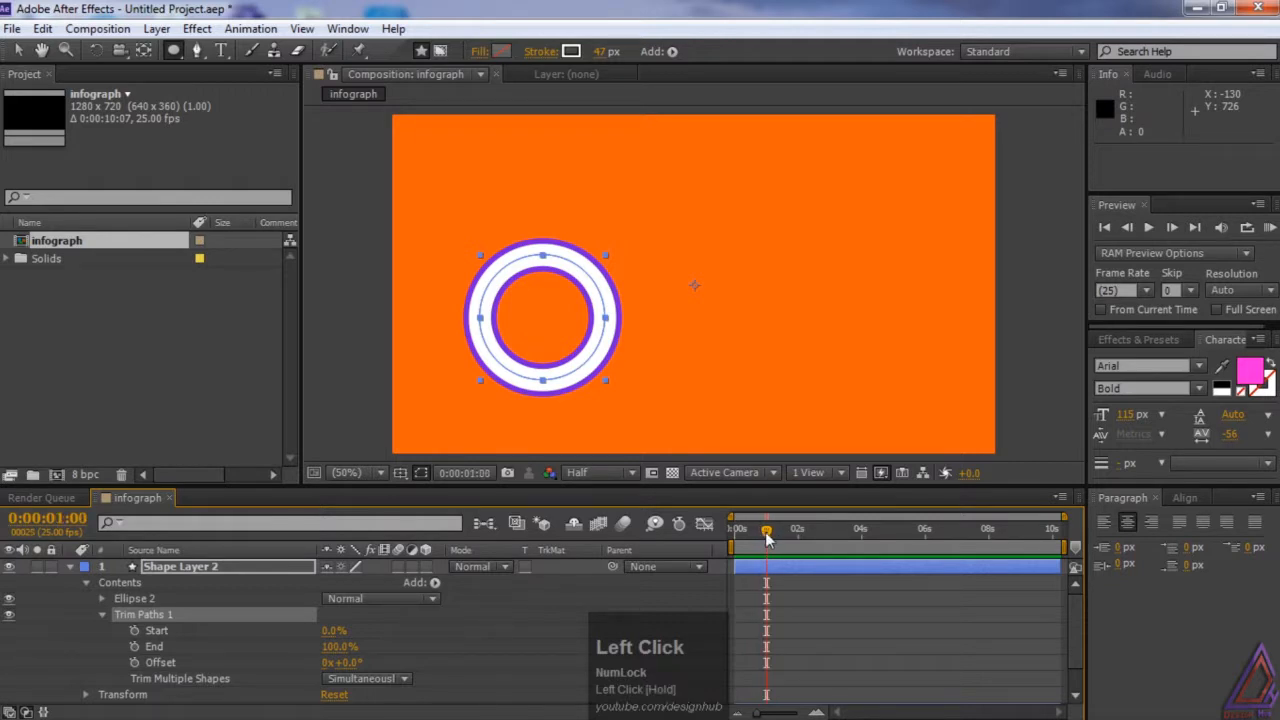
{"action": "left_click", "coordinate": [134, 647]}
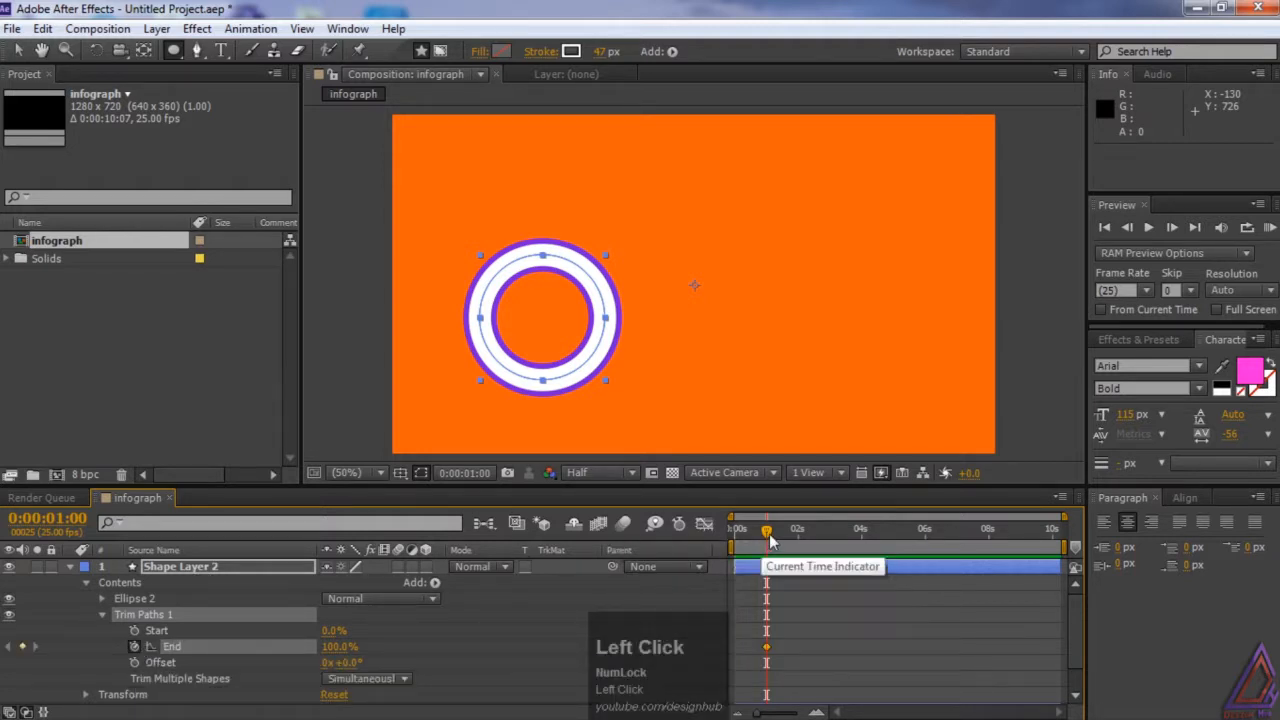
{"action": "left_click_drag", "start_coordinate": [768, 537], "coordinate": [722, 541]}
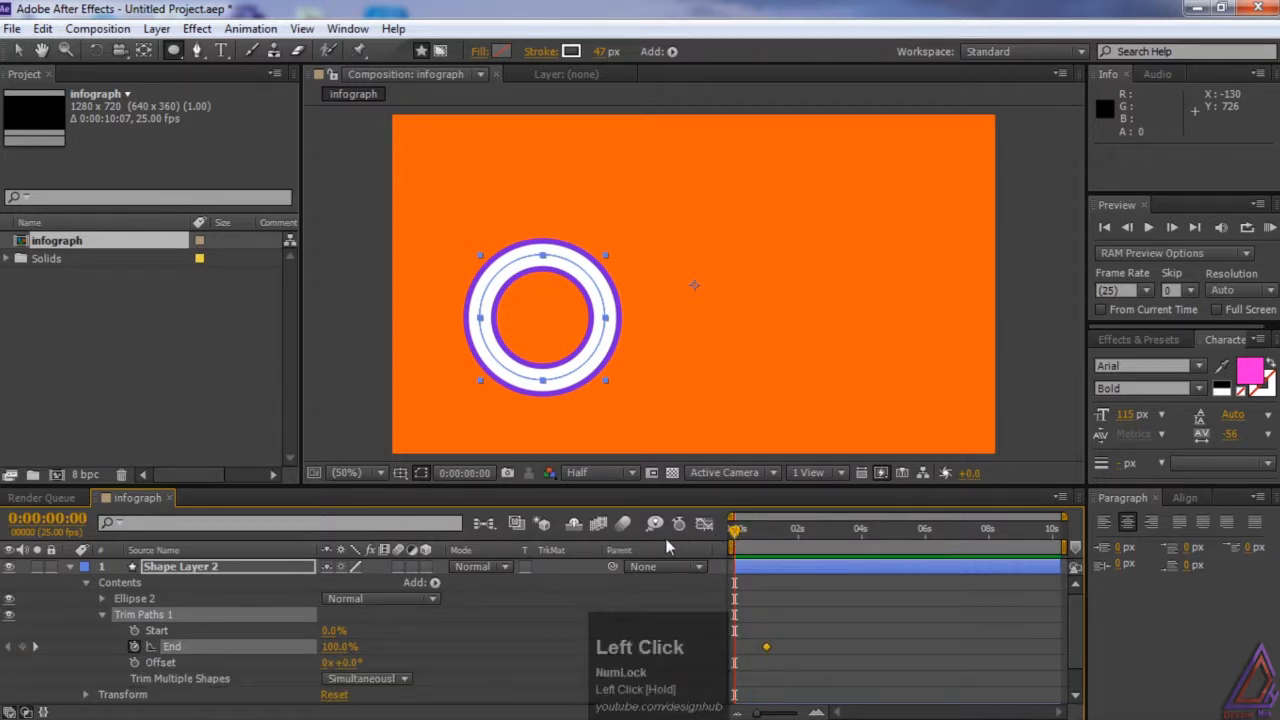
{"action": "left_click", "coordinate": [338, 647]}
{"action": "type", "text": "0"}
{"action": "key", "text": "Return"}
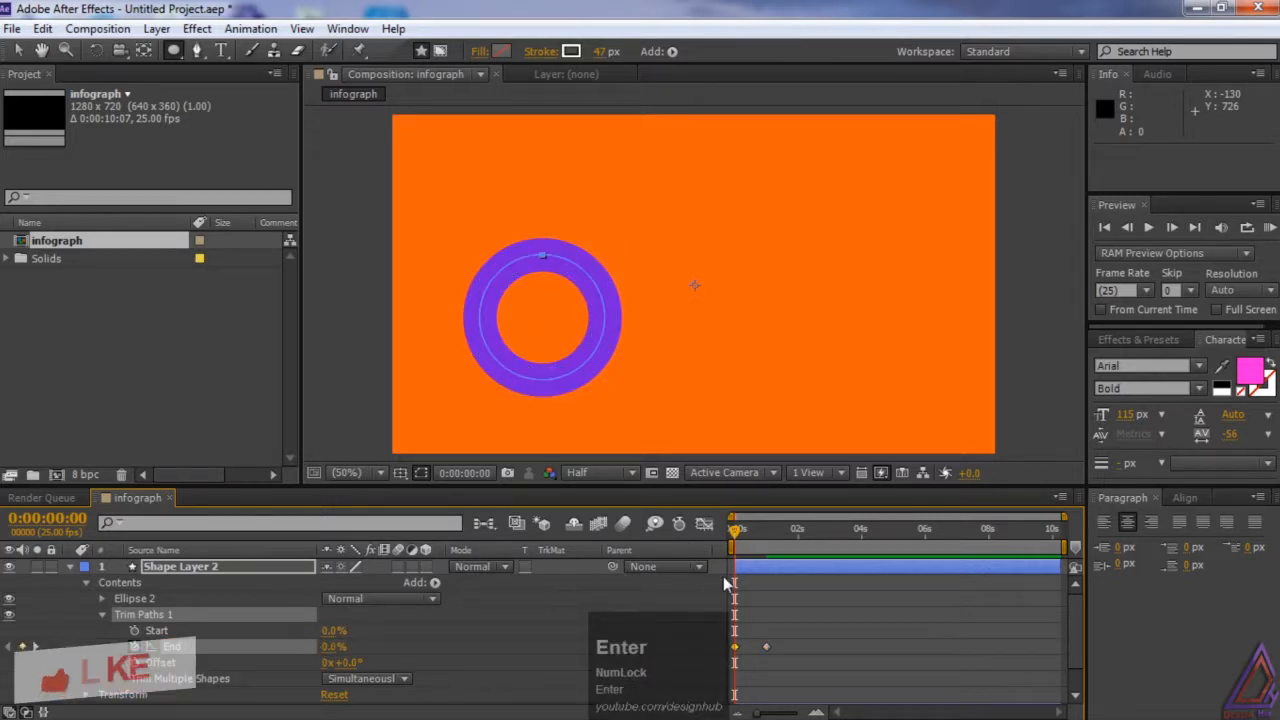
{"action": "key", "text": "KP_0"}
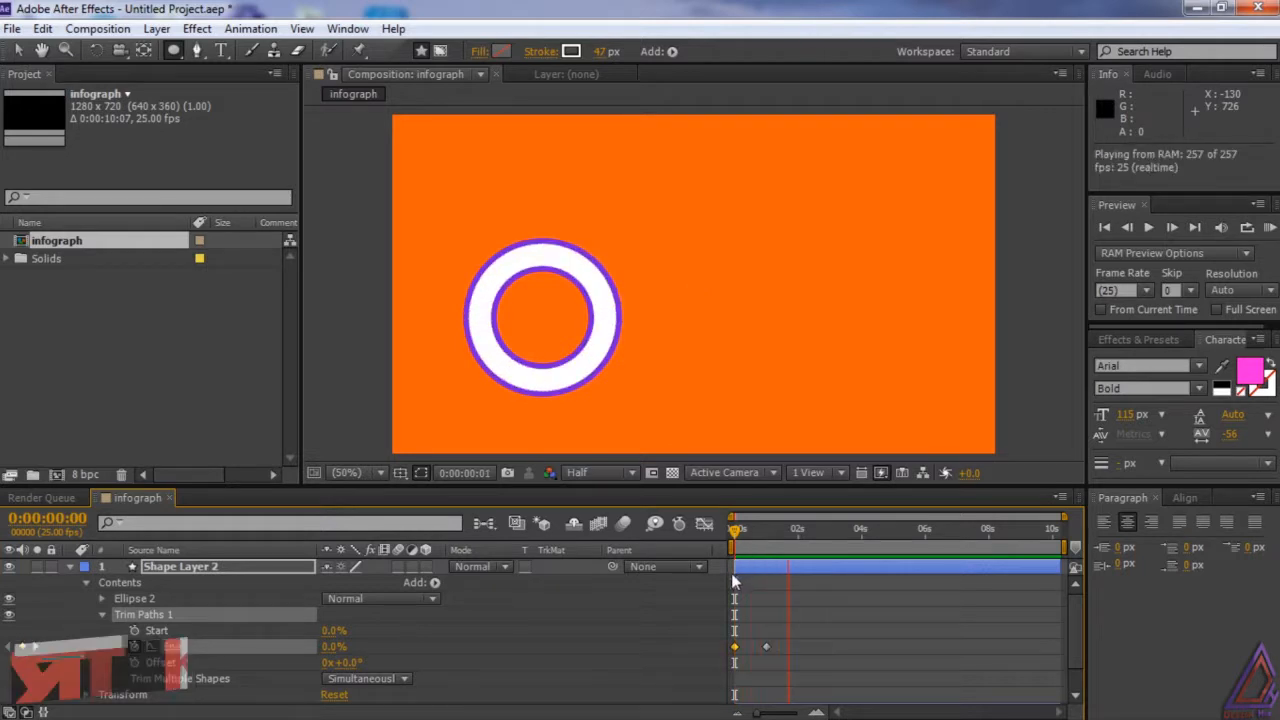
{"action": "left_click", "coordinate": [730, 573]}
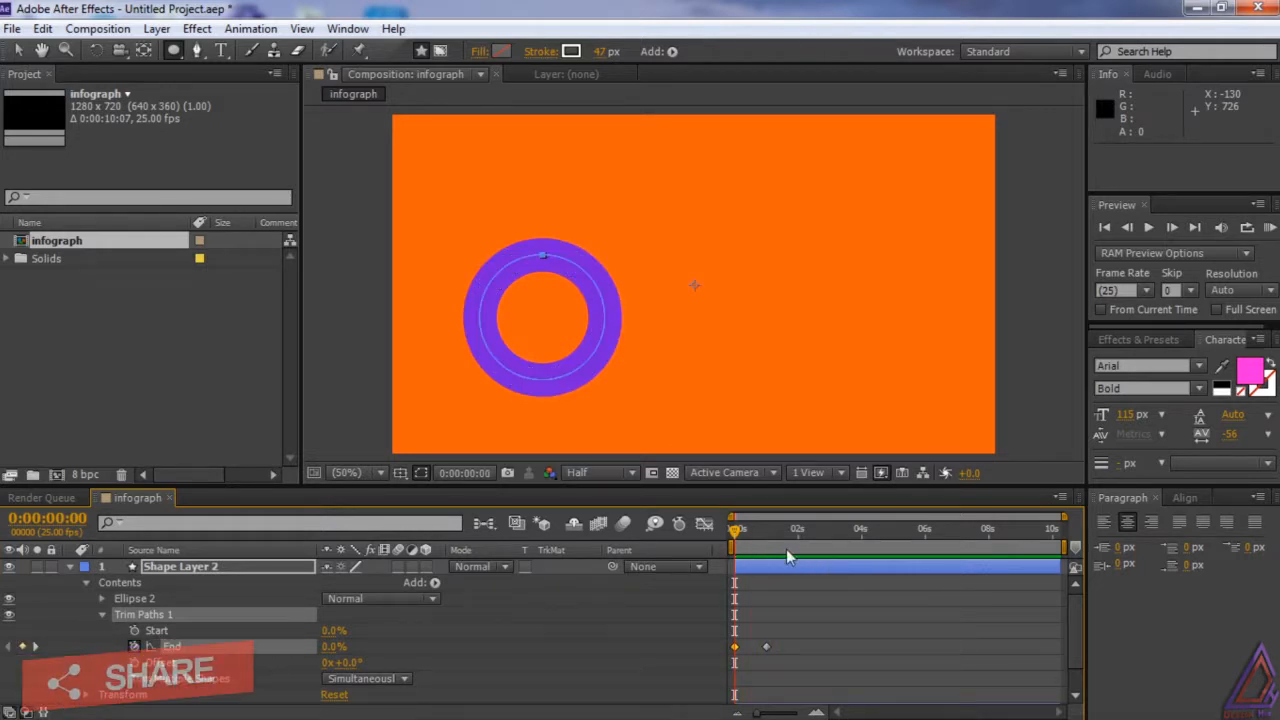
End the work area at 0:00:02:03 and preview the shortened range
{"action": "left_click", "coordinate": [810, 532]}
{"action": "left_click_drag", "start_coordinate": [810, 537], "coordinate": [800, 537]}
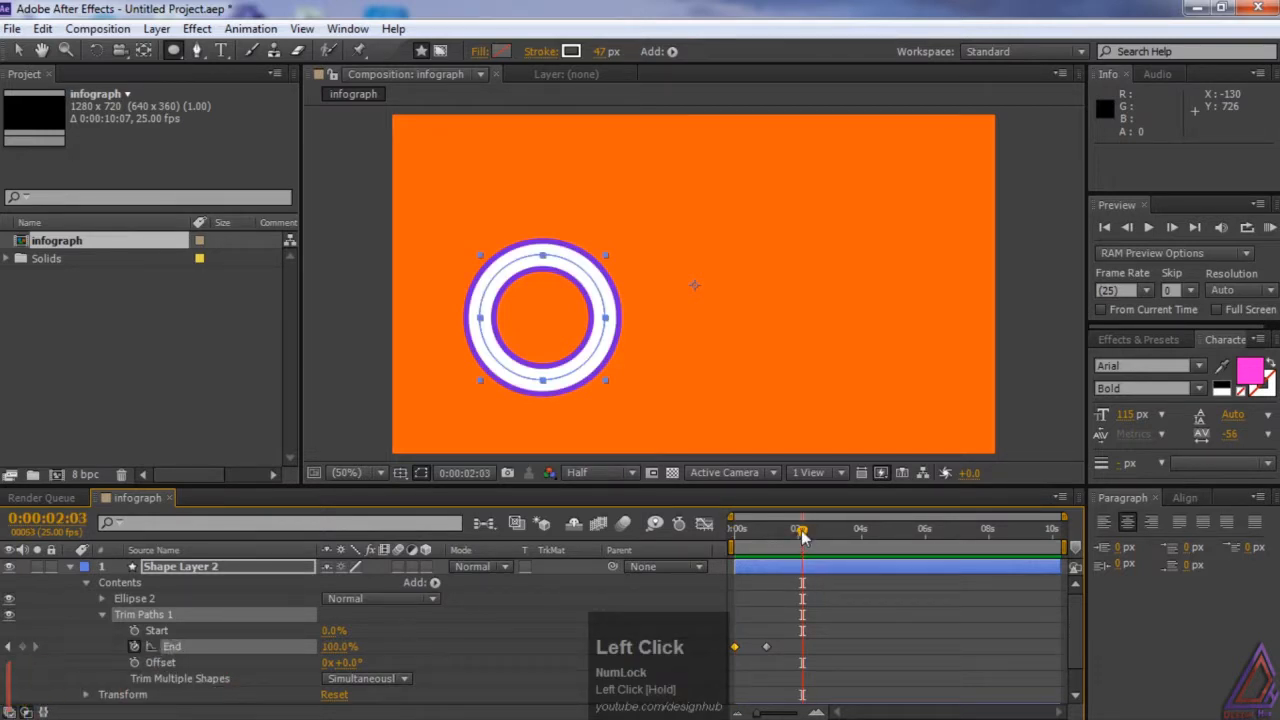
{"action": "key", "text": "n"}
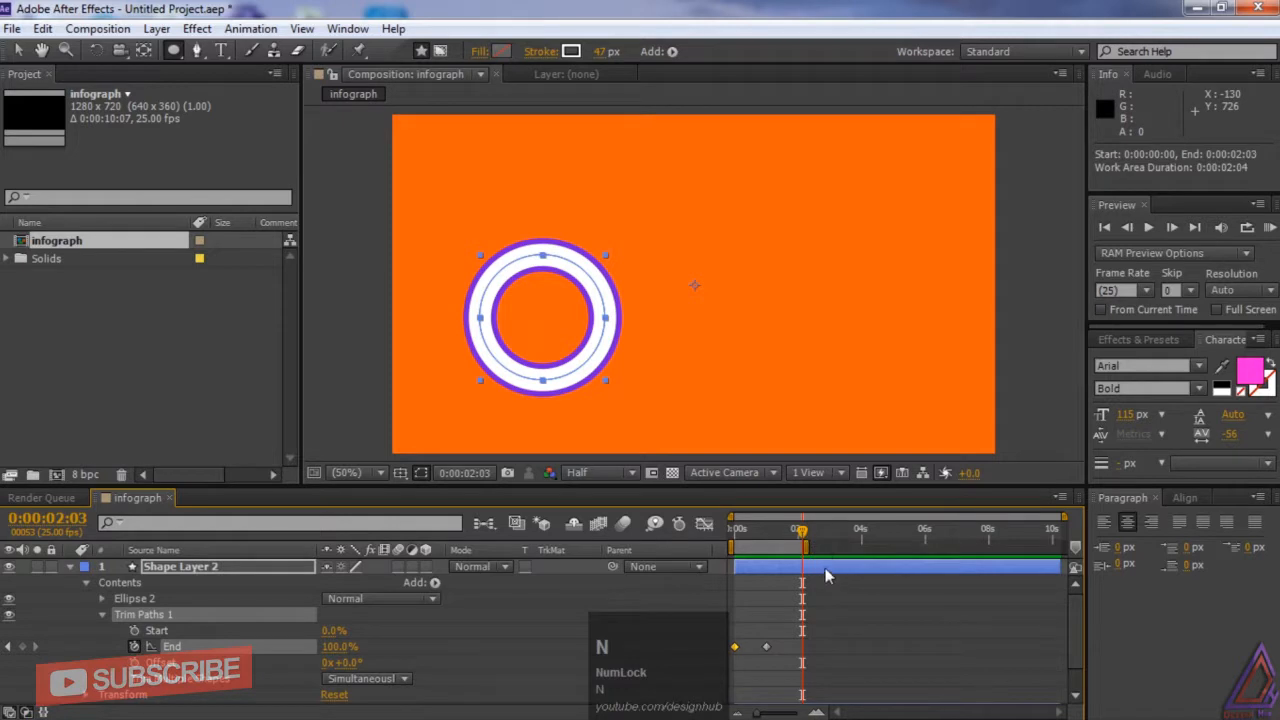
{"action": "key", "text": "KP_0"}
{"action": "key", "text": "space"}
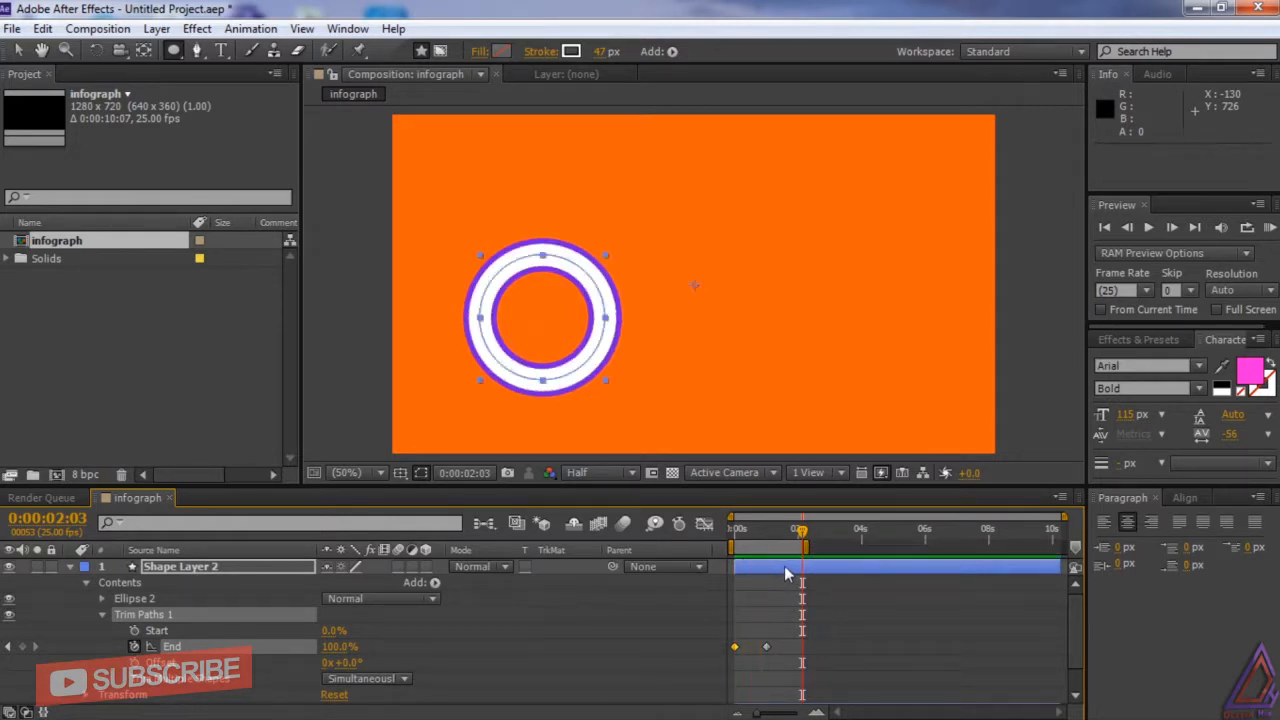
Collapse Shape Layer 2 and move both ring layers together to the upper-left of the composition, at position about 514, 278
{"action": "left_click", "coordinate": [69, 566]}
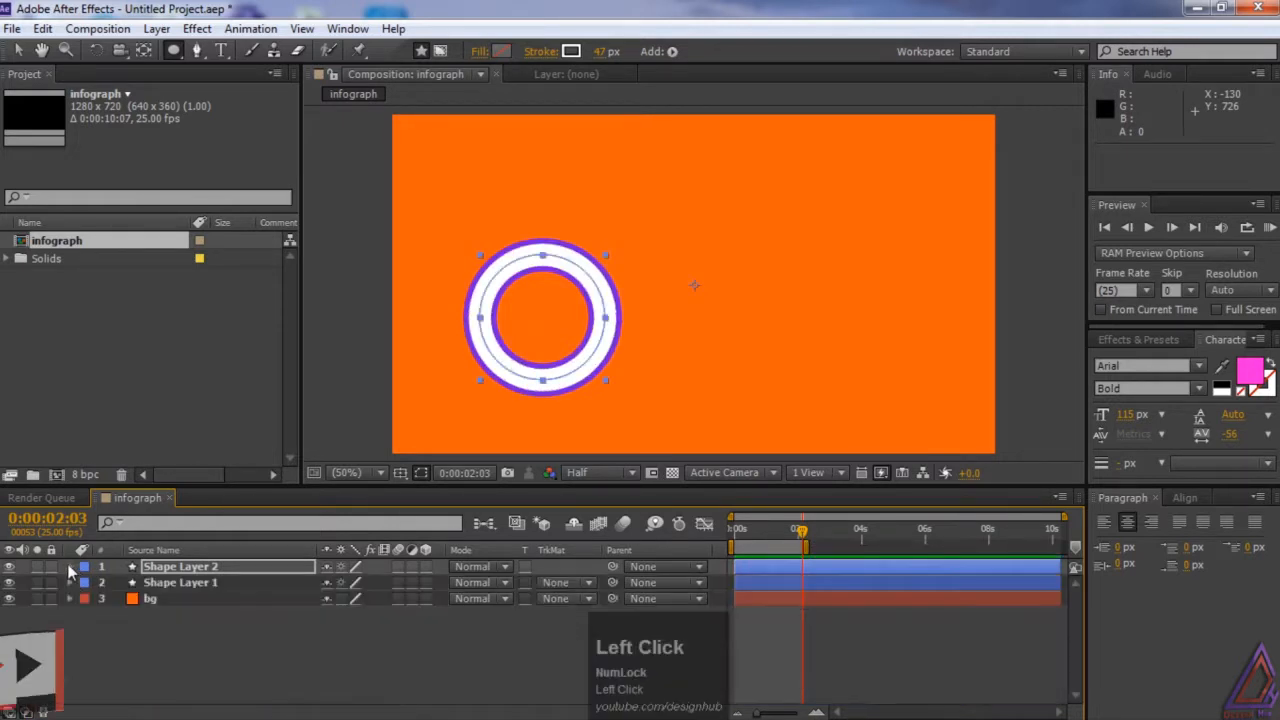
{"action": "left_click", "coordinate": [195, 578]}
{"action": "left_click", "coordinate": [205, 568], "text": "shift"}
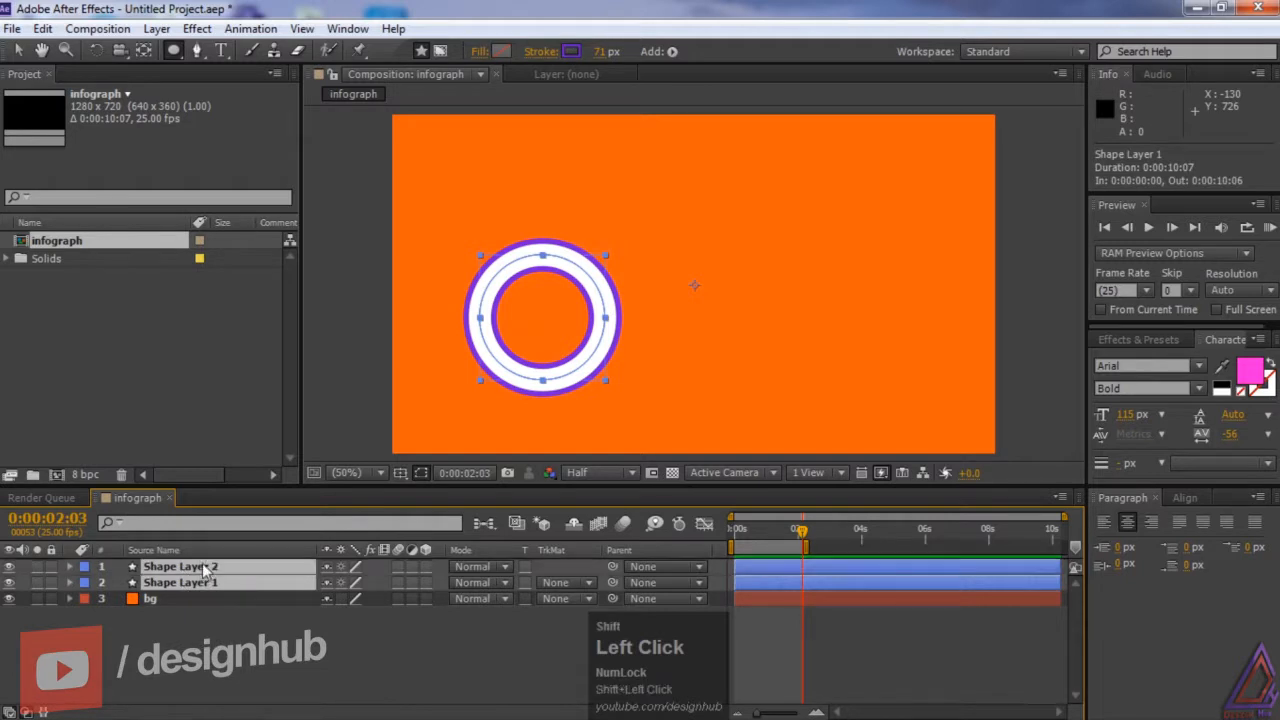
{"action": "left_click", "coordinate": [18, 50]}
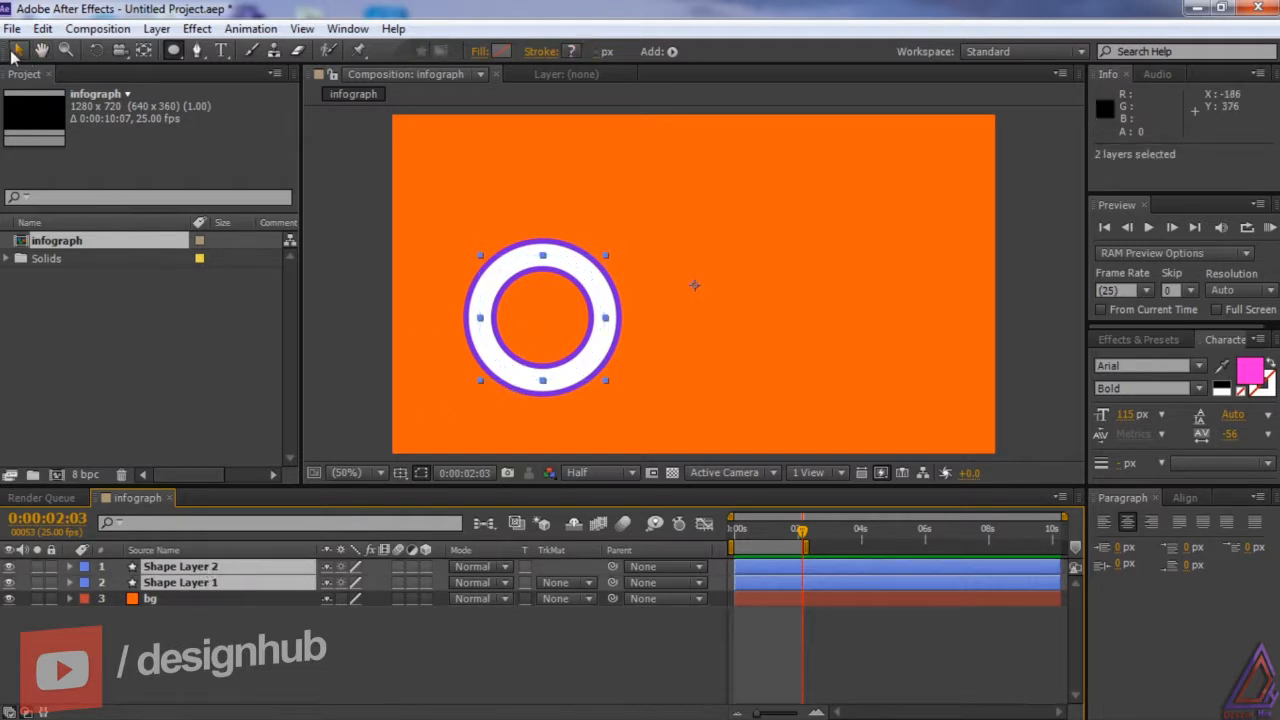
{"action": "left_click_drag", "start_coordinate": [518, 262], "coordinate": [600, 232]}
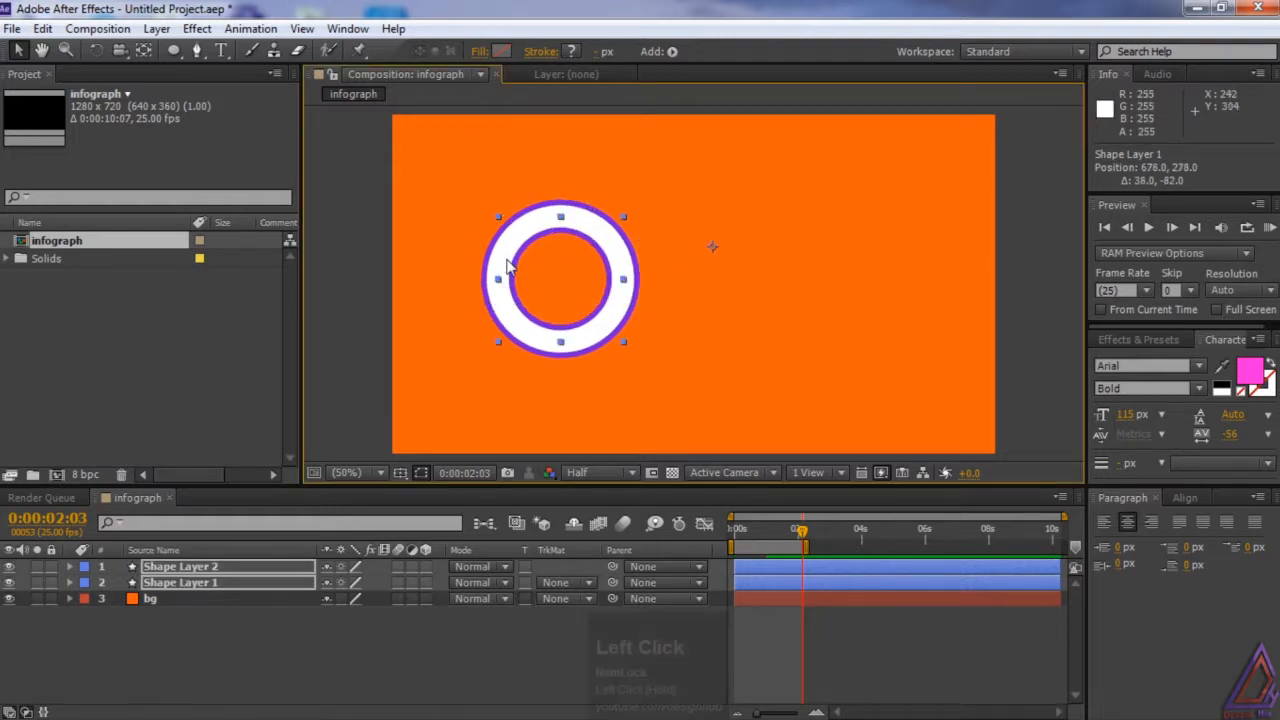
{"action": "left_click_drag", "start_coordinate": [503, 265], "coordinate": [416, 257]}
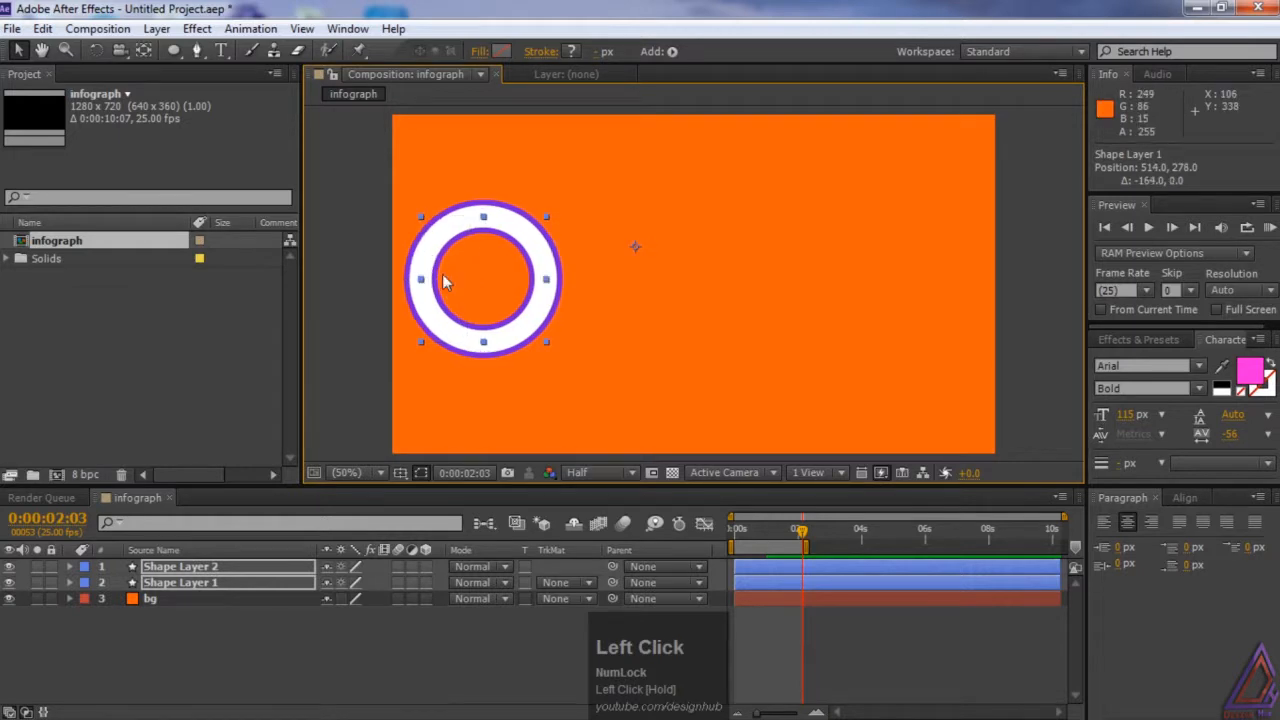
{"action": "left_click", "coordinate": [237, 634]}
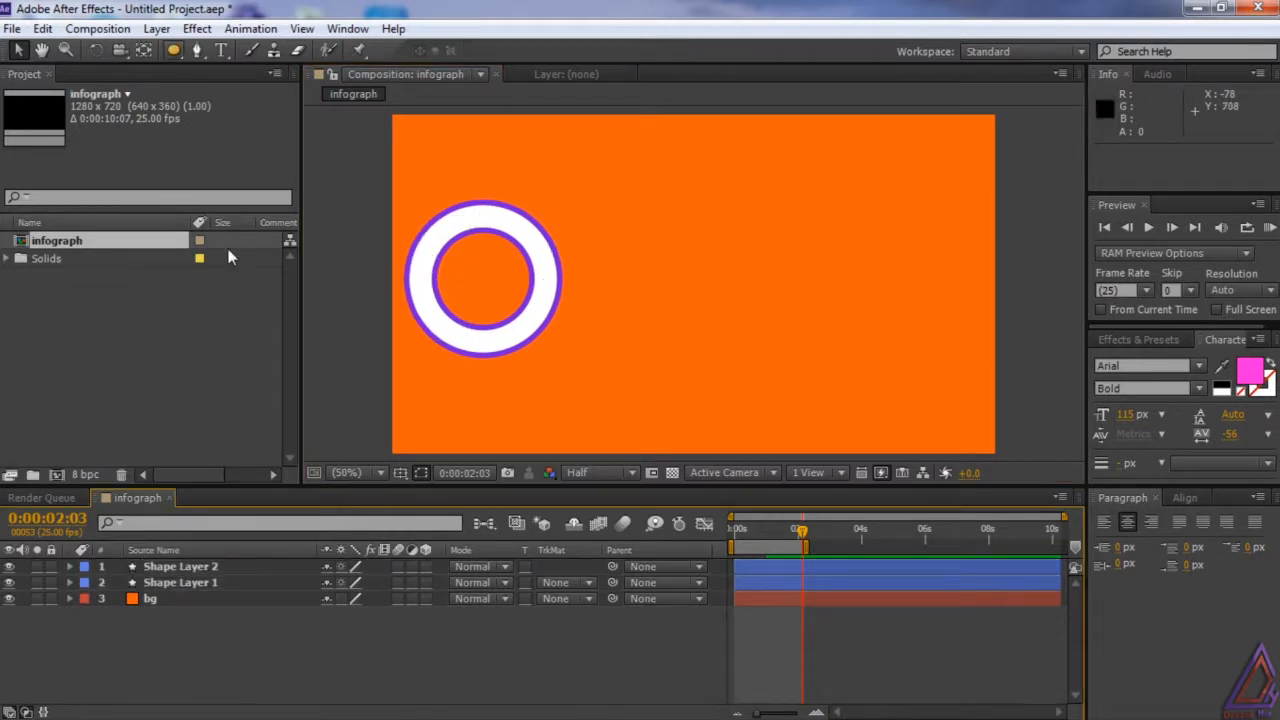
Create a text layer reading "00"
{"action": "left_click", "coordinate": [156, 28]}
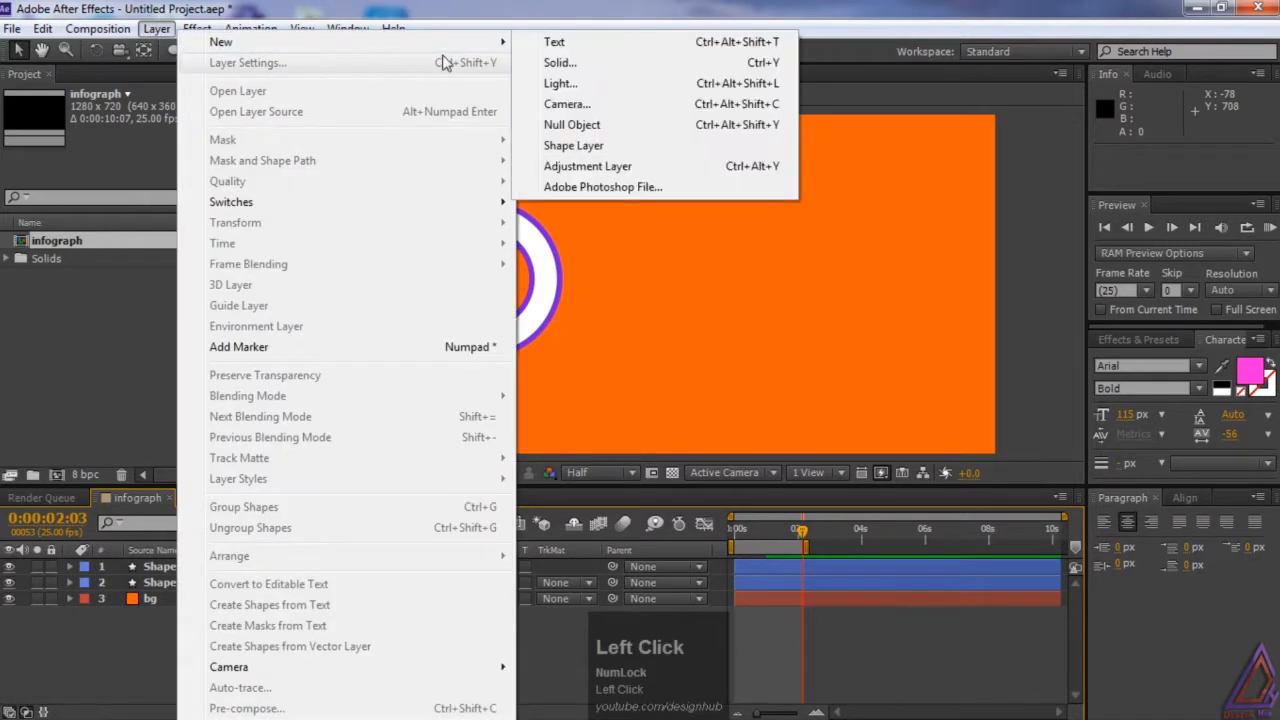
{"action": "mouse_move", "coordinate": [482, 45]}
{"action": "left_click", "coordinate": [563, 50]}
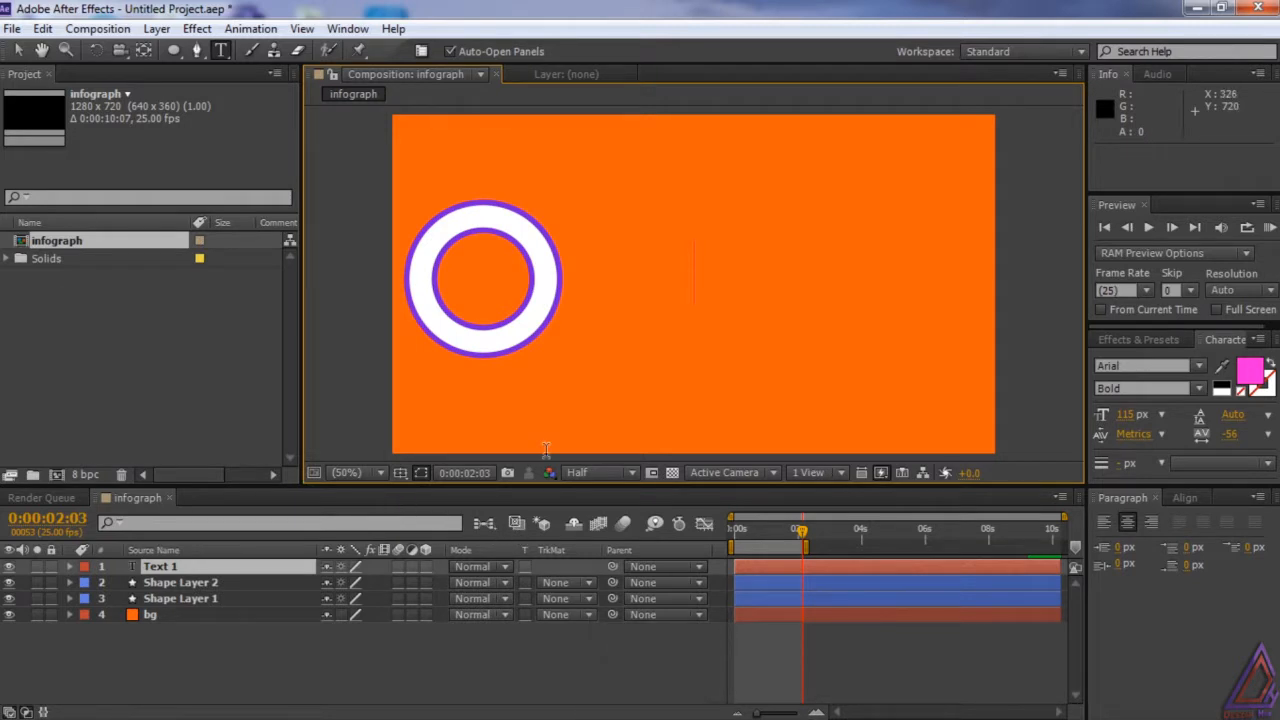
{"action": "type", "text": "00"}
Recolour the "00" text with the purple sampled from the ring's outline (#710DD6)
{"action": "left_click", "coordinate": [723, 265]}
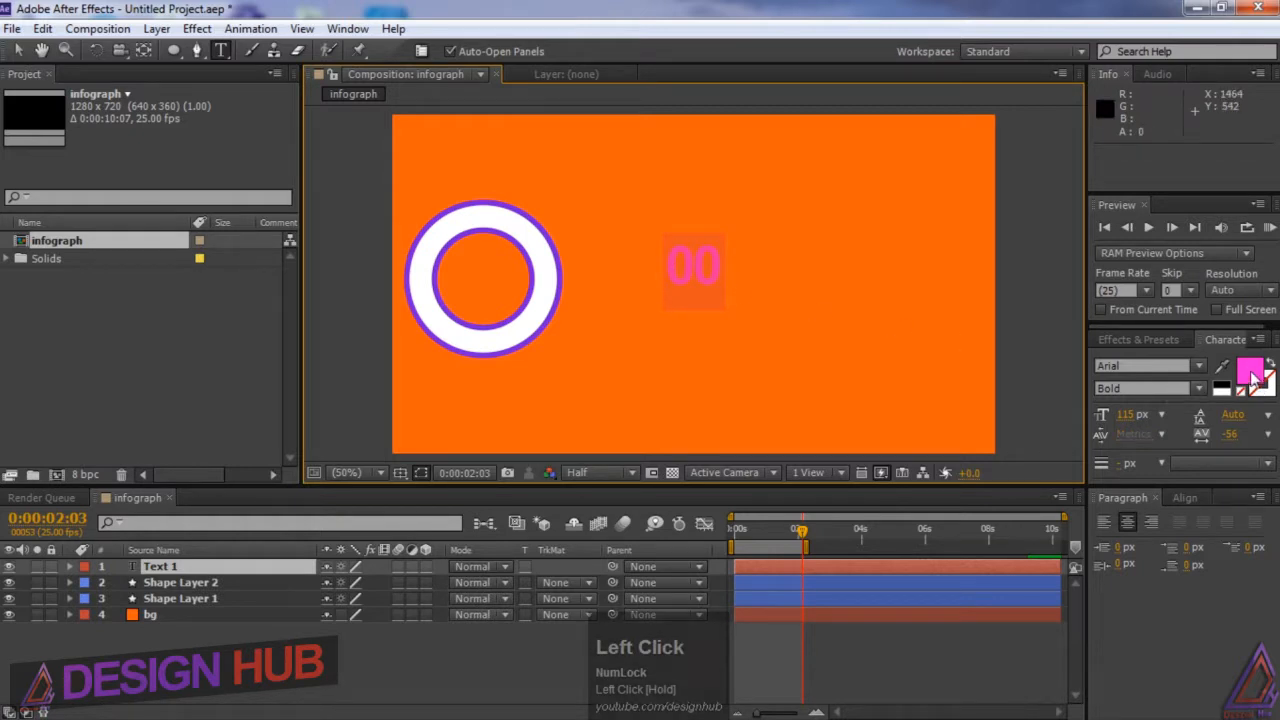
{"action": "left_click", "coordinate": [1252, 376]}
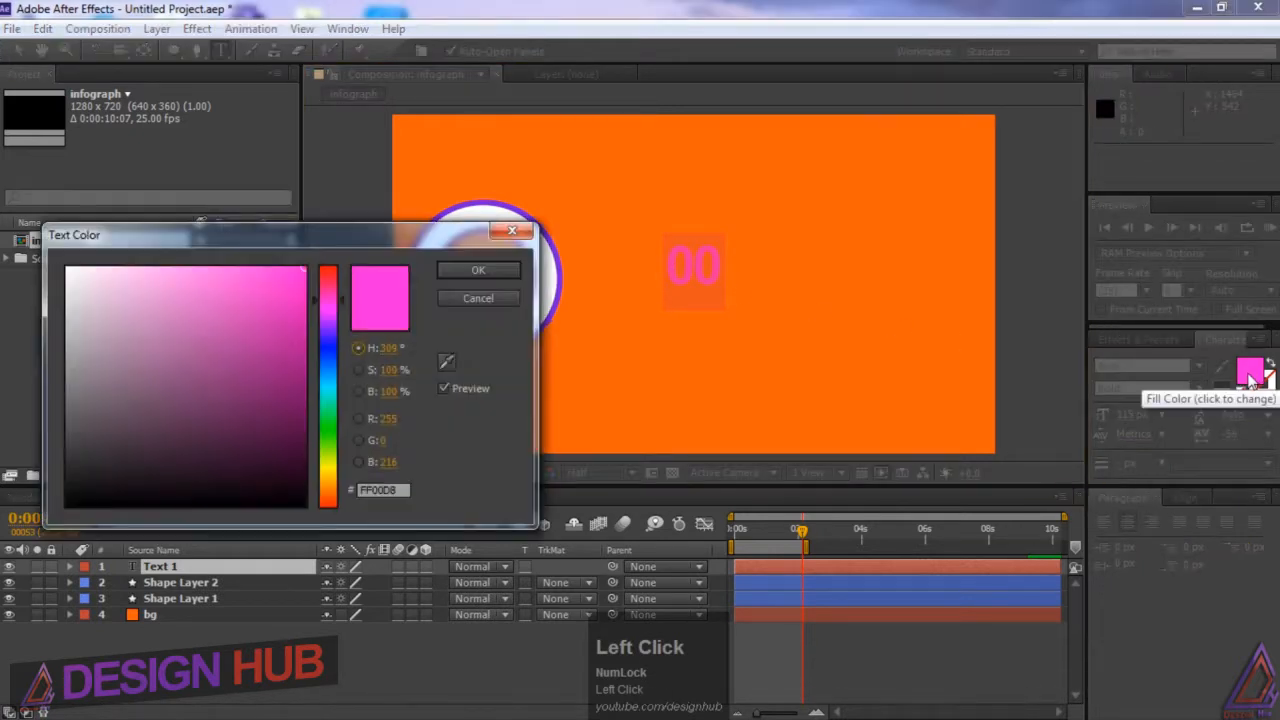
{"action": "left_click", "coordinate": [446, 370]}
{"action": "left_click", "coordinate": [551, 281]}
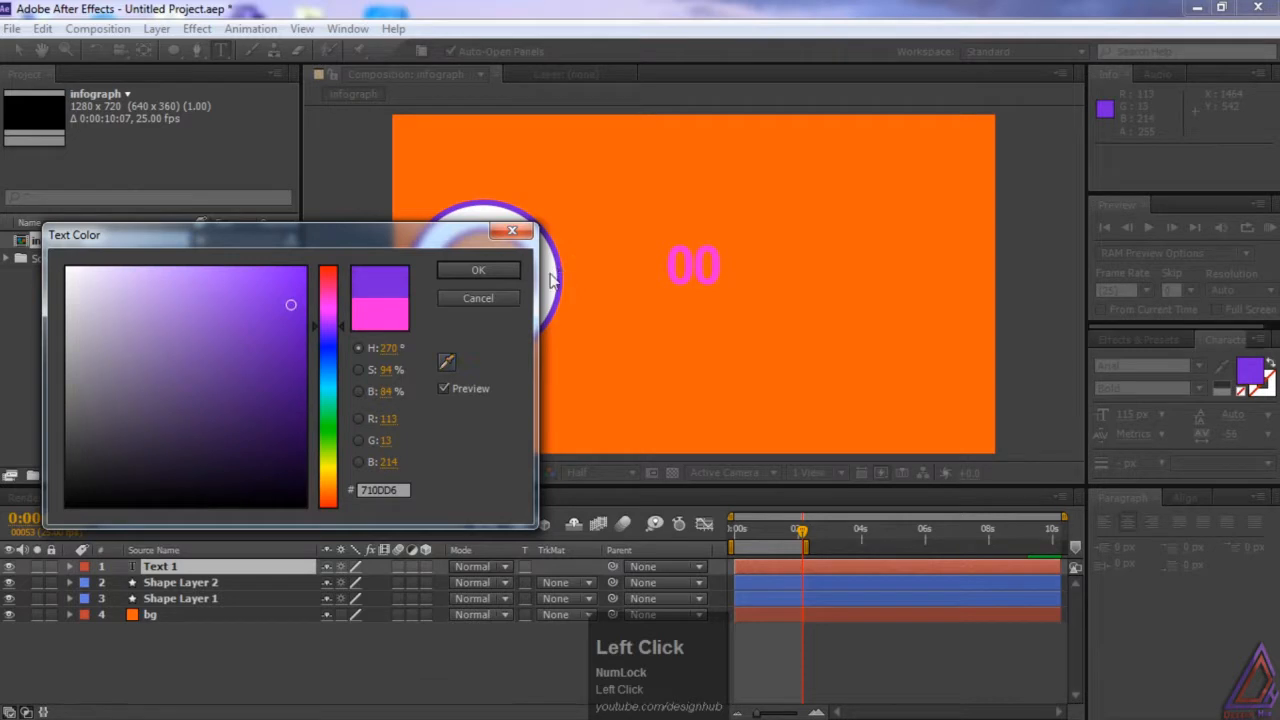
{"action": "left_click", "coordinate": [492, 272]}
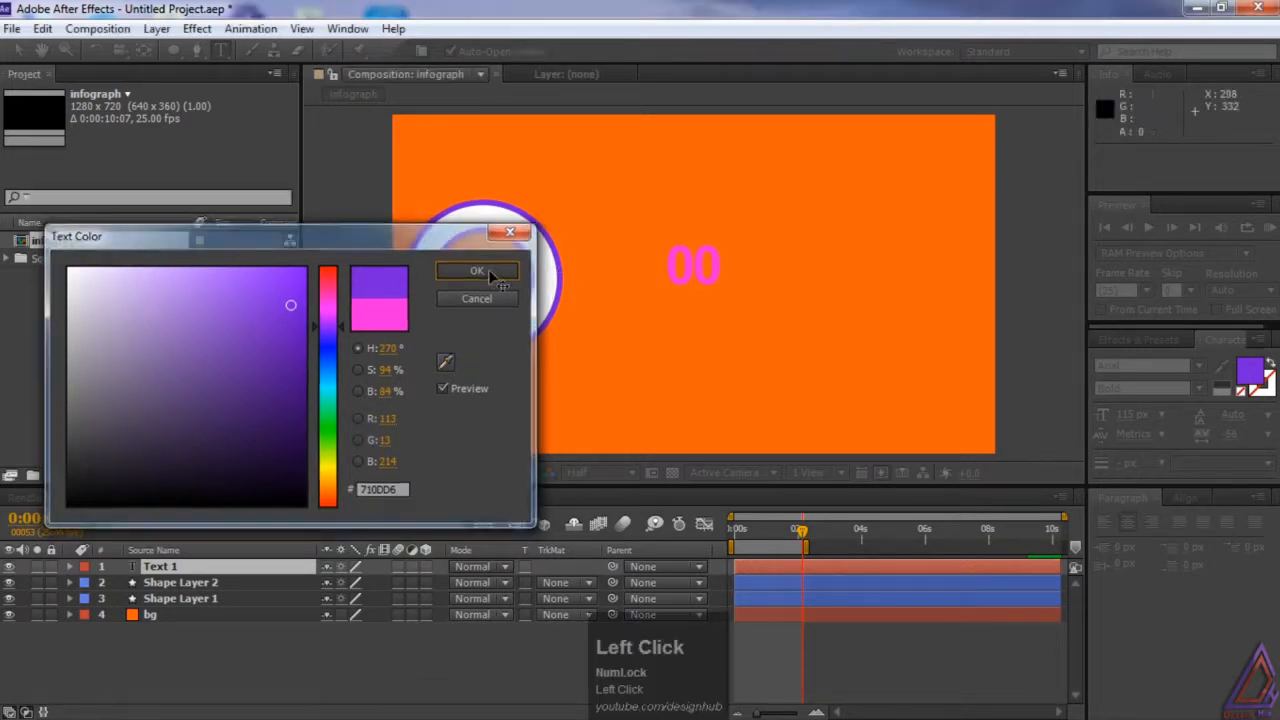
Move the "00" text into the centre of the ring, at position about 196, 392
{"action": "left_click", "coordinate": [18, 50]}
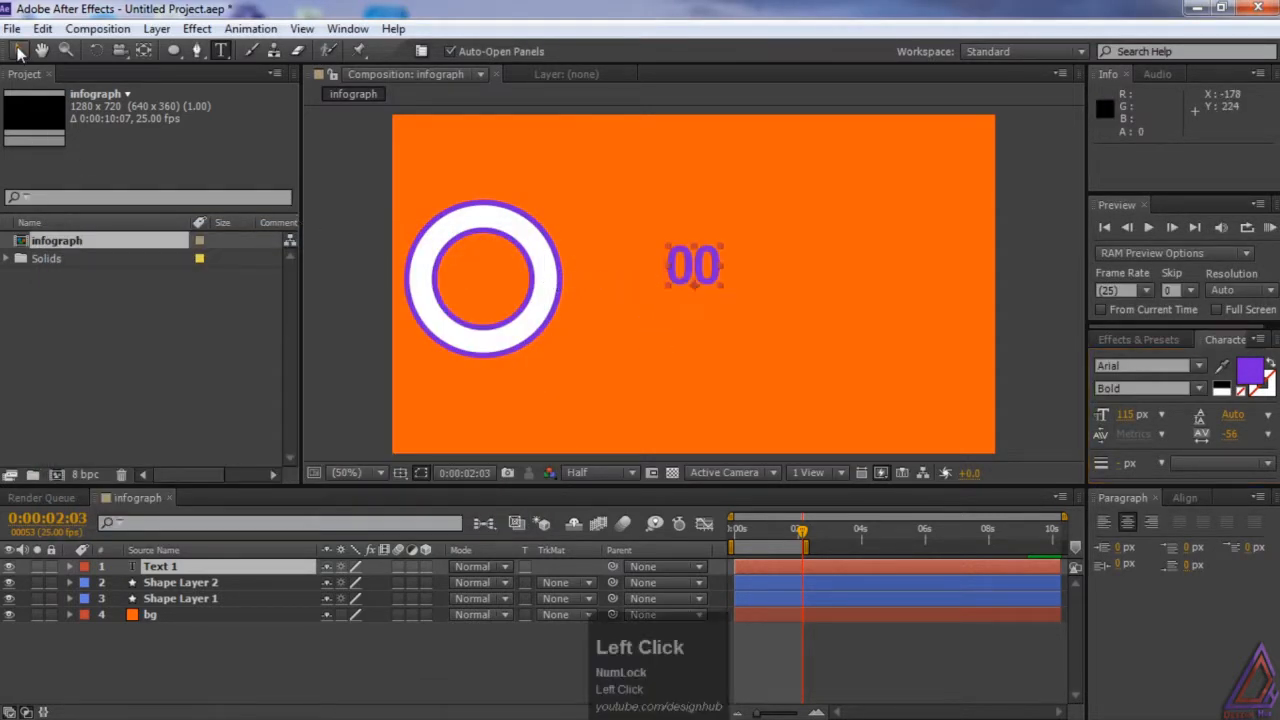
{"action": "left_click_drag", "start_coordinate": [703, 265], "coordinate": [480, 379]}
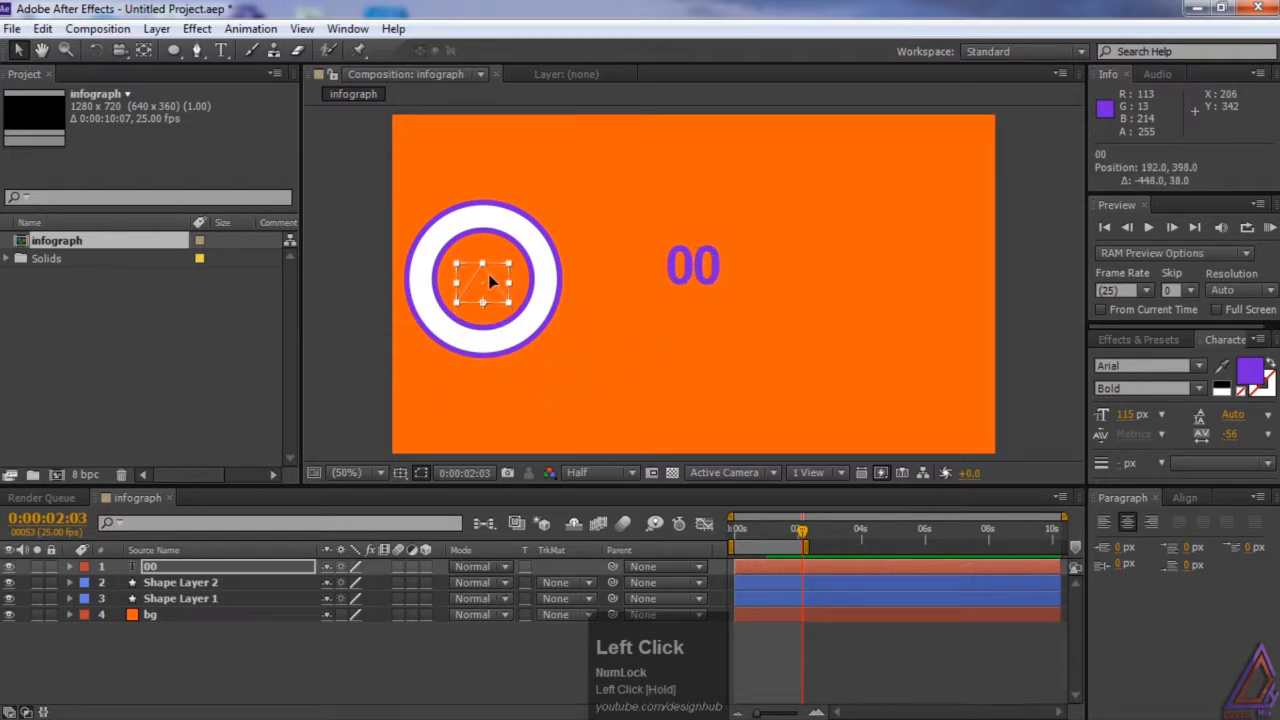
{"action": "left_click_drag", "start_coordinate": [490, 271], "coordinate": [490, 272]}
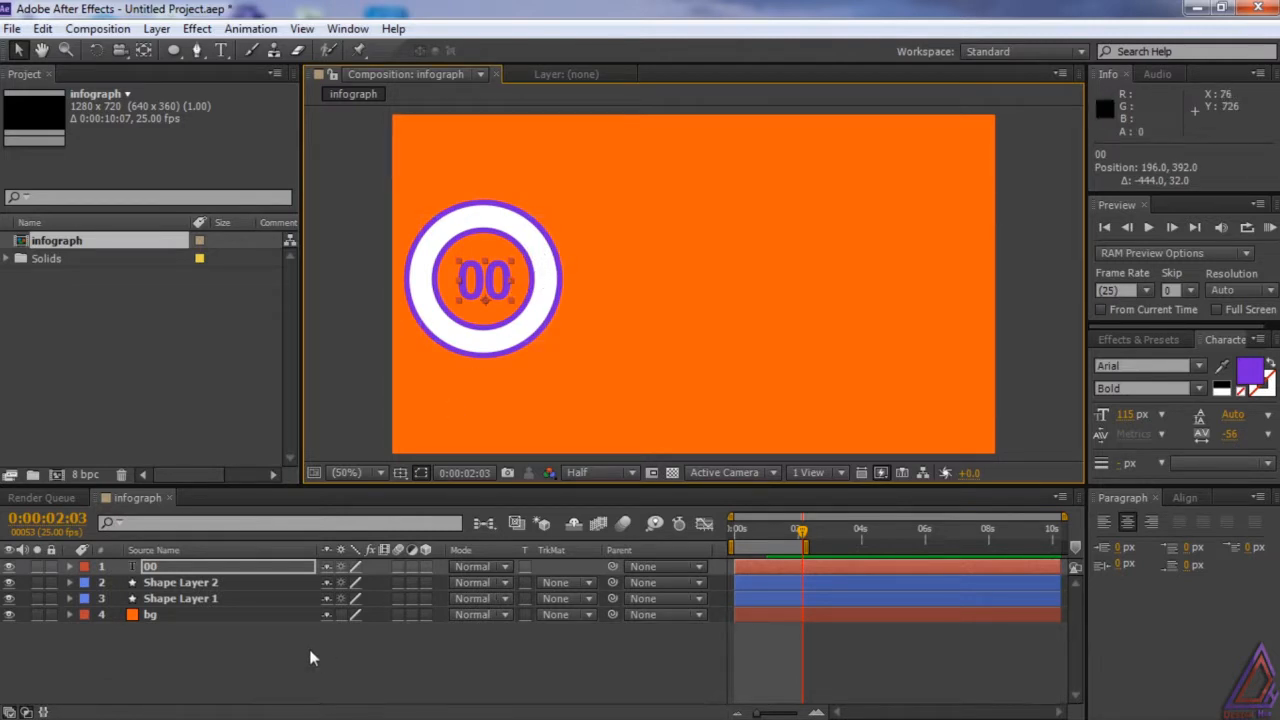
Reveal the keyframed End property of Shape Layer 2 in the timeline
{"action": "left_click", "coordinate": [200, 568]}
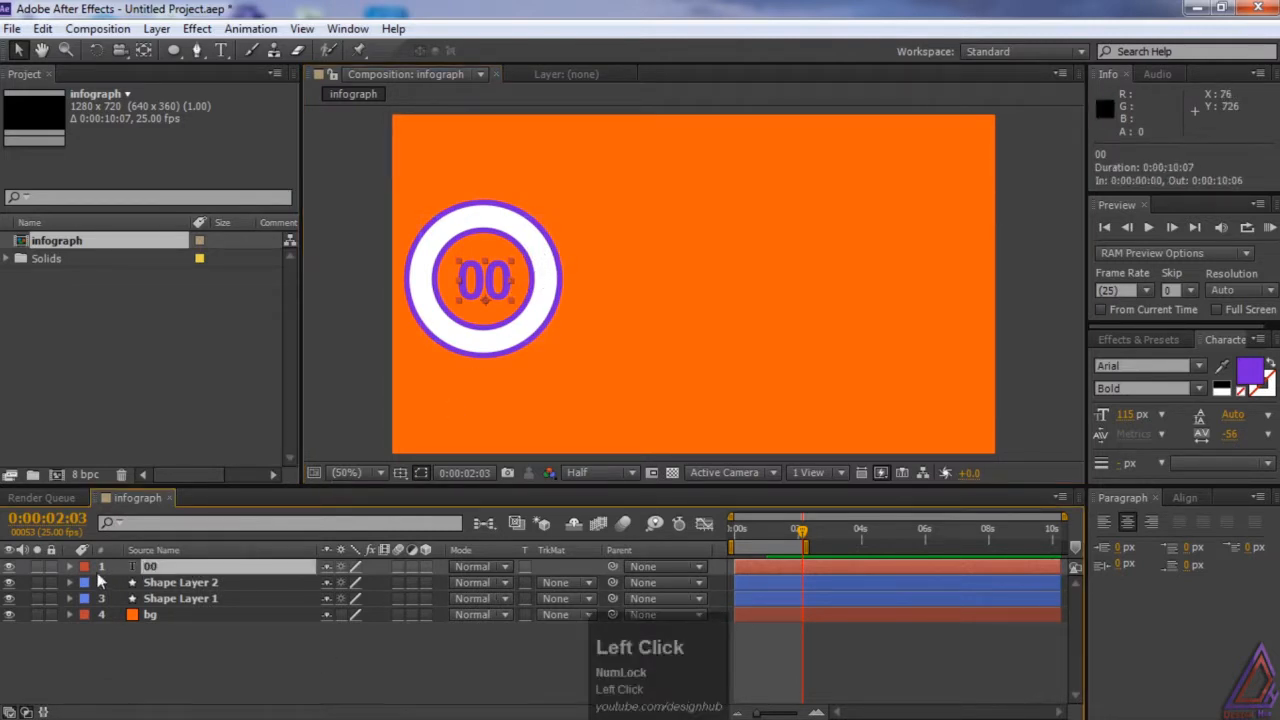
{"action": "left_click", "coordinate": [177, 584]}
{"action": "left_click", "coordinate": [182, 598]}
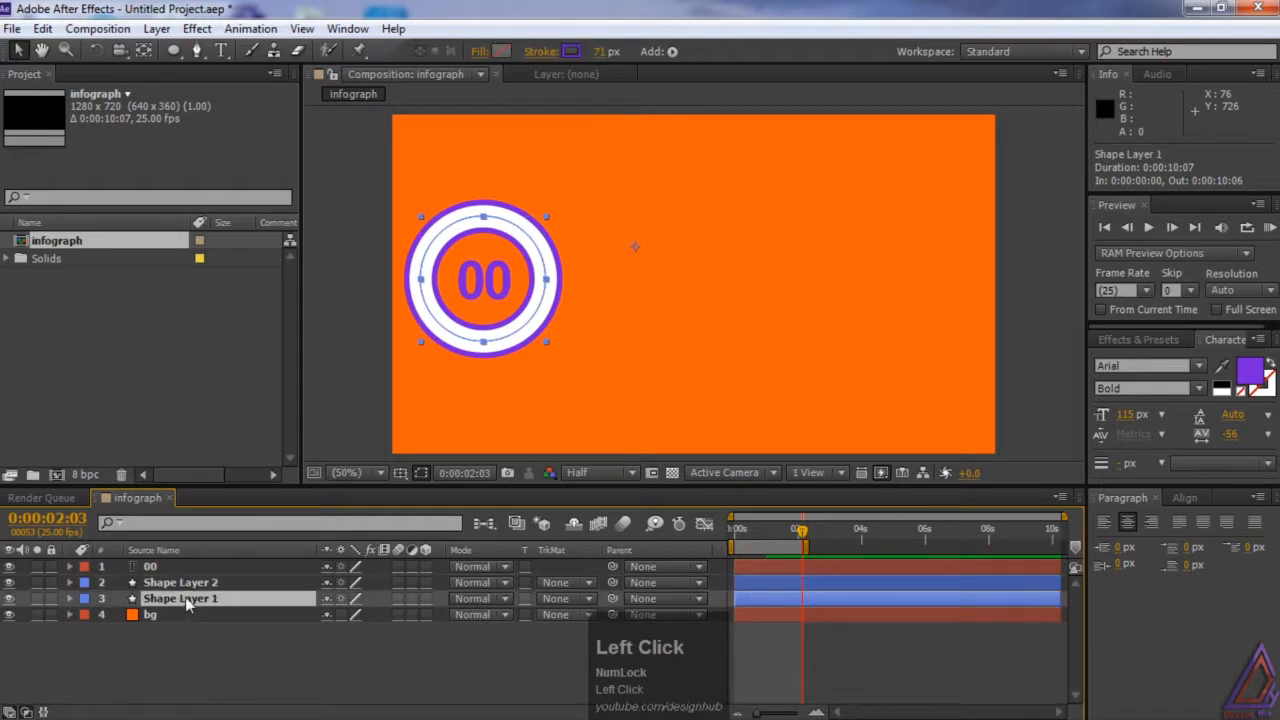
{"action": "left_click", "coordinate": [219, 584]}
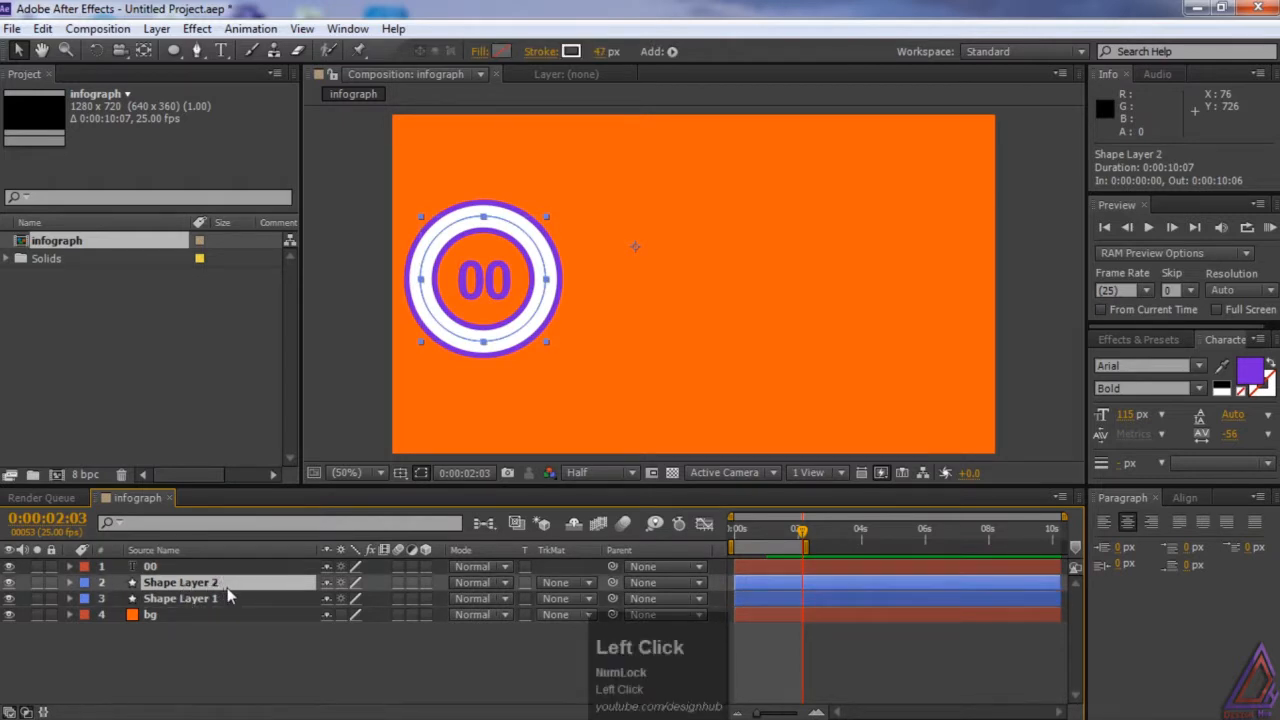
{"action": "key", "text": "u"}
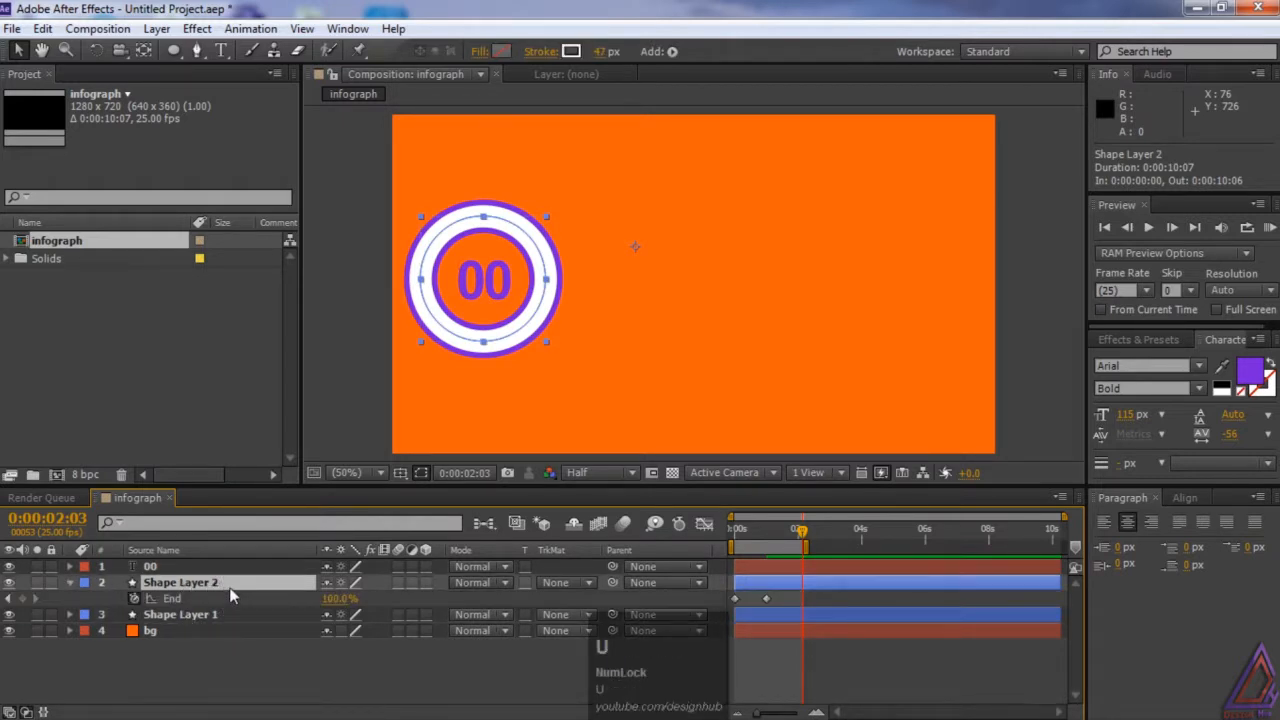
Link the 00 layer's Source Text by expression to the End value of Shape Layer 2's Trim Paths 1, and preview the counter
{"action": "left_click", "coordinate": [69, 567]}
{"action": "left_click", "coordinate": [107, 589]}
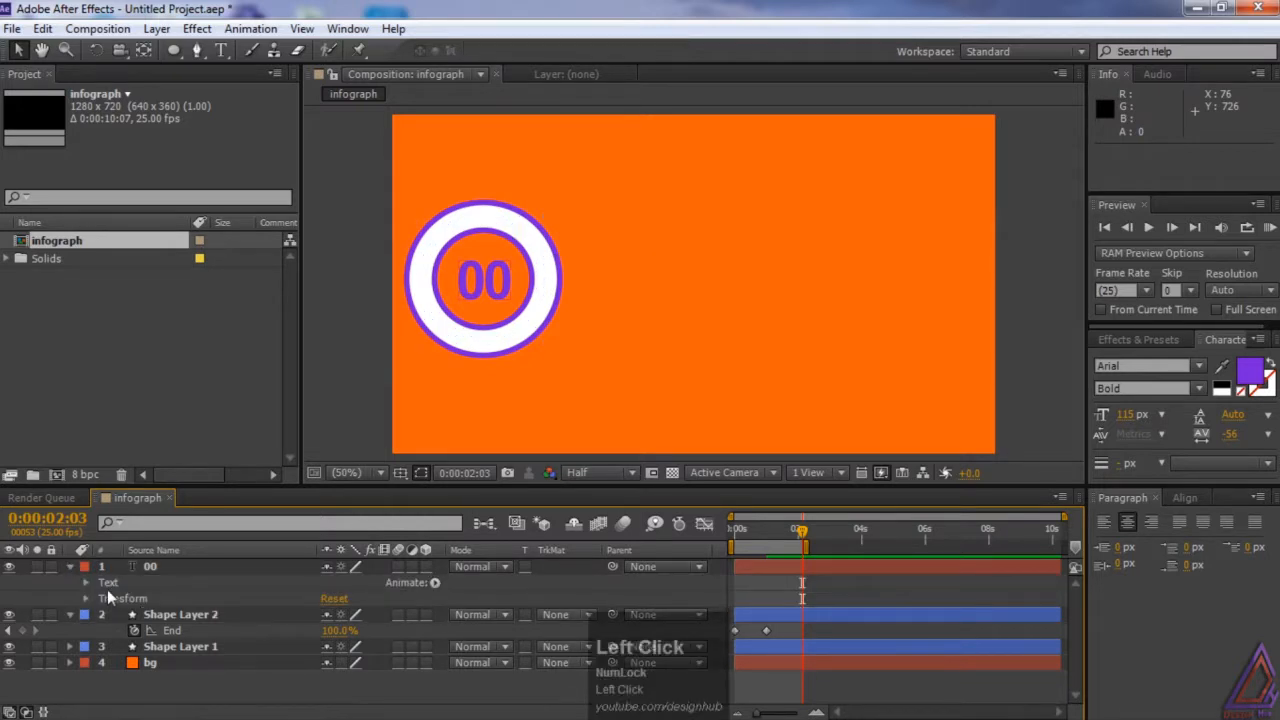
{"action": "left_click", "coordinate": [86, 582]}
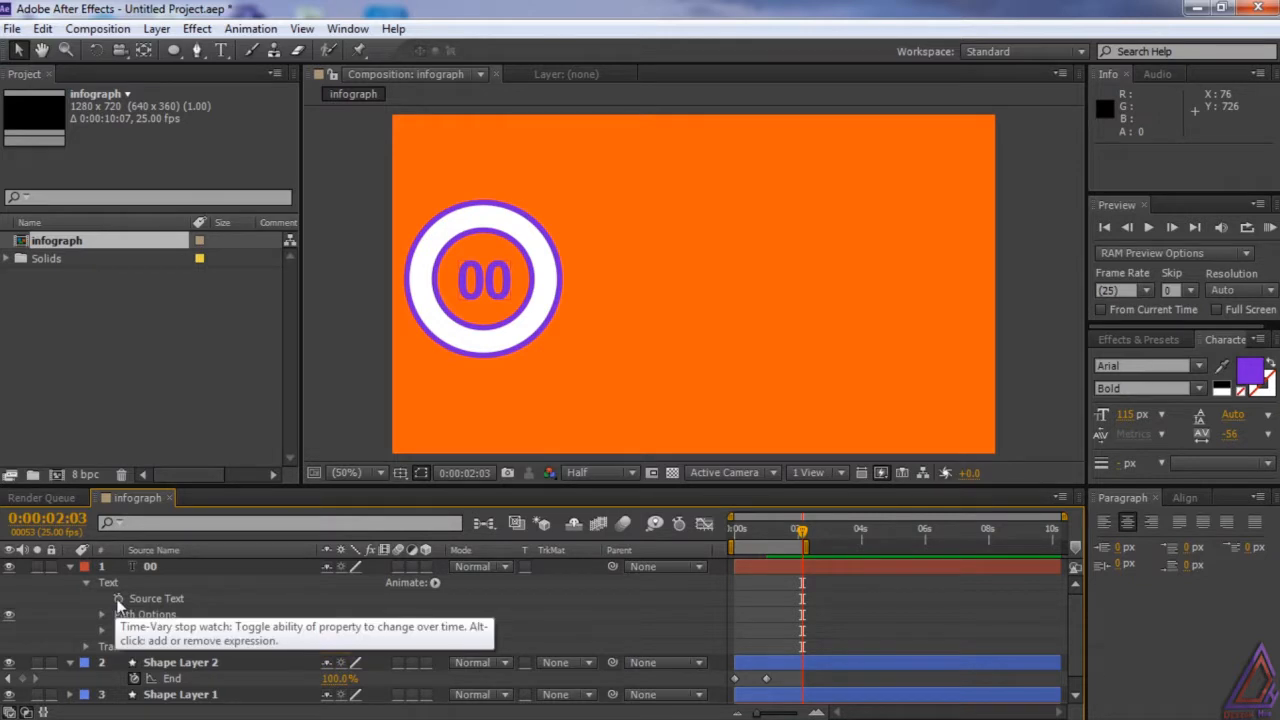
{"action": "left_click", "coordinate": [118, 599], "text": "alt"}
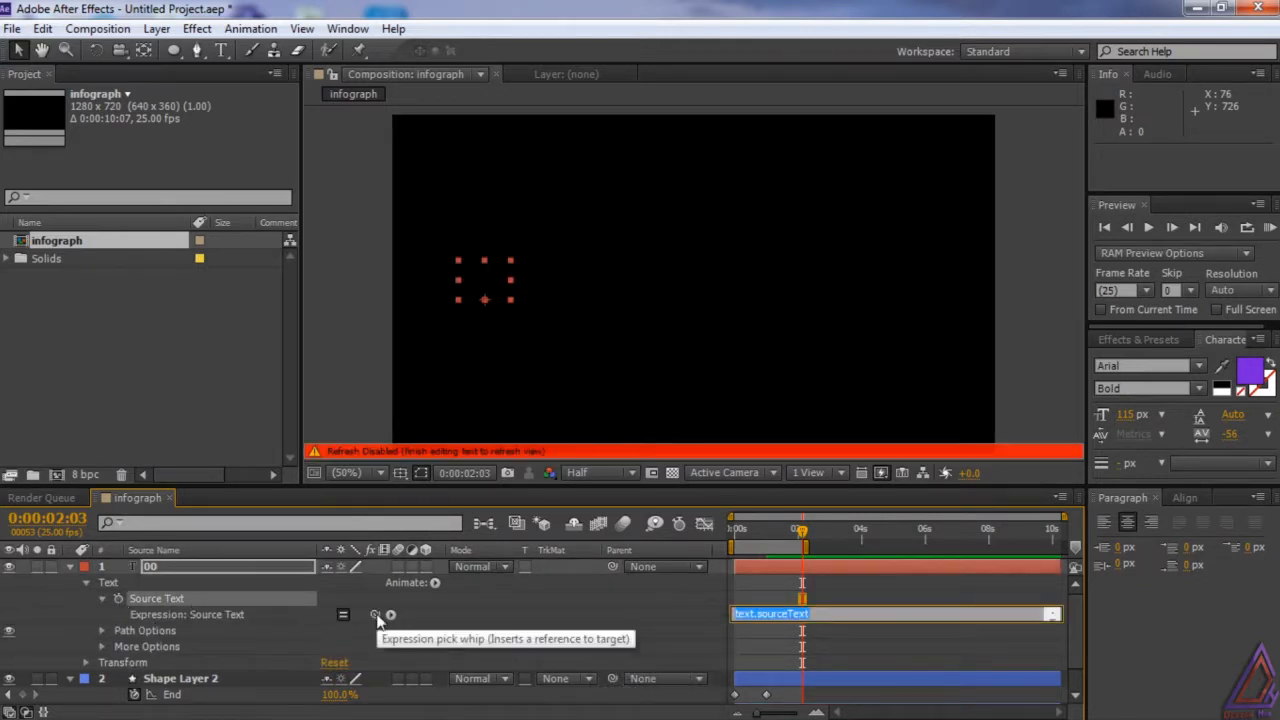
{"action": "left_click_drag", "start_coordinate": [375, 615], "coordinate": [172, 667]}
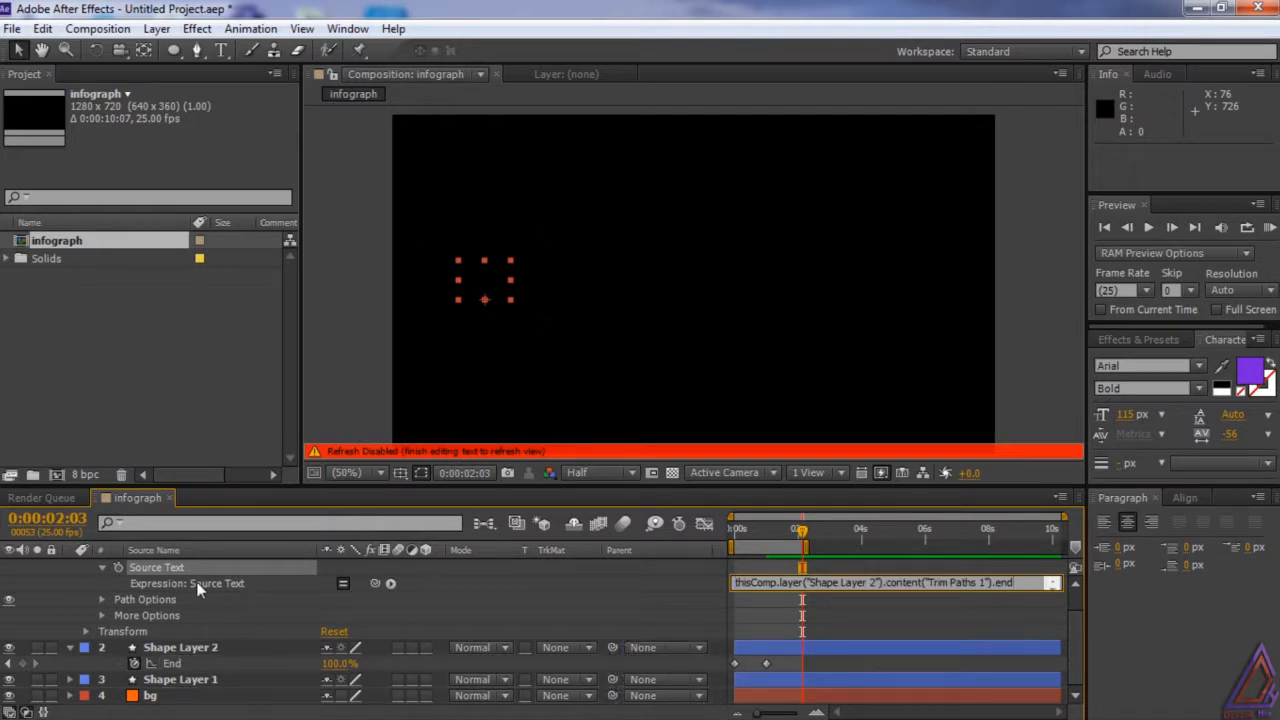
{"action": "left_click", "coordinate": [690, 582]}
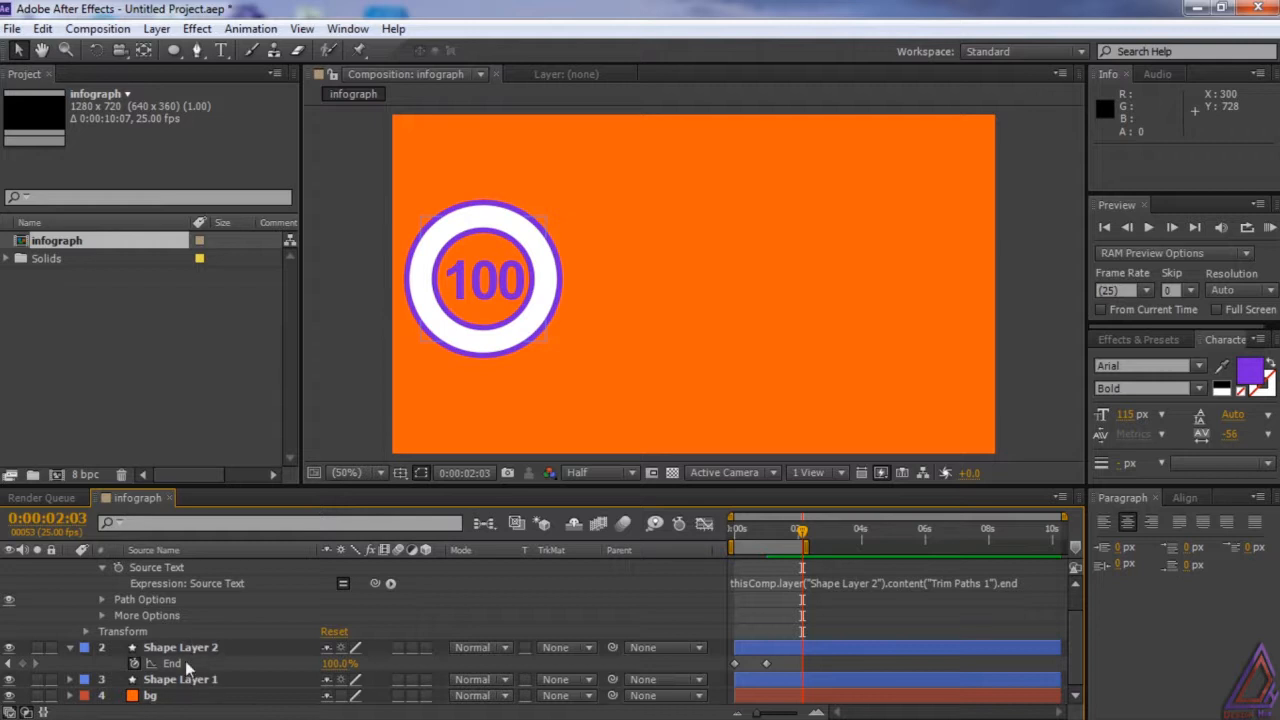
{"action": "key", "text": "KP_0"}
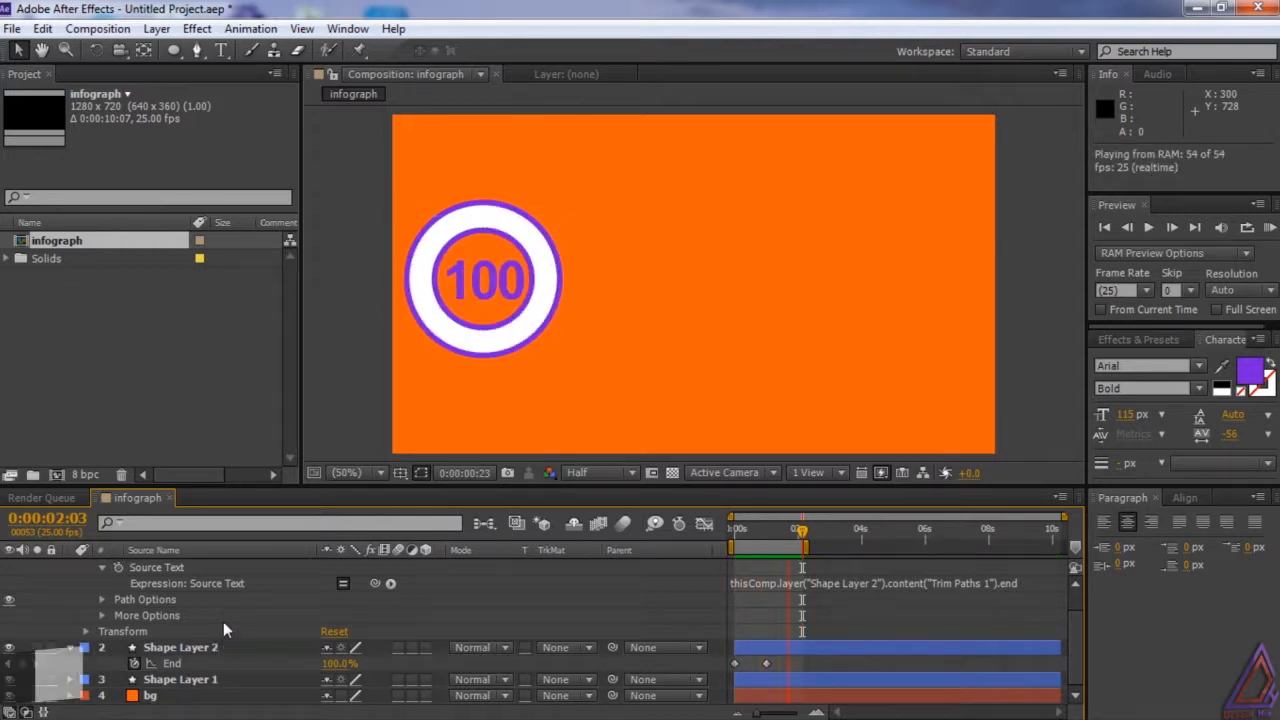
{"action": "key", "text": "space"}
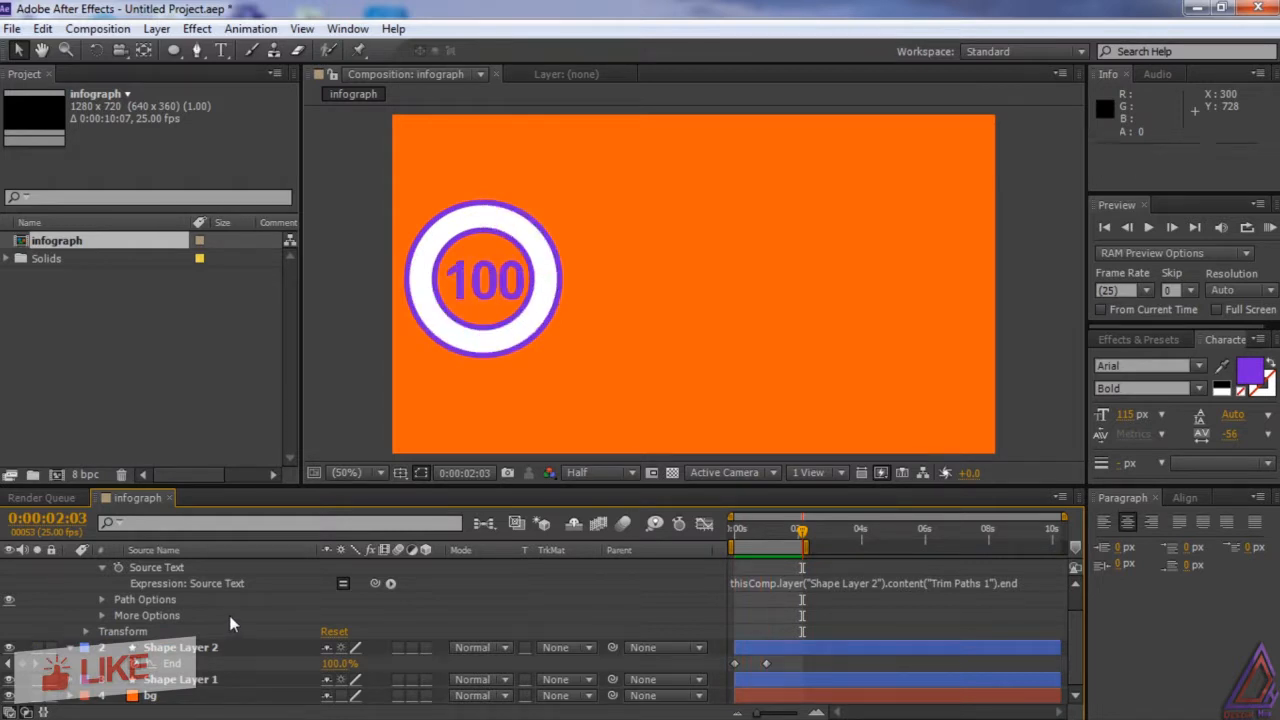
Add the expression Math.round(value) to the End property of Shape Layer 2's Trim Paths so the counter shows whole numbers
{"action": "left_click_drag", "start_coordinate": [1075, 629], "coordinate": [1076, 585]}
{"action": "left_click", "coordinate": [70, 566]}
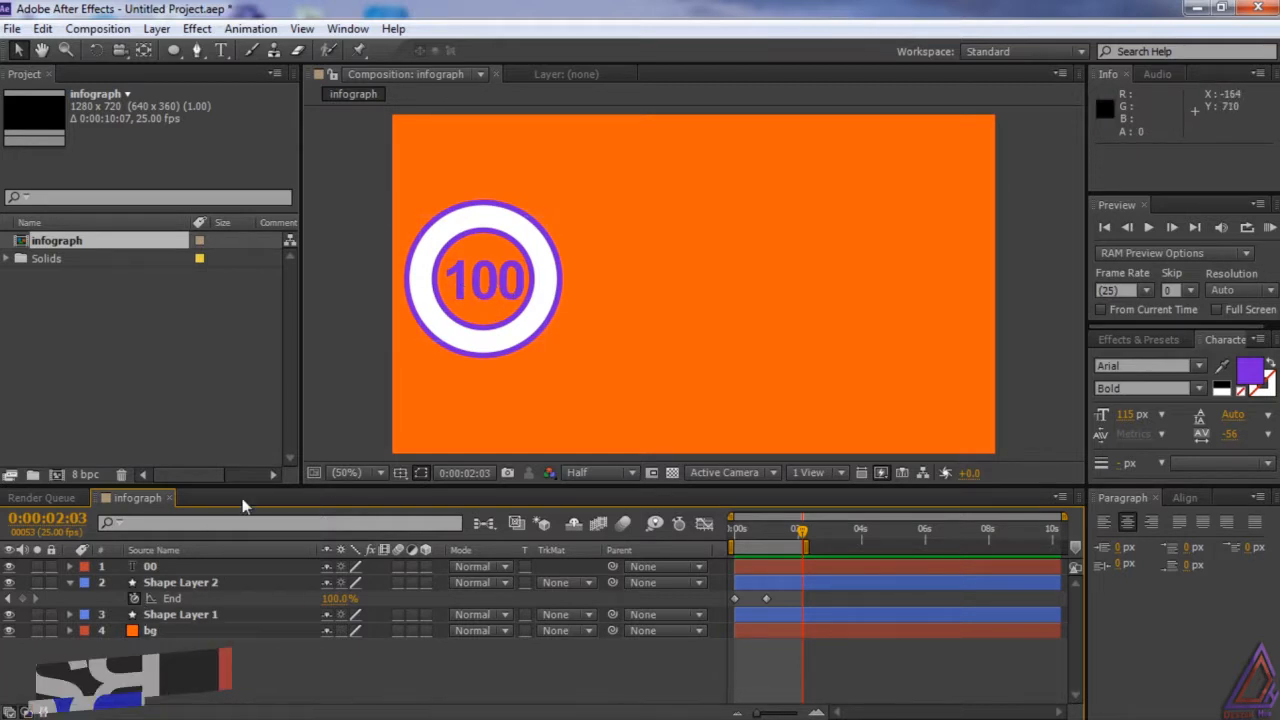
{"action": "left_click", "coordinate": [136, 599], "text": "alt"}
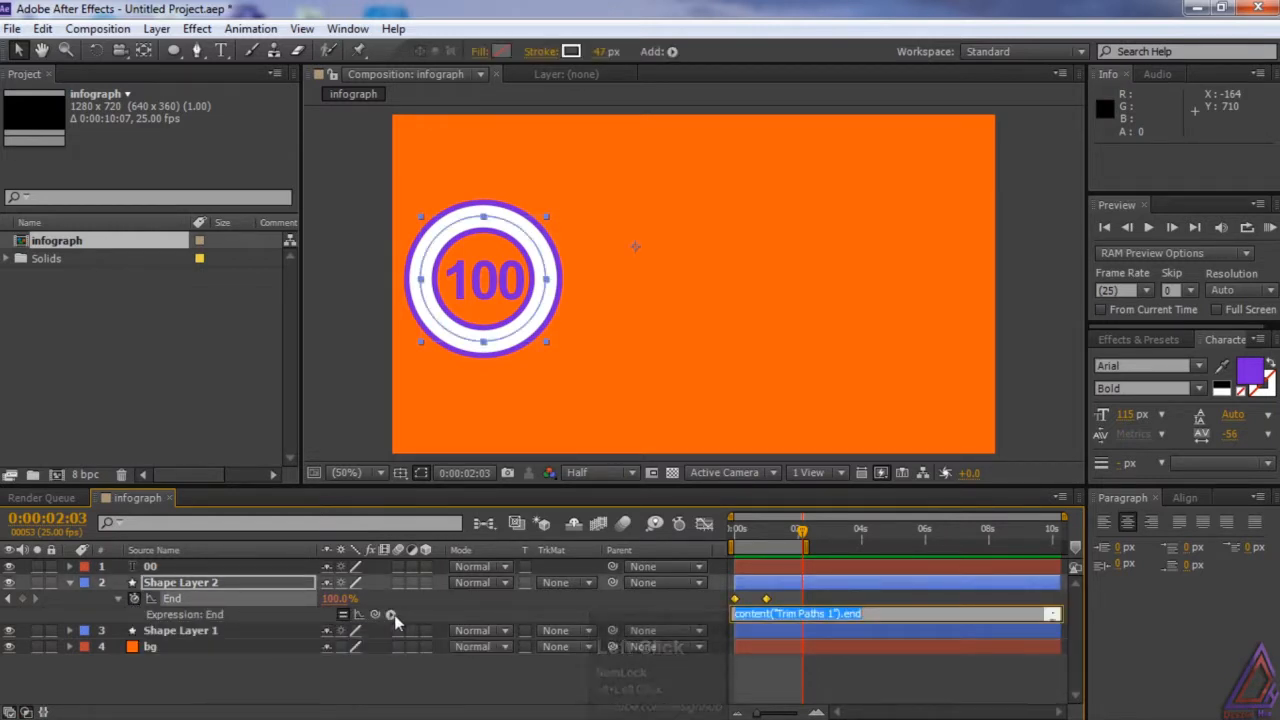
{"action": "left_click", "coordinate": [391, 614]}
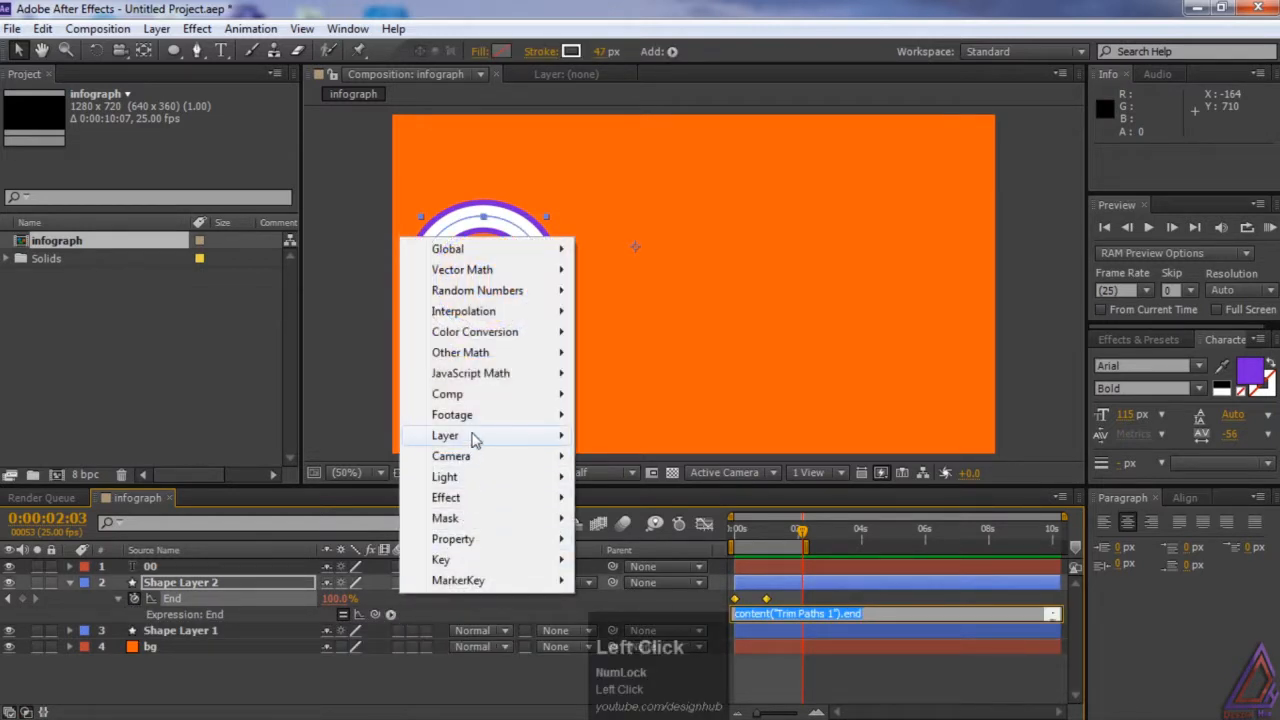
{"action": "mouse_move", "coordinate": [493, 380]}
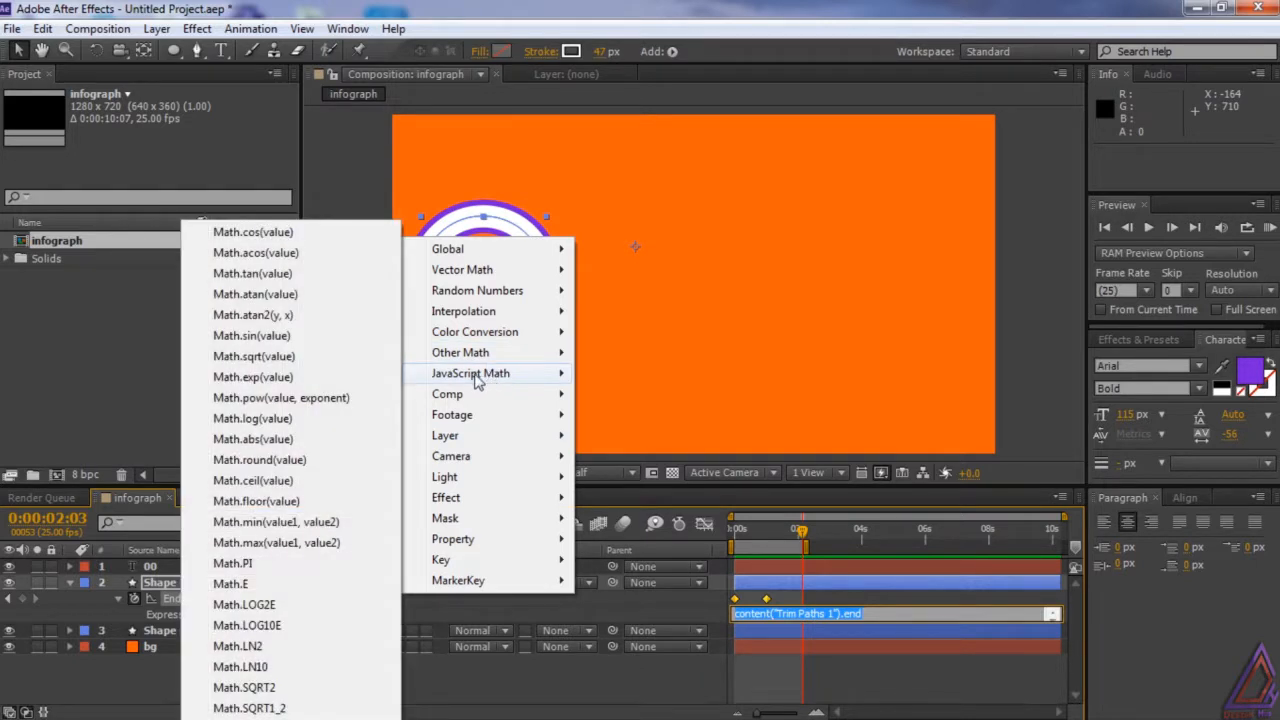
{"action": "left_click", "coordinate": [297, 465]}
{"action": "left_click", "coordinate": [335, 669]}
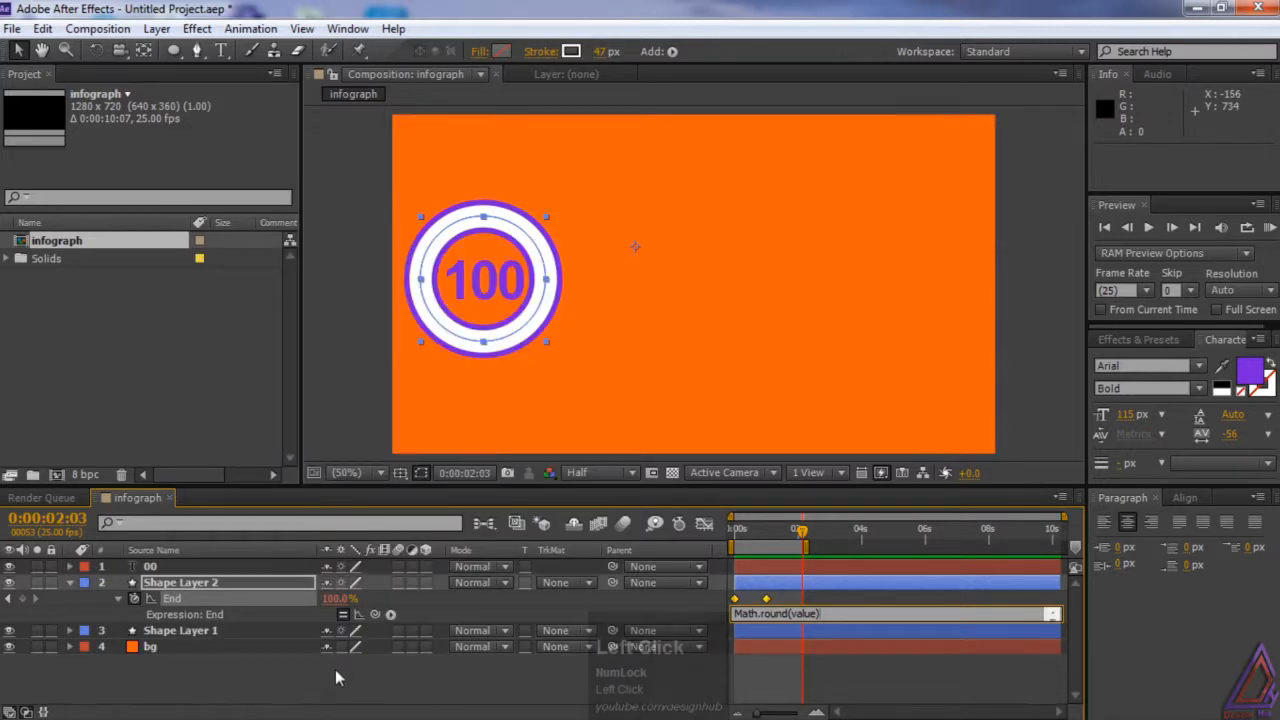
{"action": "left_click", "coordinate": [70, 582]}
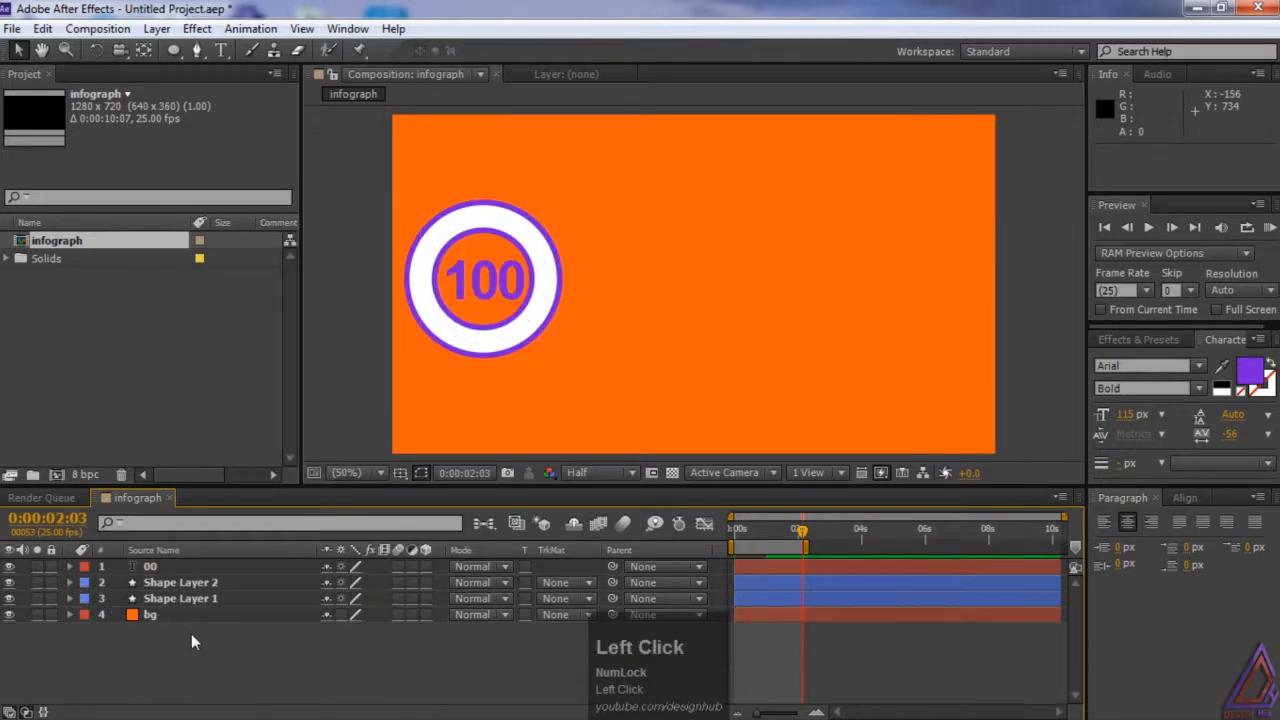
Pre-compose the 00, Shape Layer 2 and Shape Layer 1 layers as "circular", moving all attributes into the new composition
{"action": "left_click", "coordinate": [205, 598]}
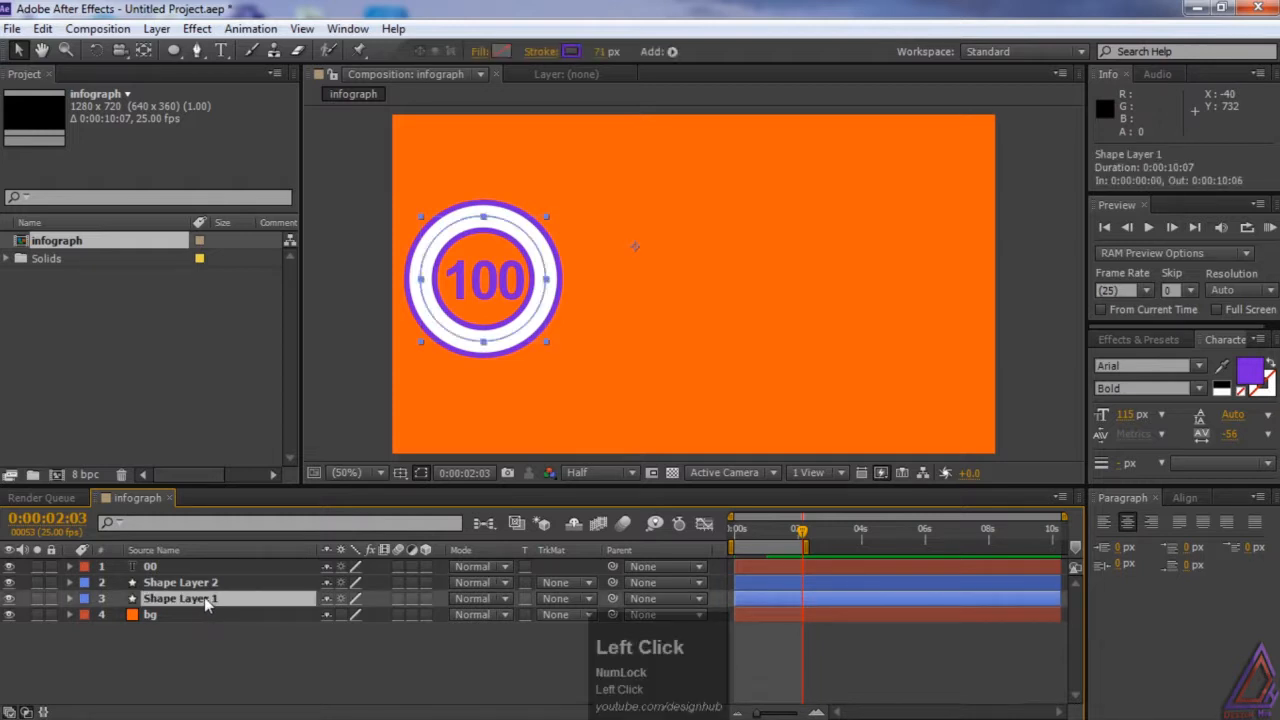
{"action": "left_click", "coordinate": [190, 582]}
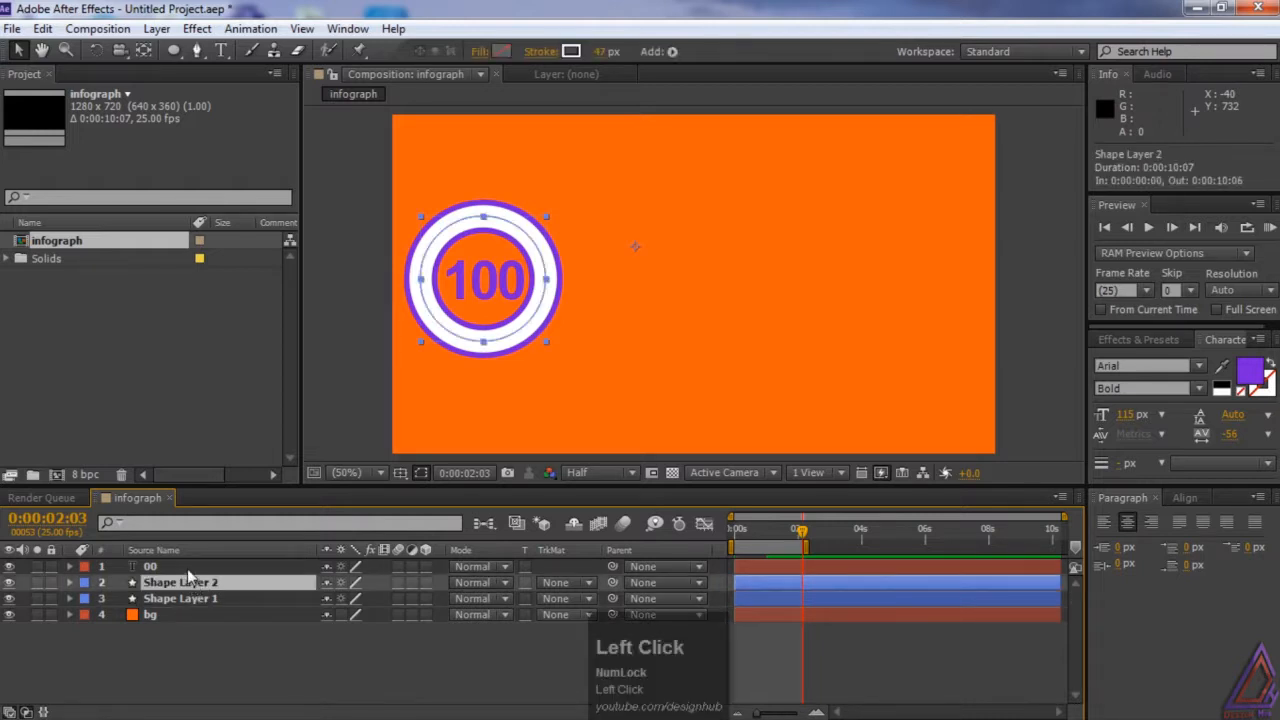
{"action": "left_click", "coordinate": [187, 567]}
{"action": "left_click", "coordinate": [200, 598], "text": "shift"}
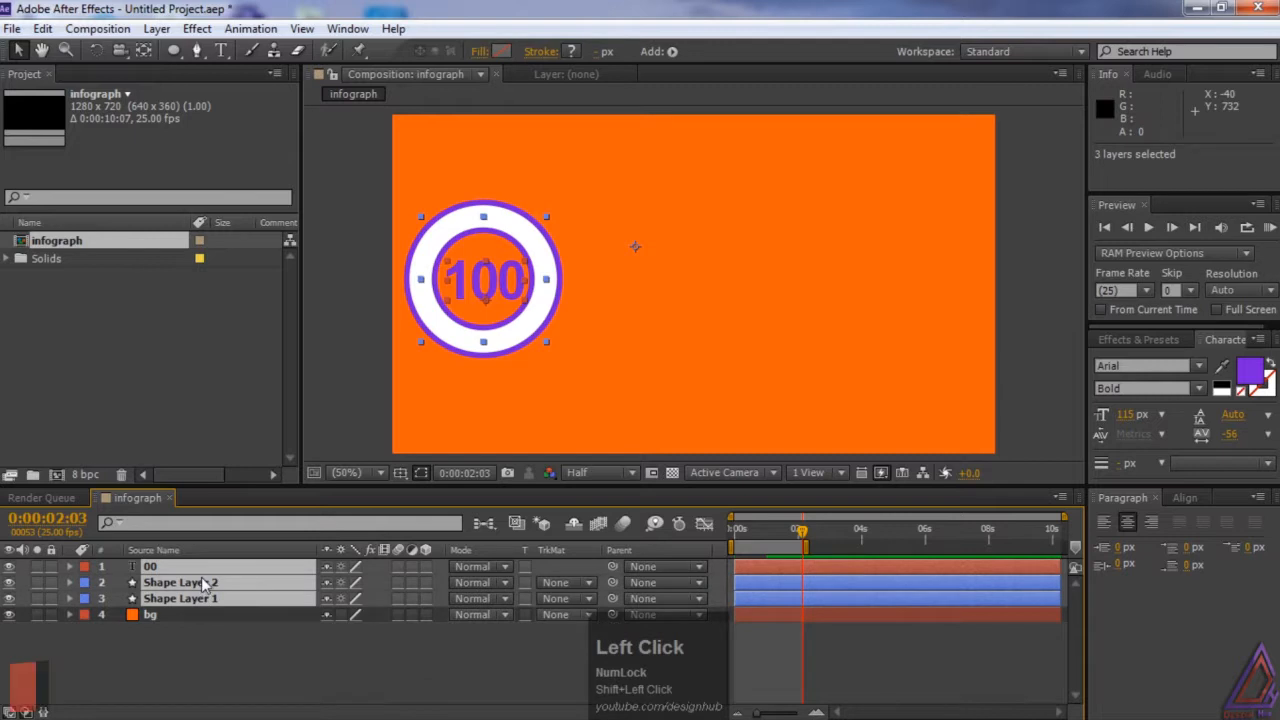
{"action": "right_click", "coordinate": [208, 592]}
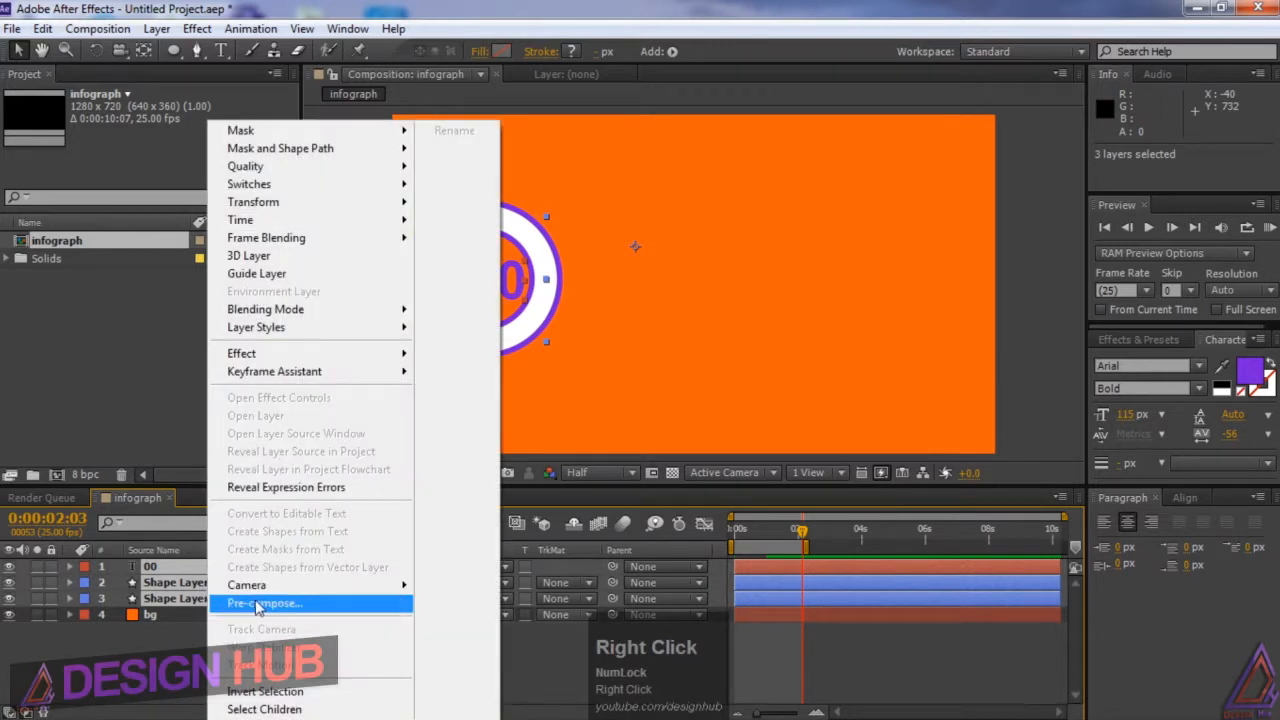
{"action": "left_click", "coordinate": [256, 605]}
{"action": "type", "text": "circular"}
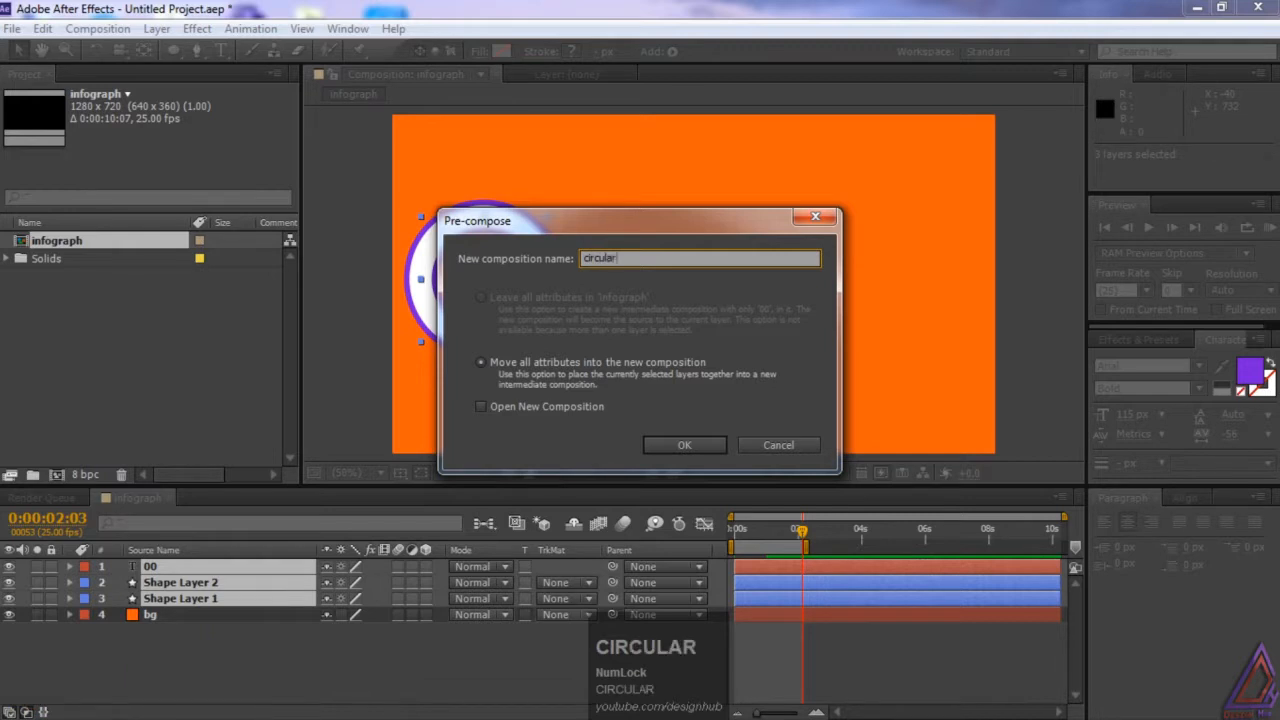
{"action": "left_click", "coordinate": [692, 445]}
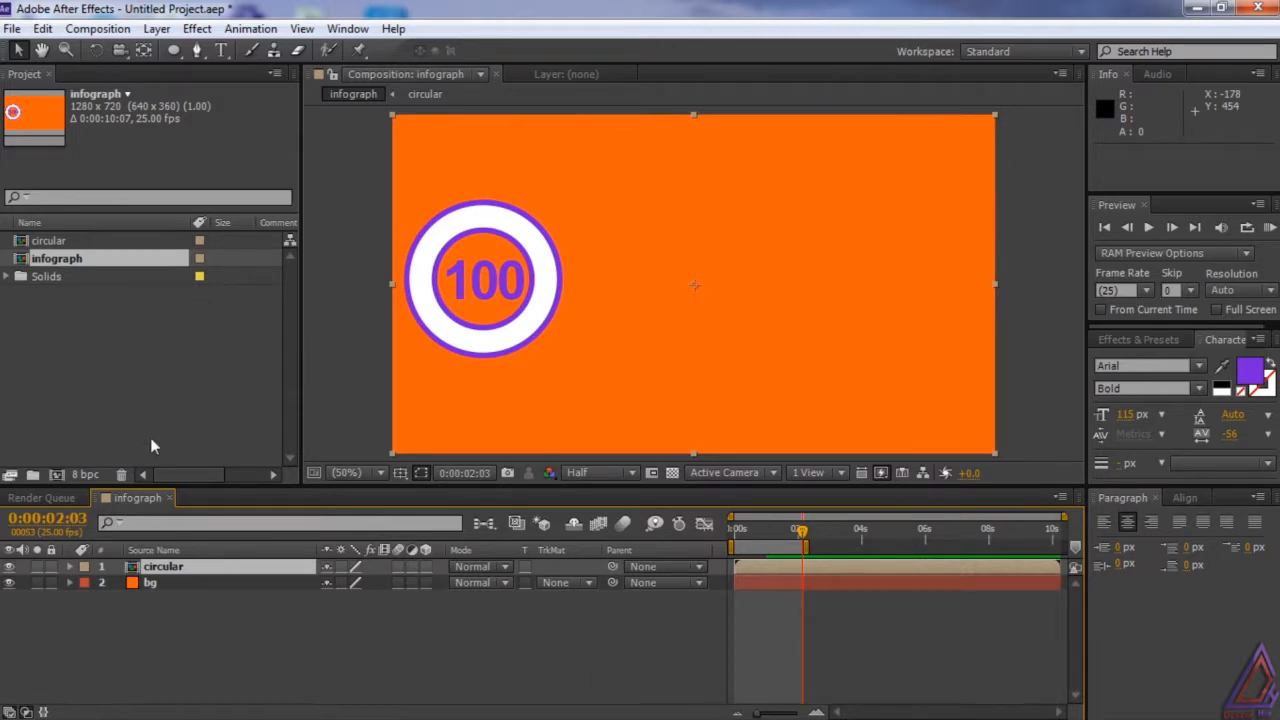
Duplicate the circular composition in the project and add the copy above the circular layer in the infograph timeline
{"action": "left_click", "coordinate": [71, 242]}
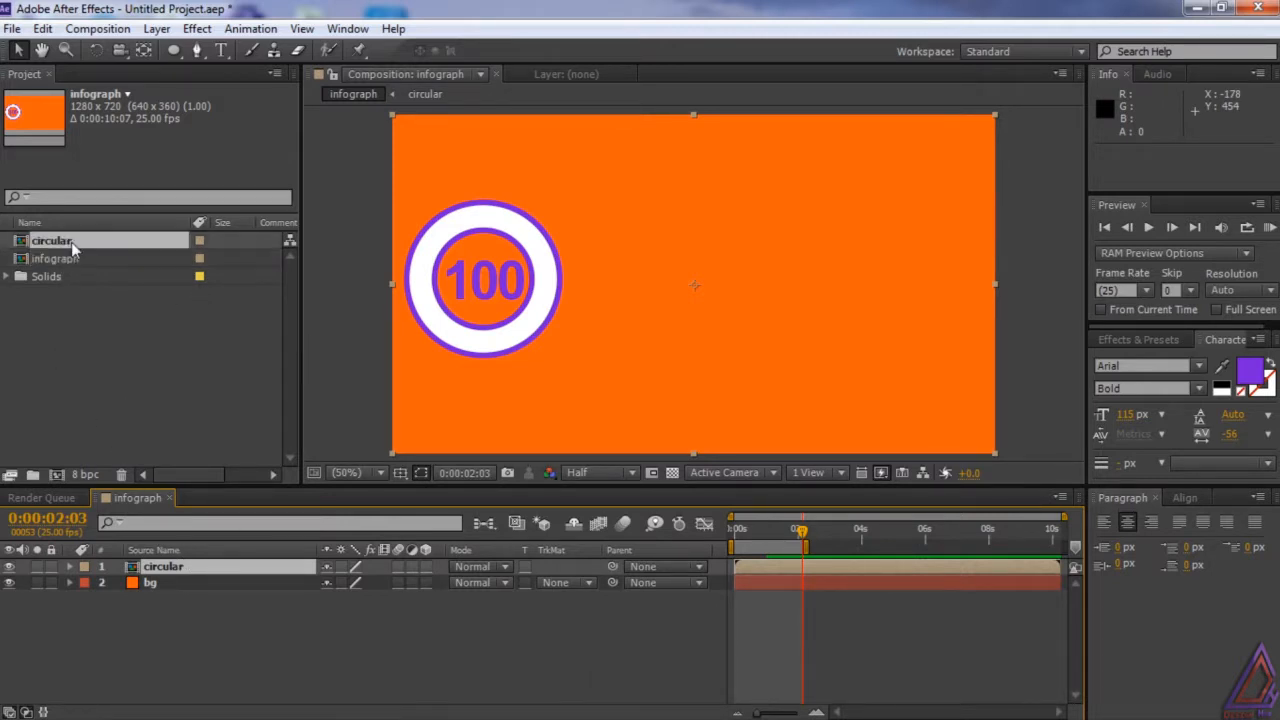
{"action": "key", "text": "ctrl+d"}
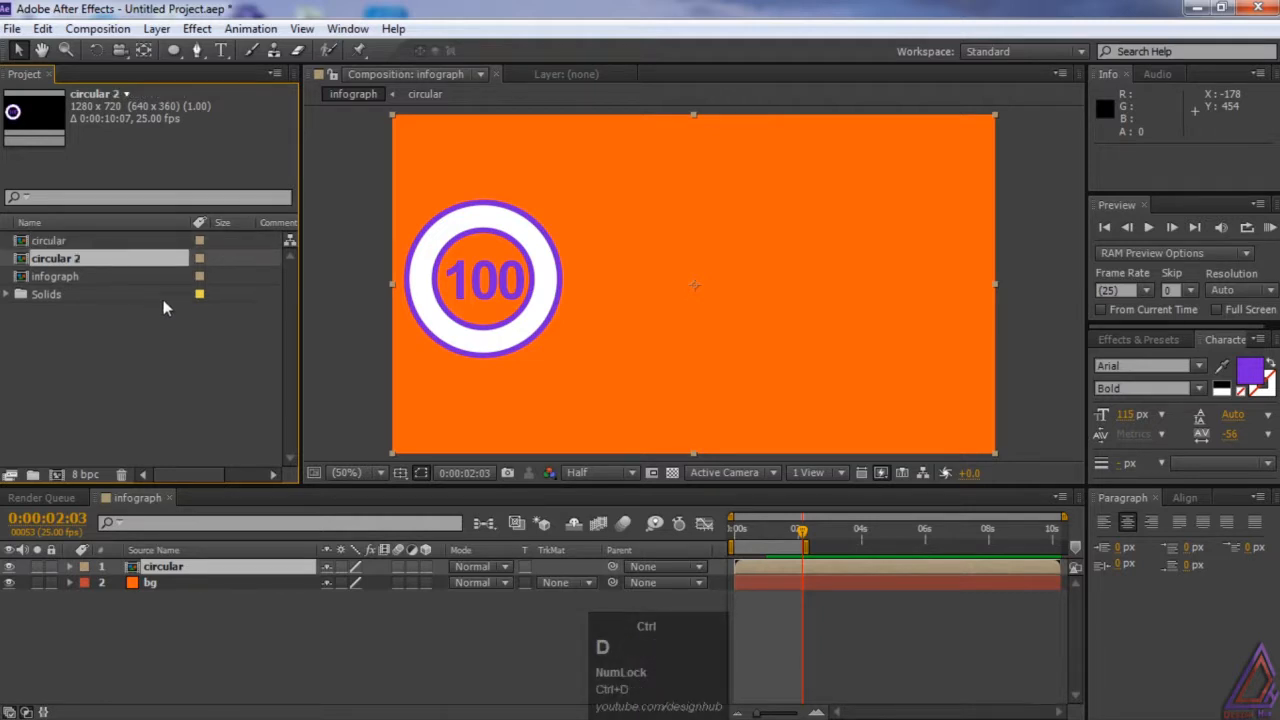
{"action": "left_click_drag", "start_coordinate": [77, 260], "coordinate": [186, 566]}
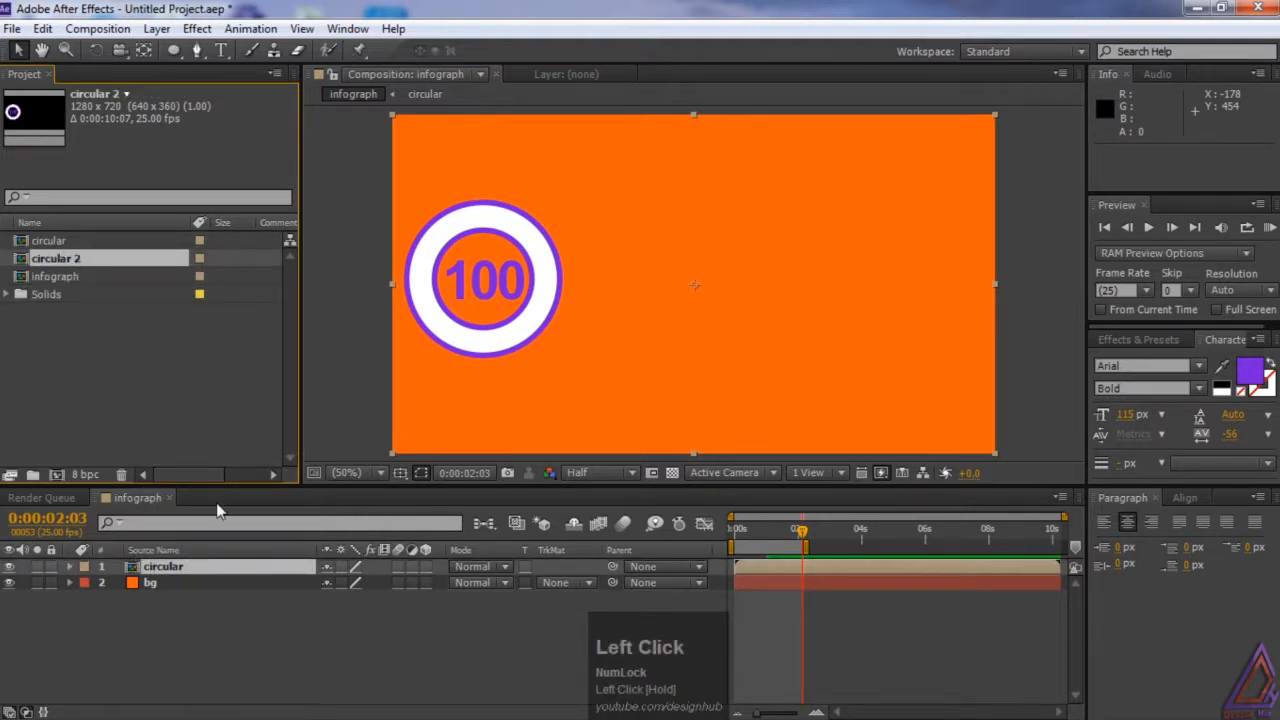
{"action": "left_click_drag", "start_coordinate": [77, 260], "coordinate": [161, 567]}
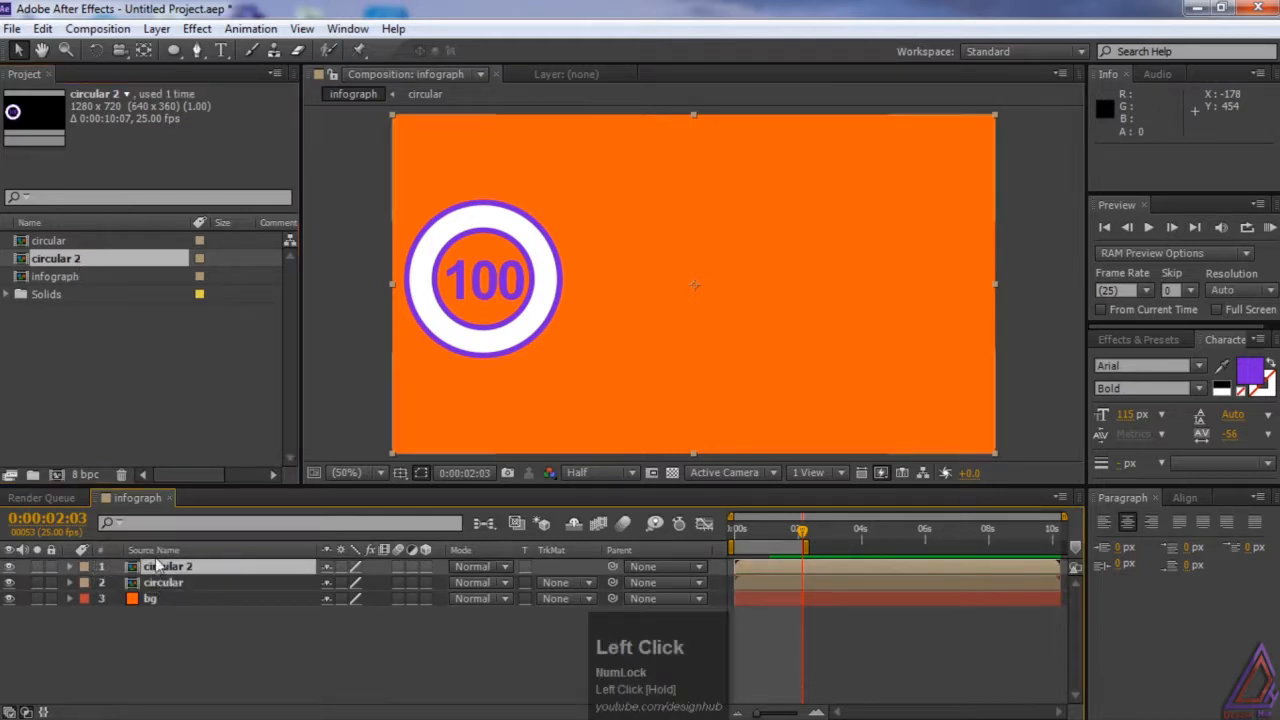
Open the circular 2 composition and change the stroke of Shape Layer 2 from white to red
{"action": "double_click", "coordinate": [230, 567]}
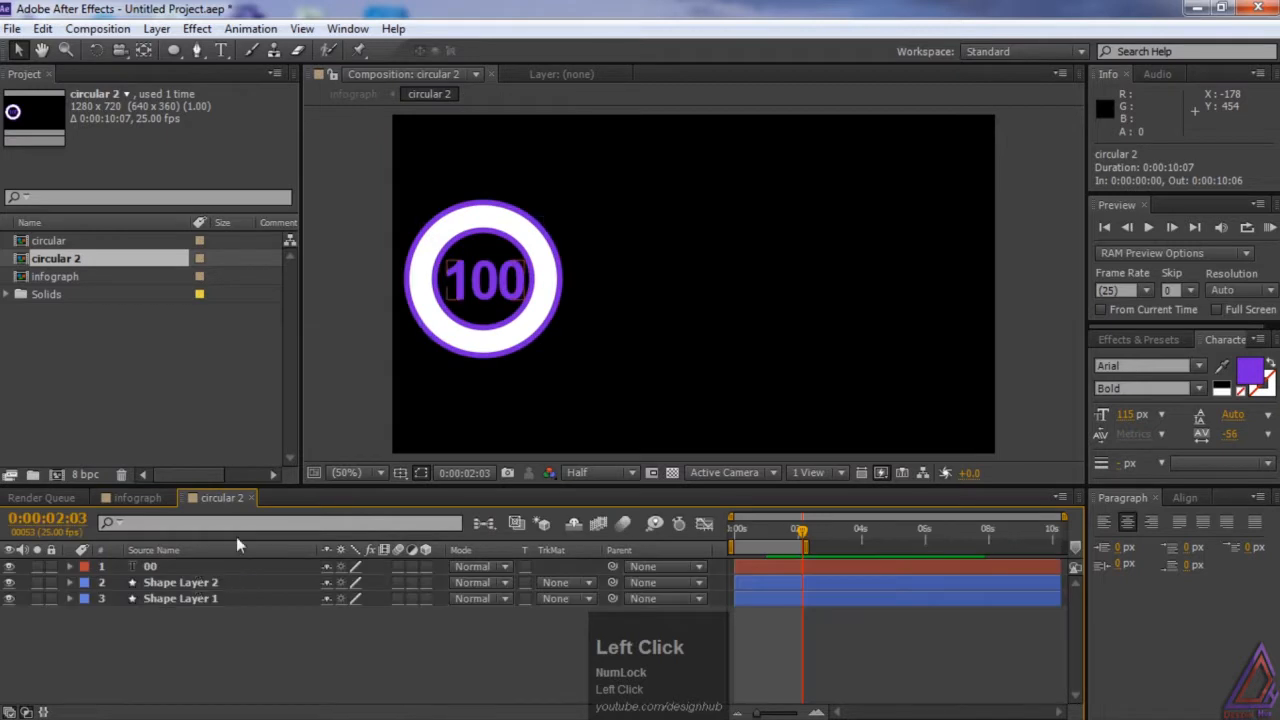
{"action": "left_click", "coordinate": [204, 584]}
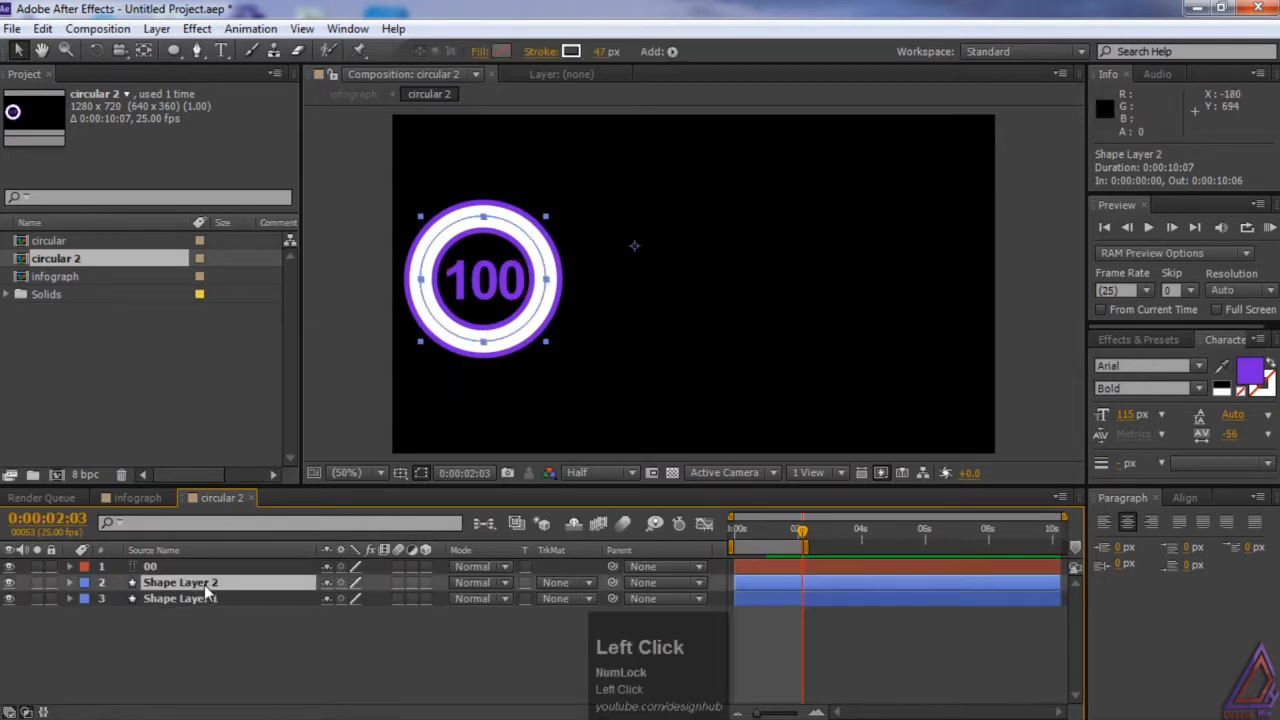
{"action": "left_click", "coordinate": [571, 51]}
{"action": "left_click", "coordinate": [289, 280]}
{"action": "left_click", "coordinate": [476, 270]}
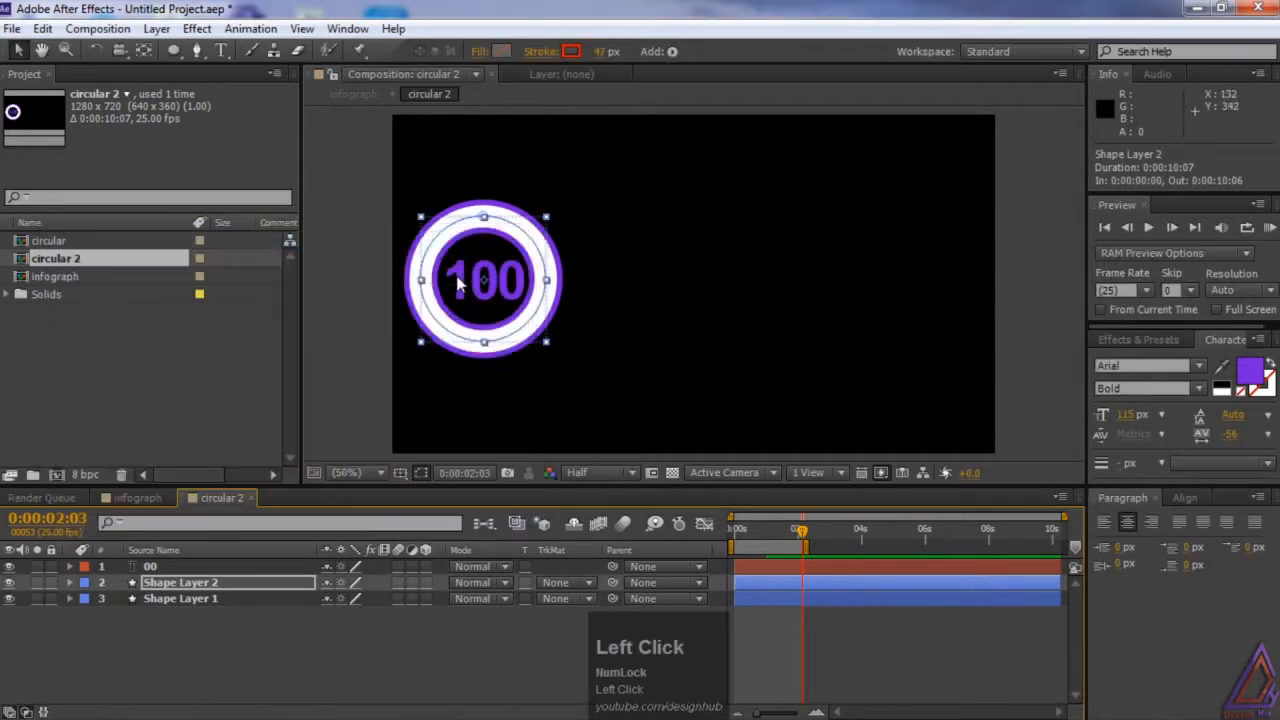
Change the stroke colour of Shape Layer 1 in circular 2 to teal
{"action": "left_click", "coordinate": [193, 599]}
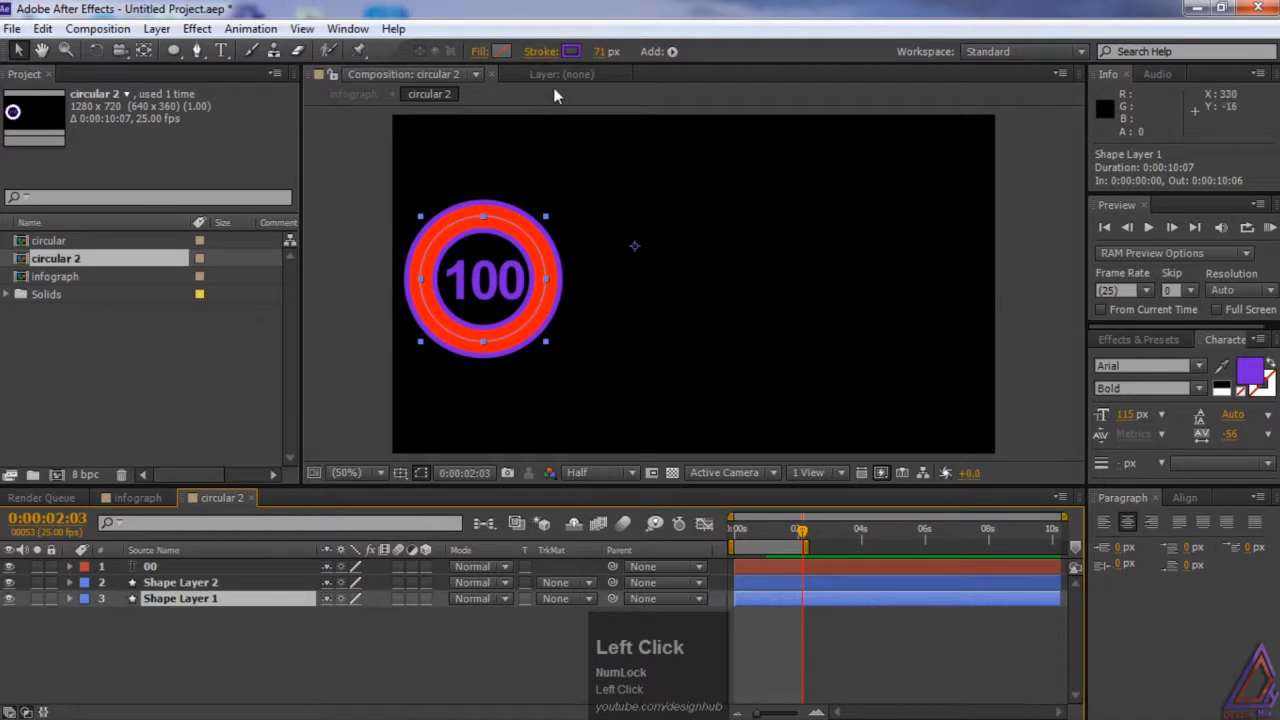
{"action": "left_click", "coordinate": [568, 52]}
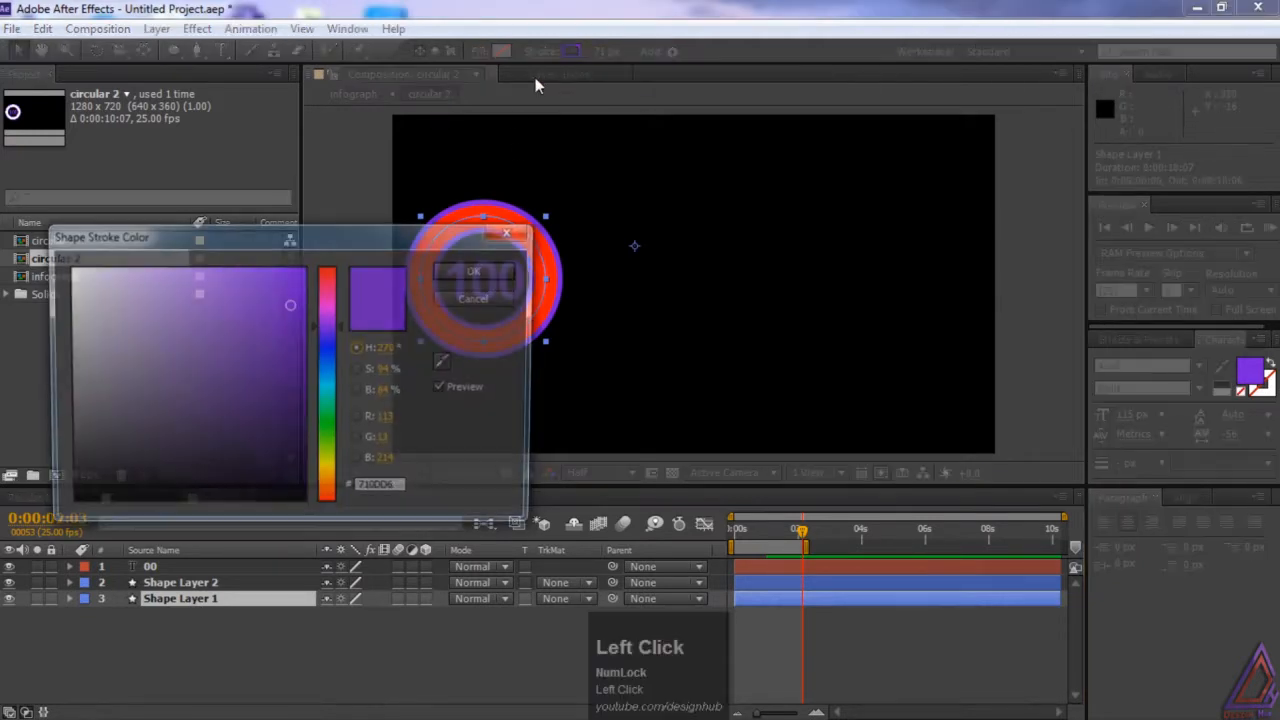
{"action": "left_click", "coordinate": [330, 413]}
{"action": "left_click", "coordinate": [466, 268]}
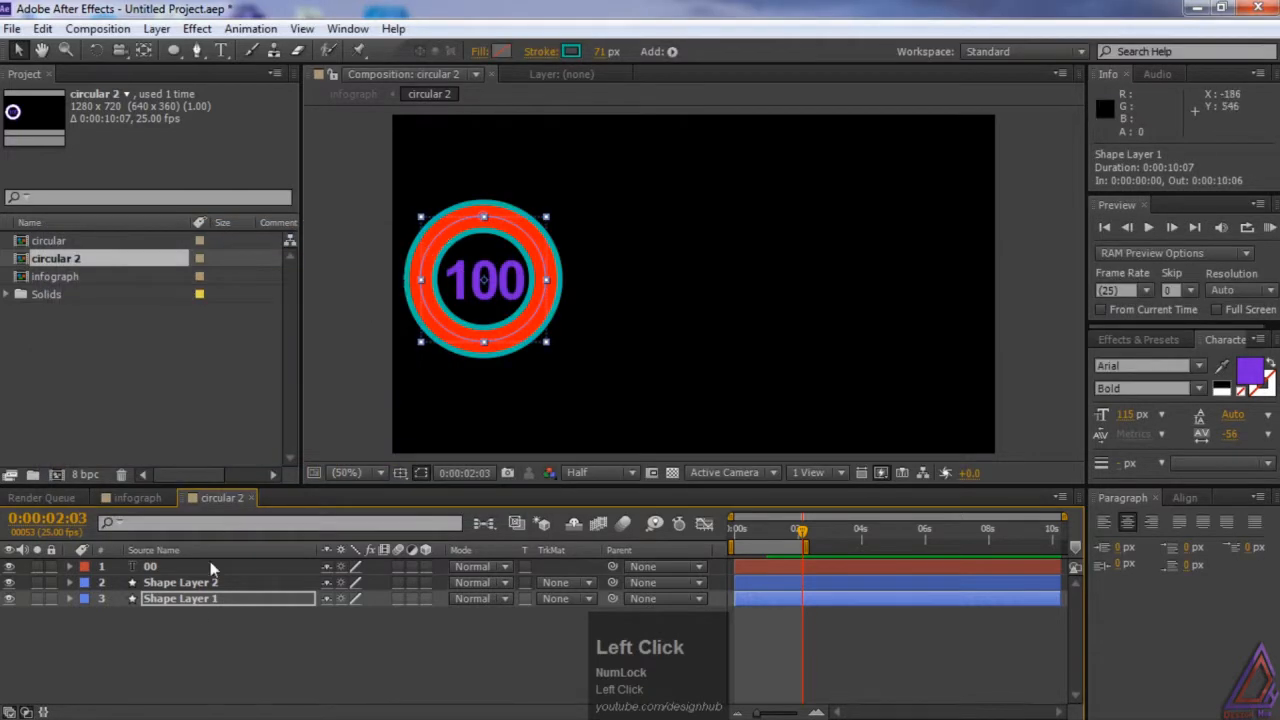
Recolour the 00 text in circular 2 with the teal sampled from the ring's outline
{"action": "left_click", "coordinate": [168, 567]}
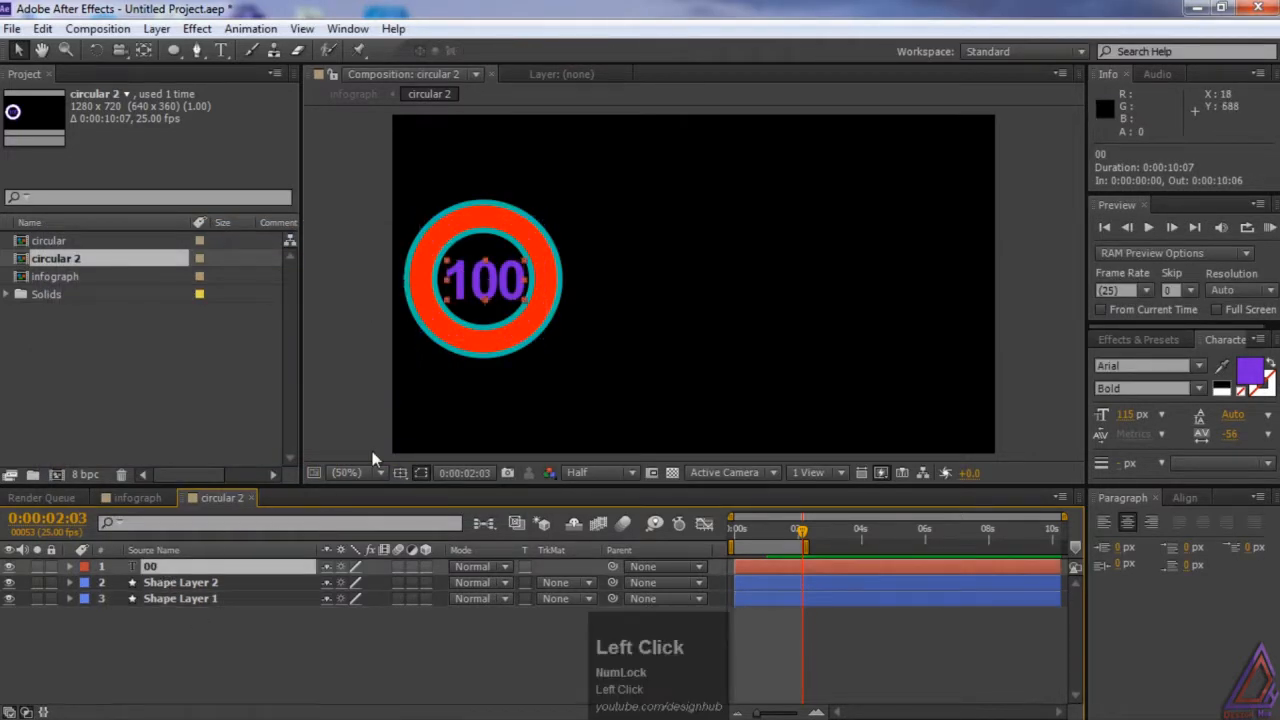
{"action": "left_click", "coordinate": [1222, 366]}
{"action": "left_click", "coordinate": [538, 270]}
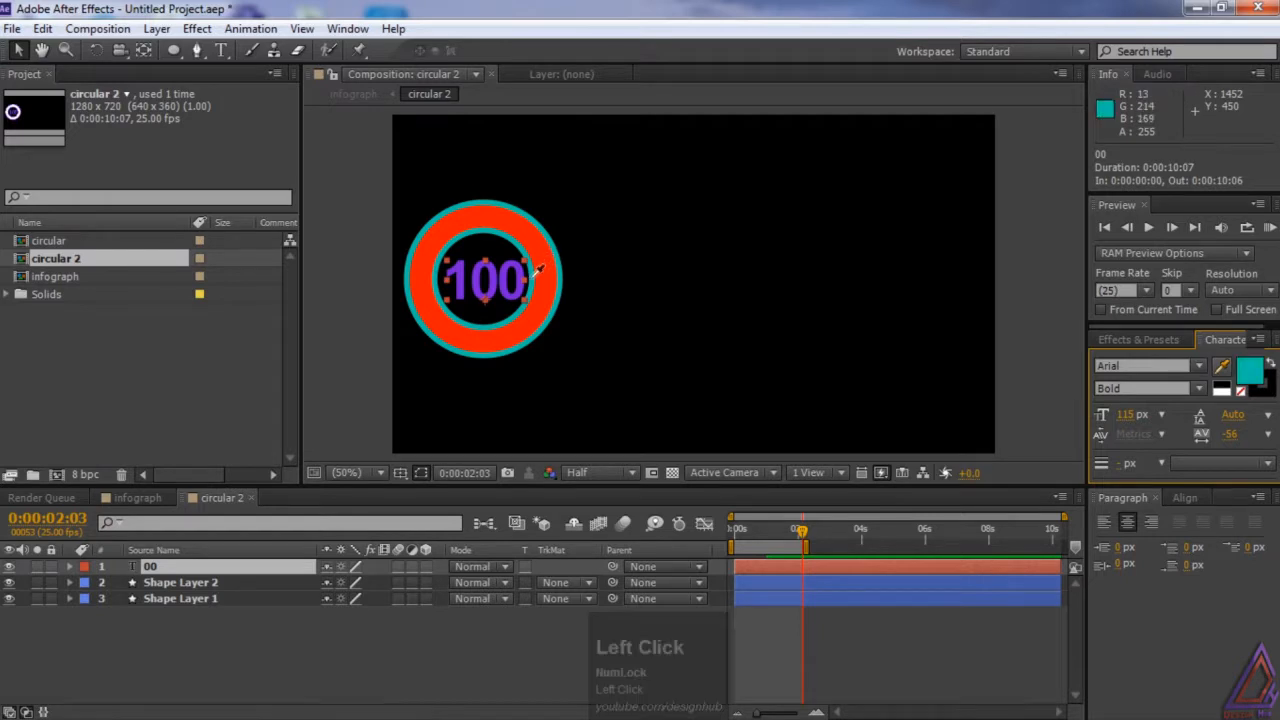
Retime Shape Layer 2's End keyframes in circular 2, moving the last to about 0:00:01:23 and the first to about 0:00:00:10
{"action": "left_click", "coordinate": [204, 582]}
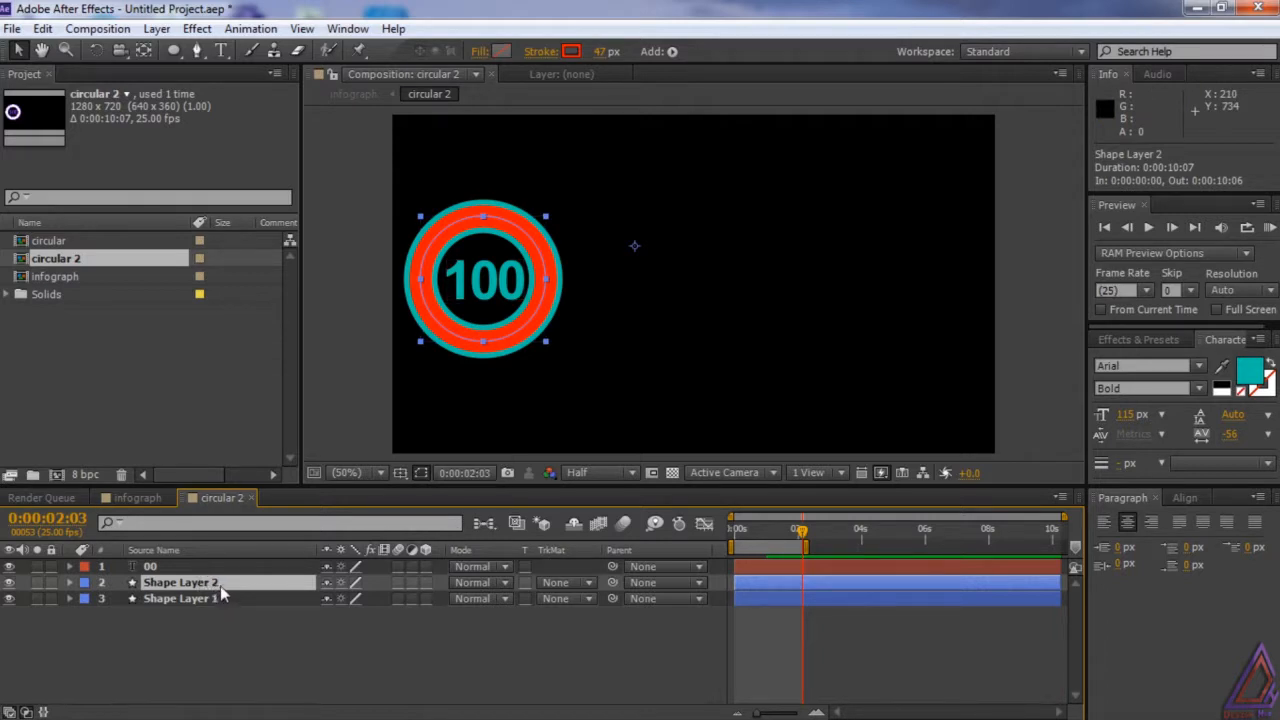
{"action": "key", "text": "e"}
{"action": "key", "text": "e"}
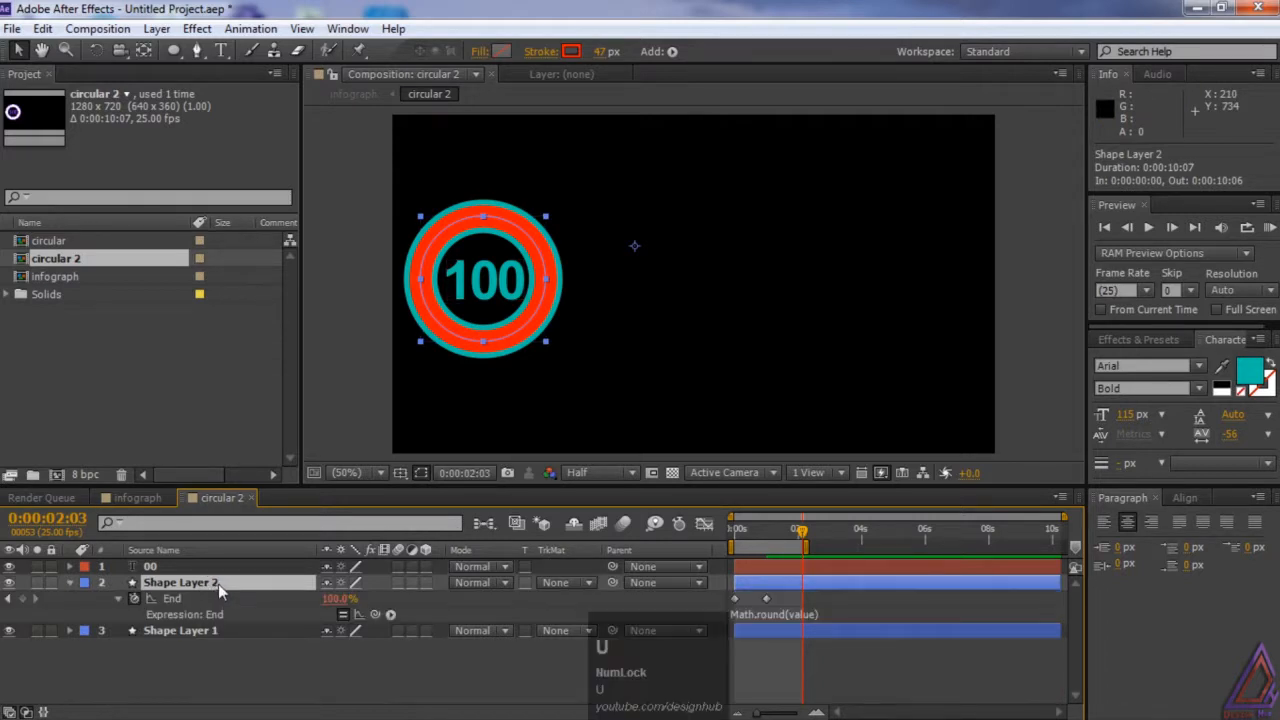
{"action": "left_click", "coordinate": [767, 599]}
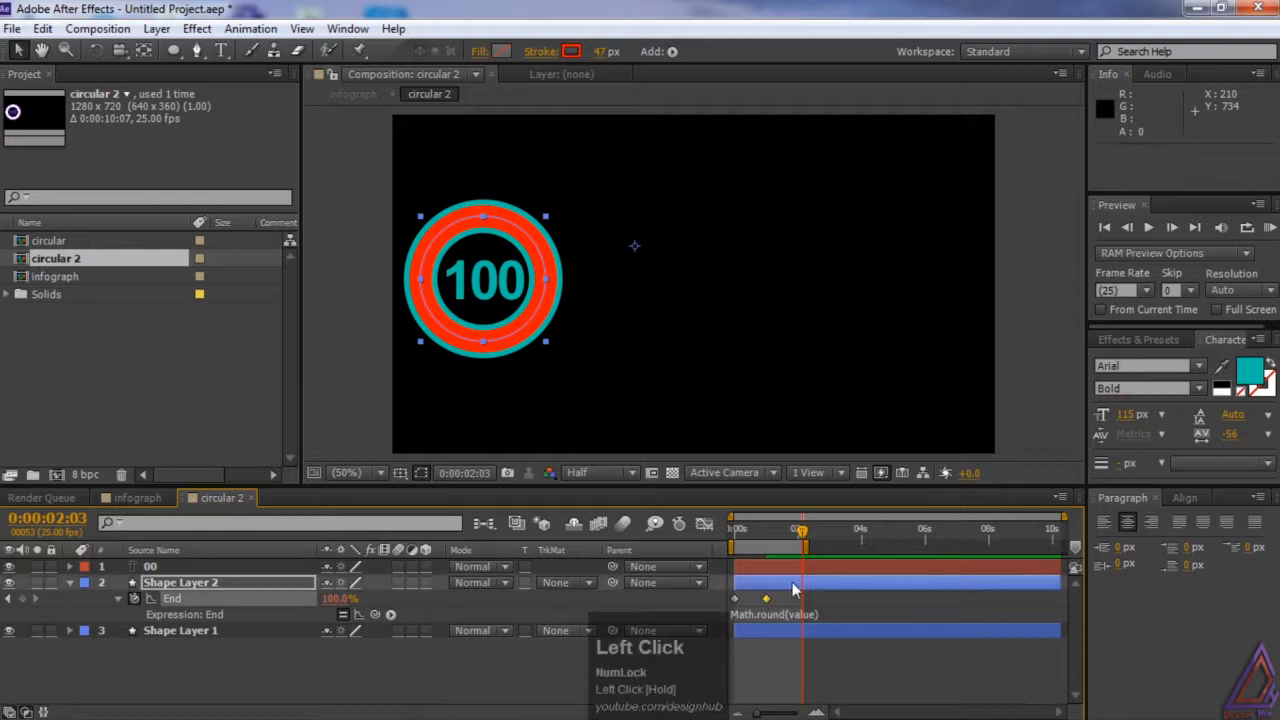
{"action": "left_click_drag", "start_coordinate": [767, 602], "coordinate": [795, 602]}
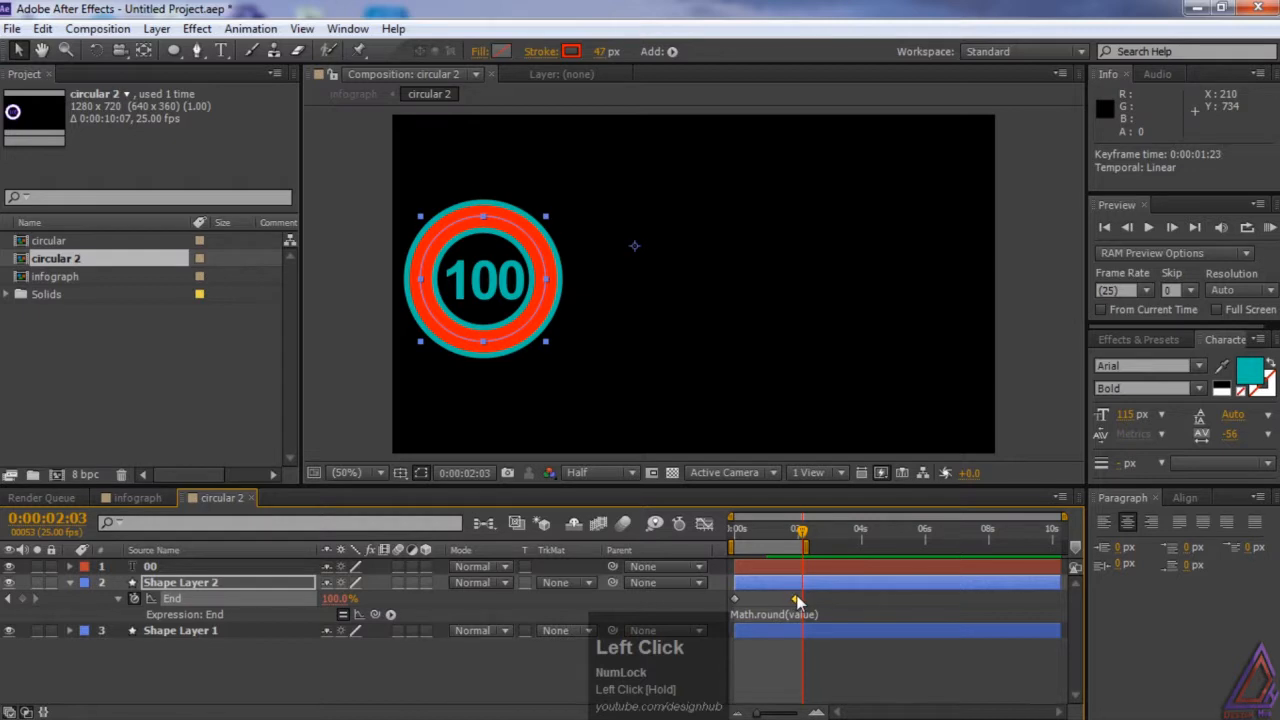
{"action": "left_click", "coordinate": [739, 599]}
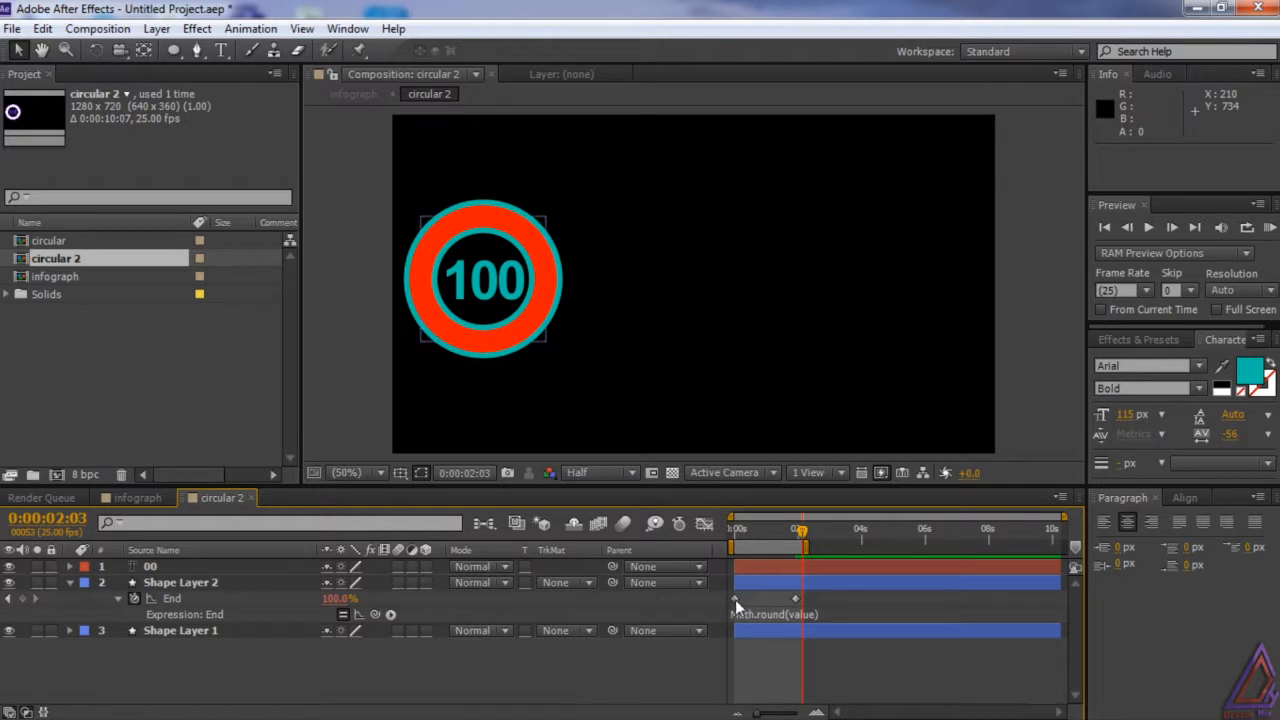
{"action": "left_click", "coordinate": [735, 599]}
{"action": "left_click_drag", "start_coordinate": [735, 599], "coordinate": [742, 602]}
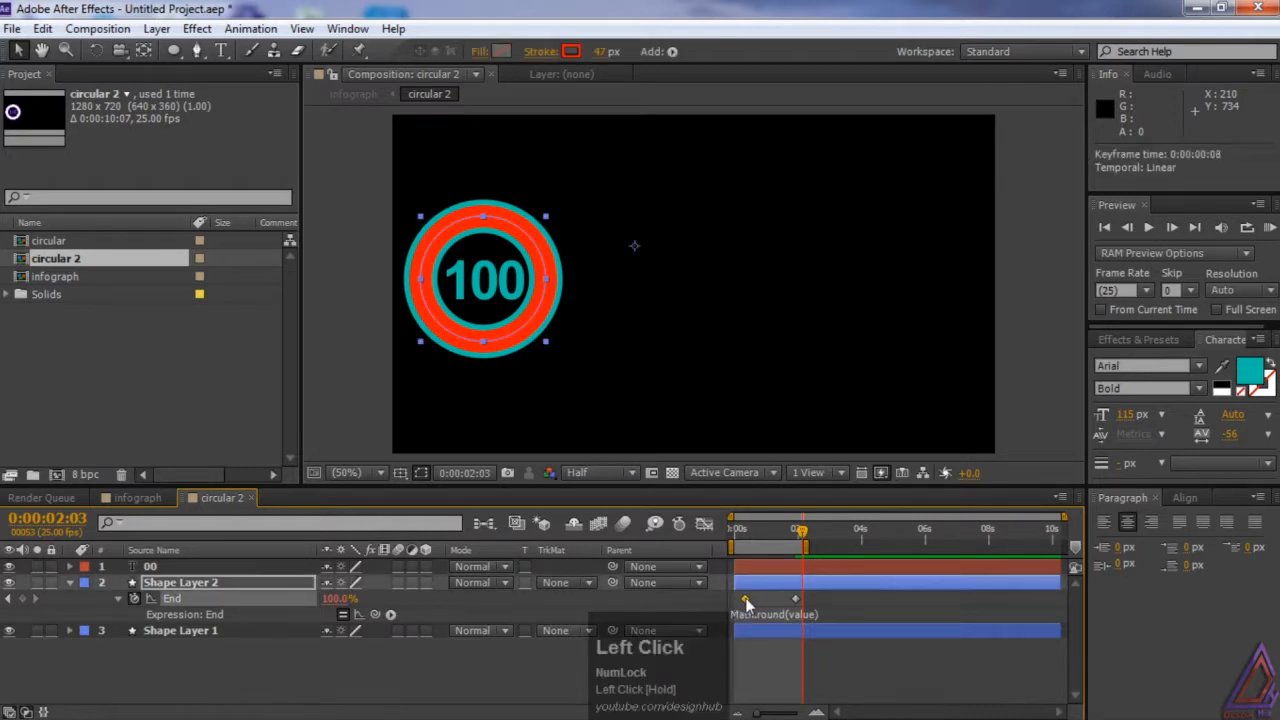
Move the circular 2 layer to the right side of the infograph composition, at position about 1550, 358, and preview the animation
{"action": "left_click", "coordinate": [140, 498]}
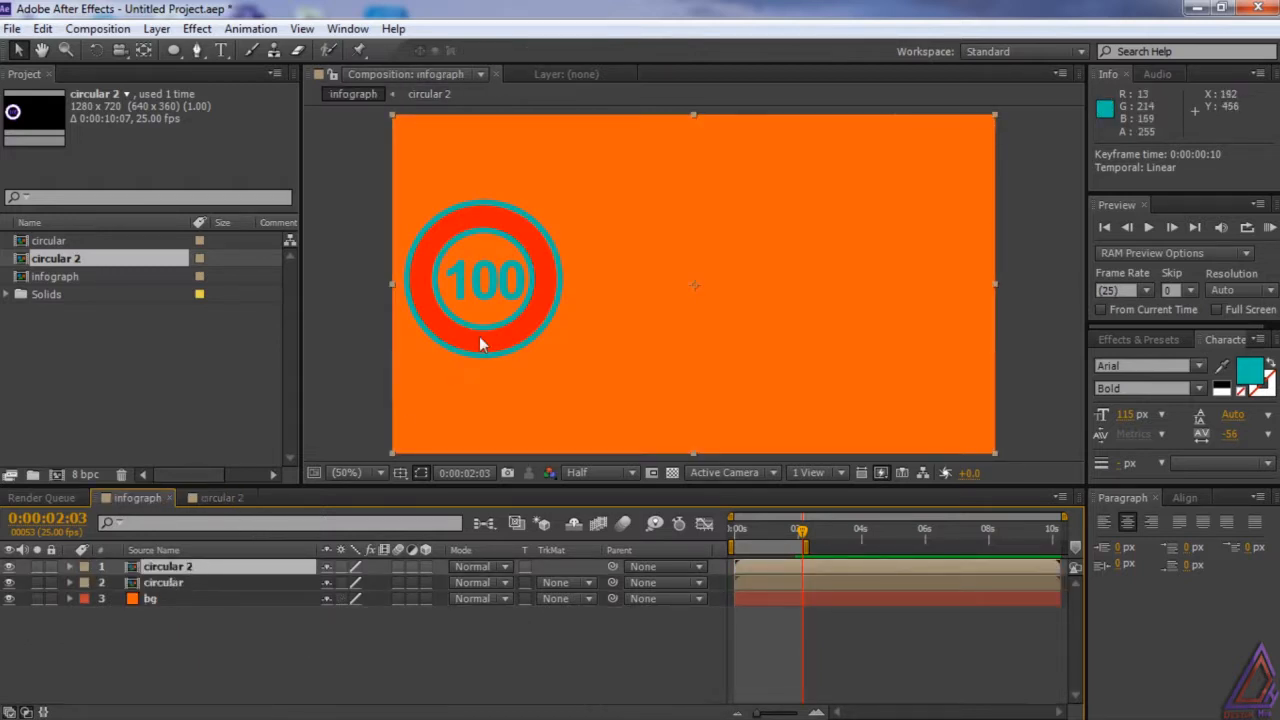
{"action": "left_click_drag", "start_coordinate": [521, 323], "coordinate": [938, 315]}
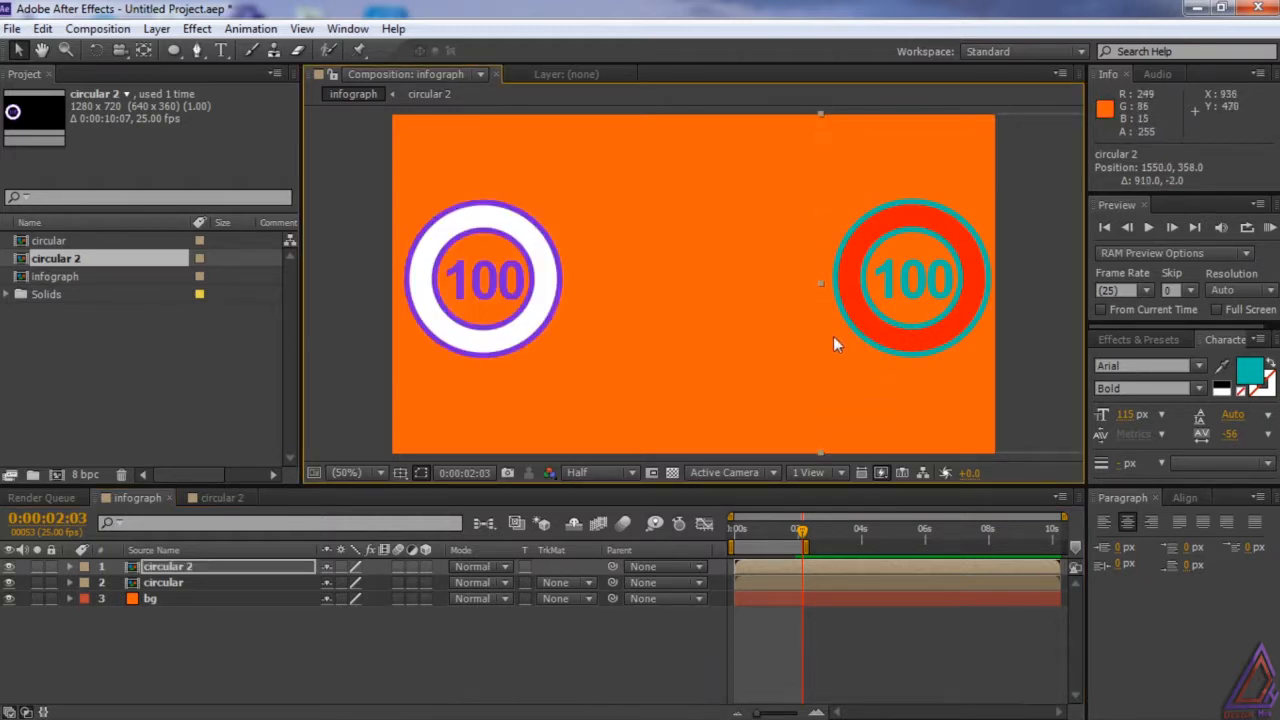
{"action": "key", "text": "KP_0"}
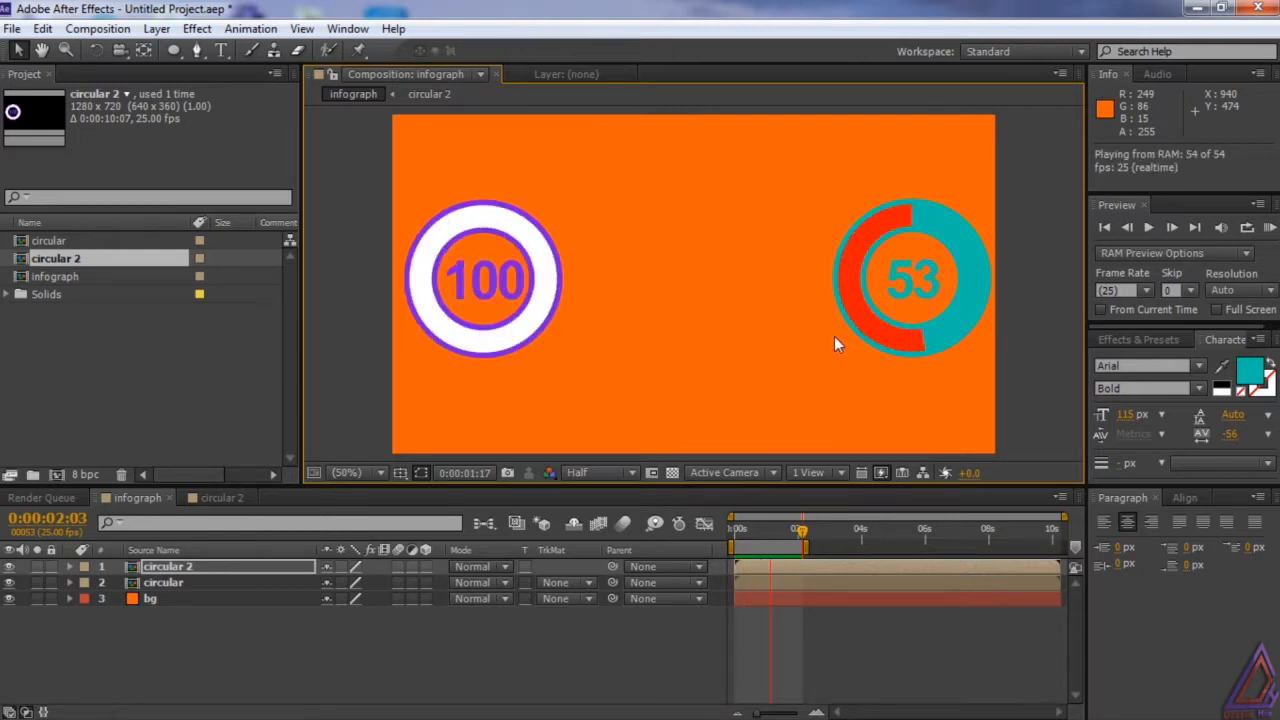
{"action": "key", "text": "space"}
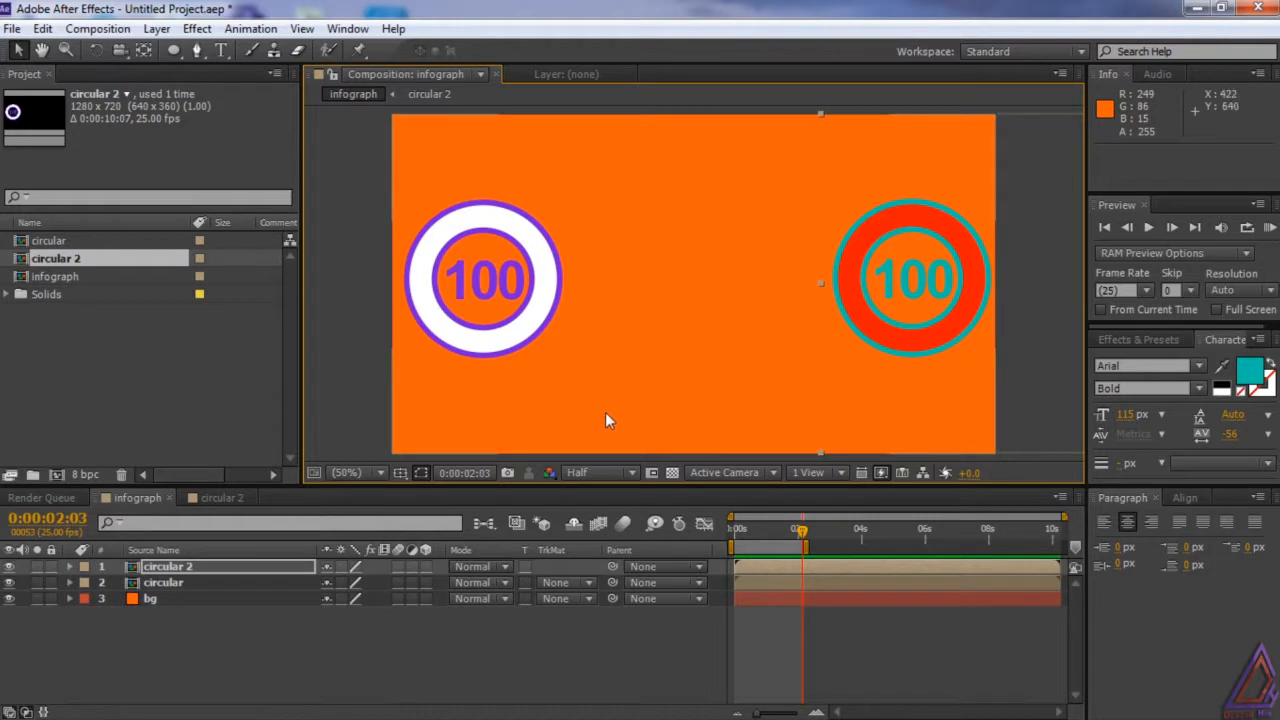
{"action": "left_click", "coordinate": [183, 650]}
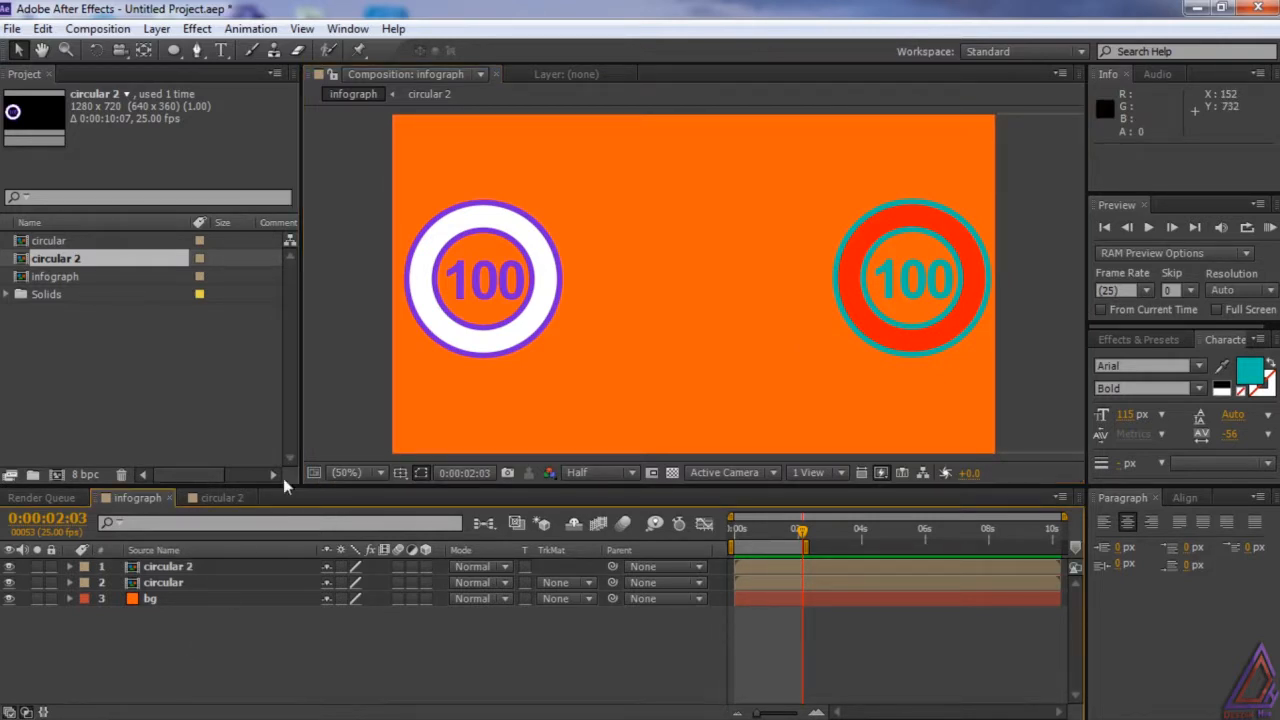
Add a new shape layer to infograph and draw a straight vertical line between the rings, near the white one, with the Pen tool
{"action": "left_click", "coordinate": [158, 29]}
{"action": "mouse_move", "coordinate": [443, 46]}
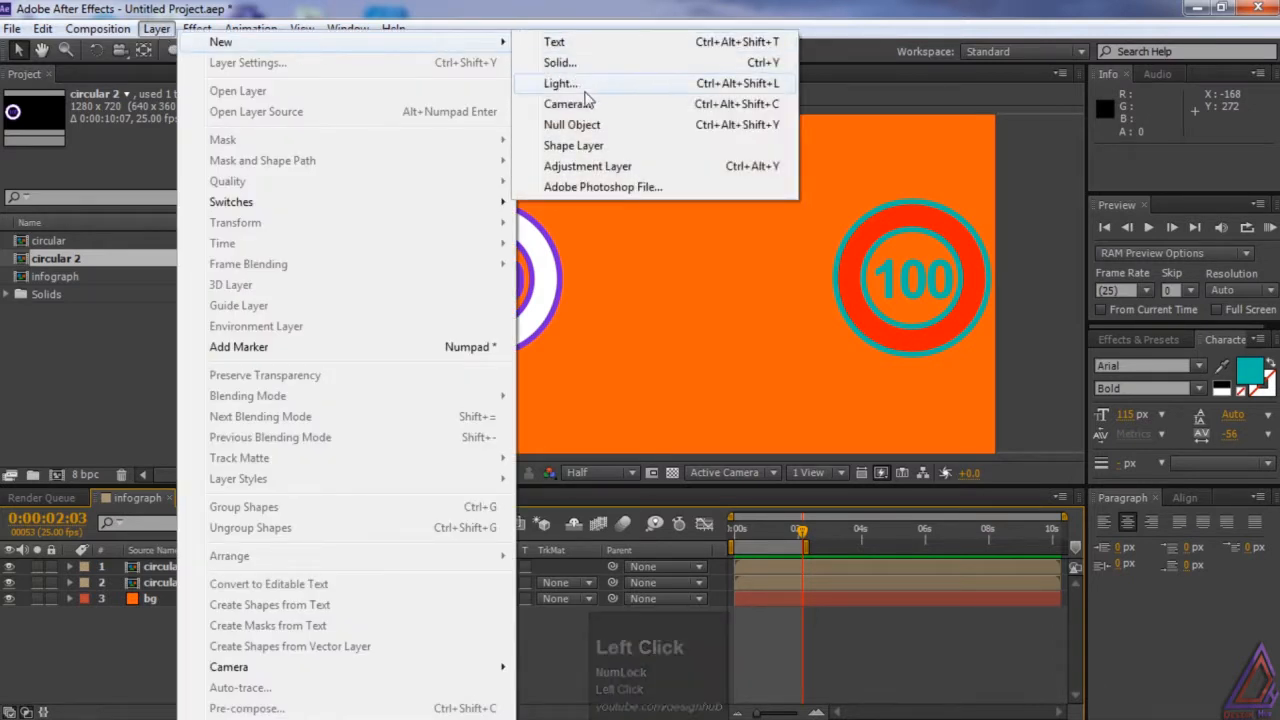
{"action": "left_click", "coordinate": [592, 145]}
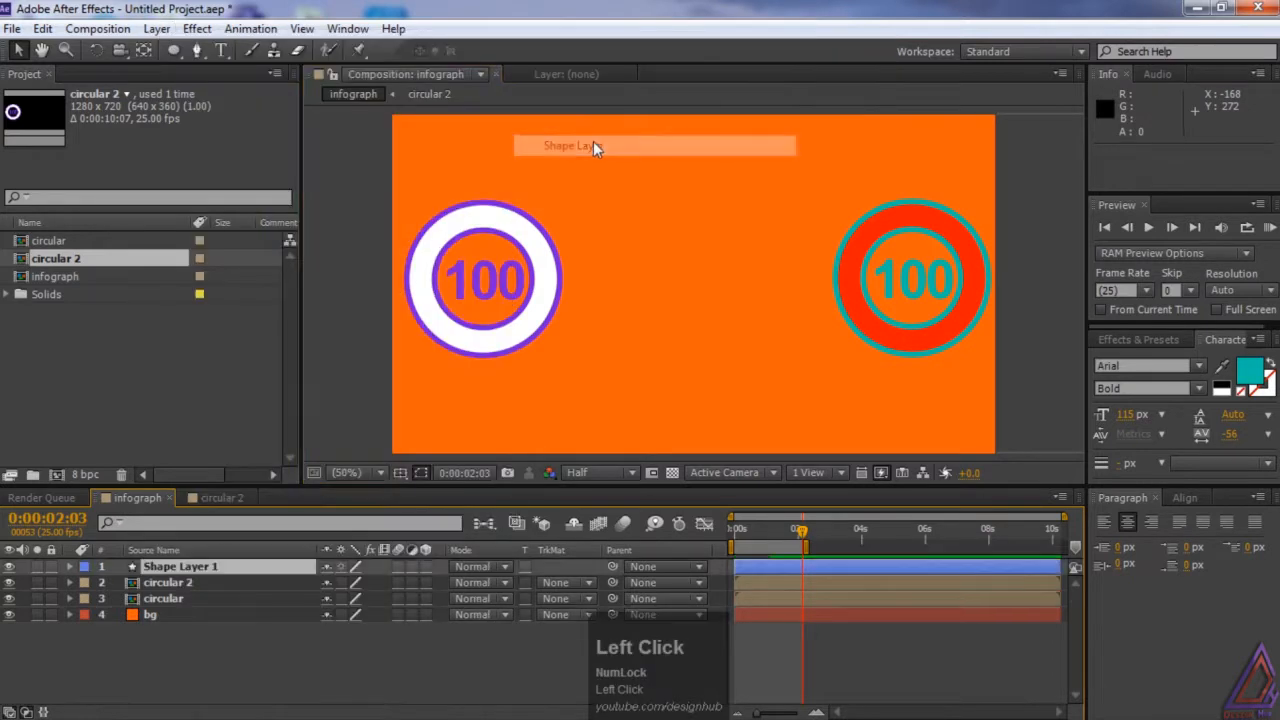
{"action": "left_click", "coordinate": [197, 51]}
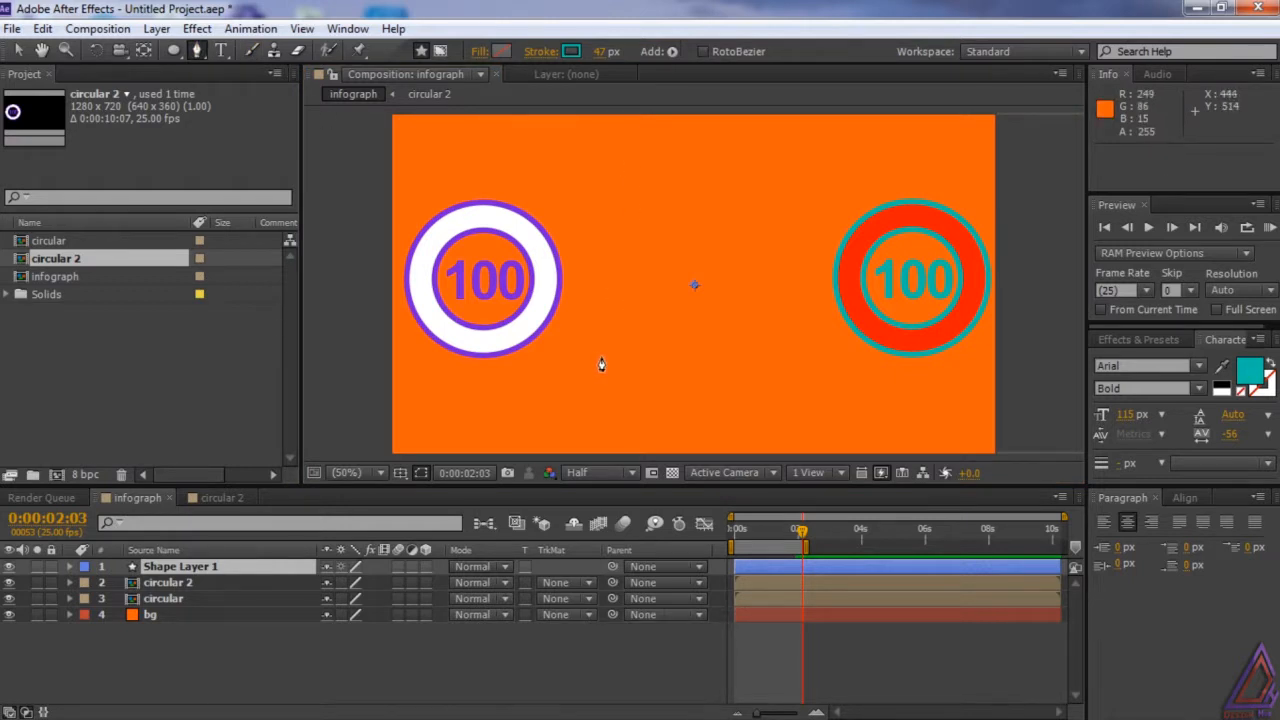
{"action": "left_click", "coordinate": [601, 358]}
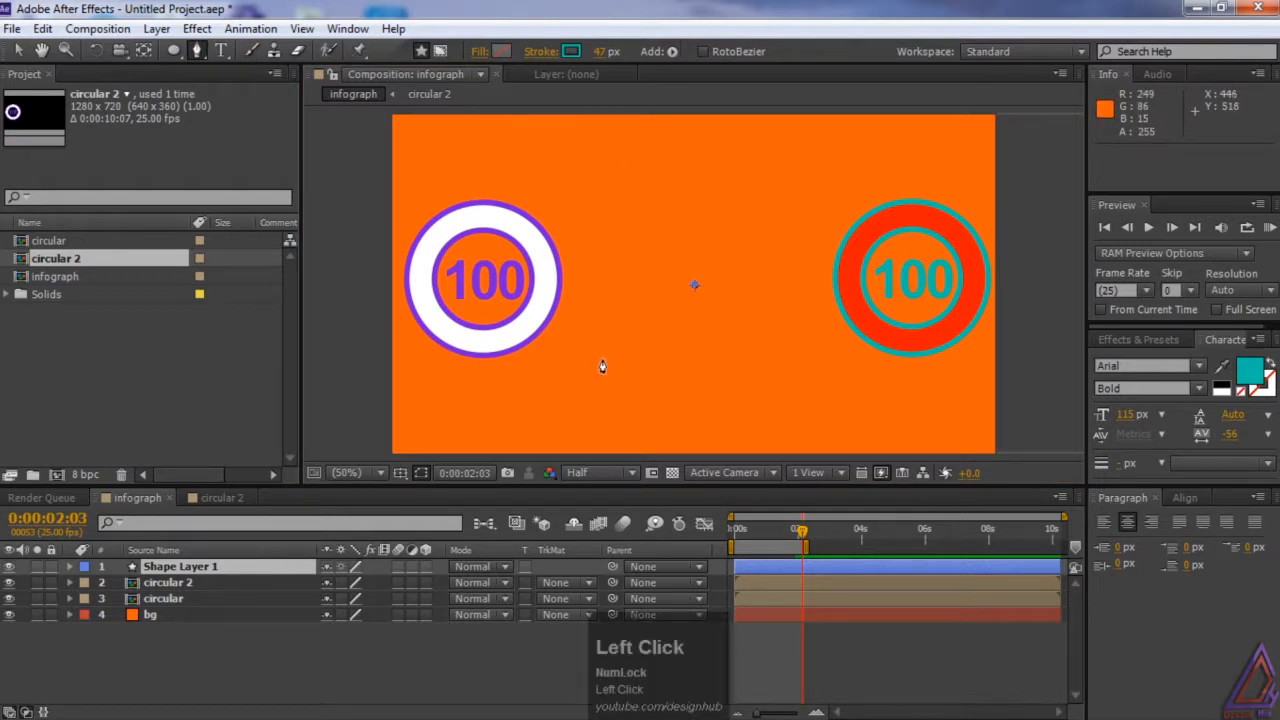
{"action": "left_click", "coordinate": [597, 178], "text": "shift"}
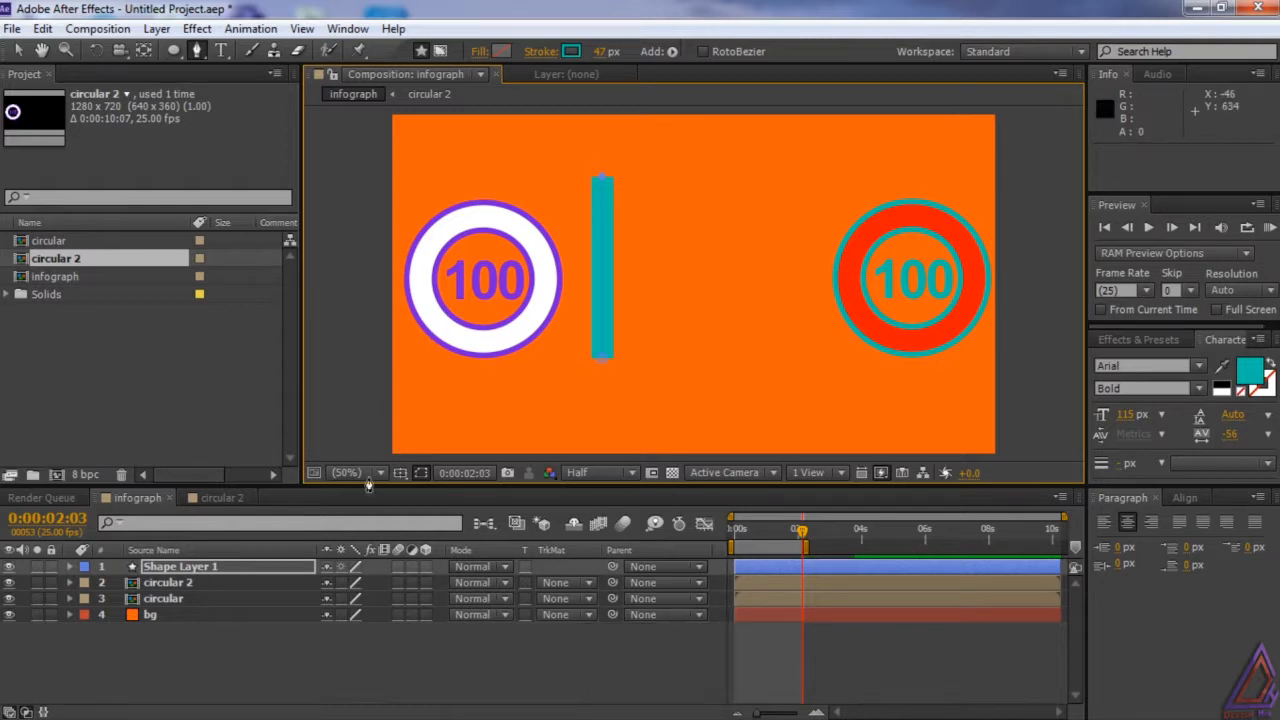
Set the stroke width of the vertical bar on Shape Layer 1 to 52 px and its fill to None
{"action": "left_click", "coordinate": [202, 568]}
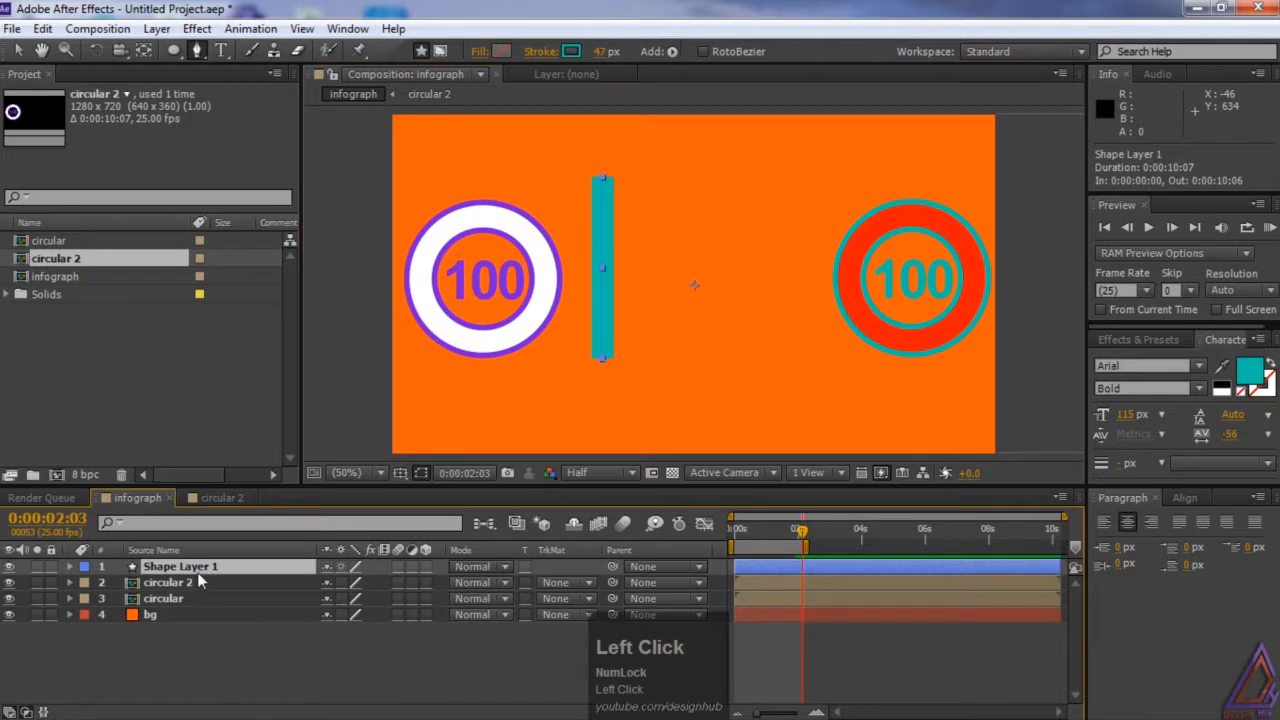
{"action": "left_click", "coordinate": [603, 53]}
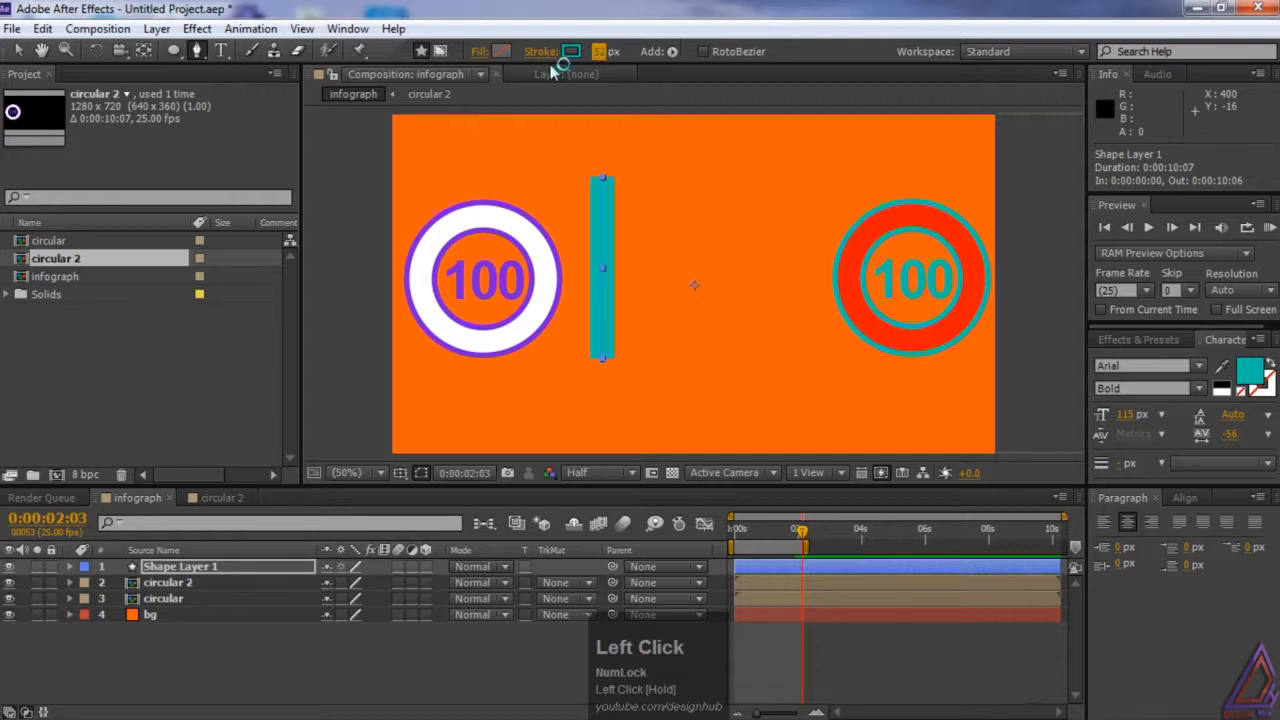
{"action": "left_click", "coordinate": [481, 53]}
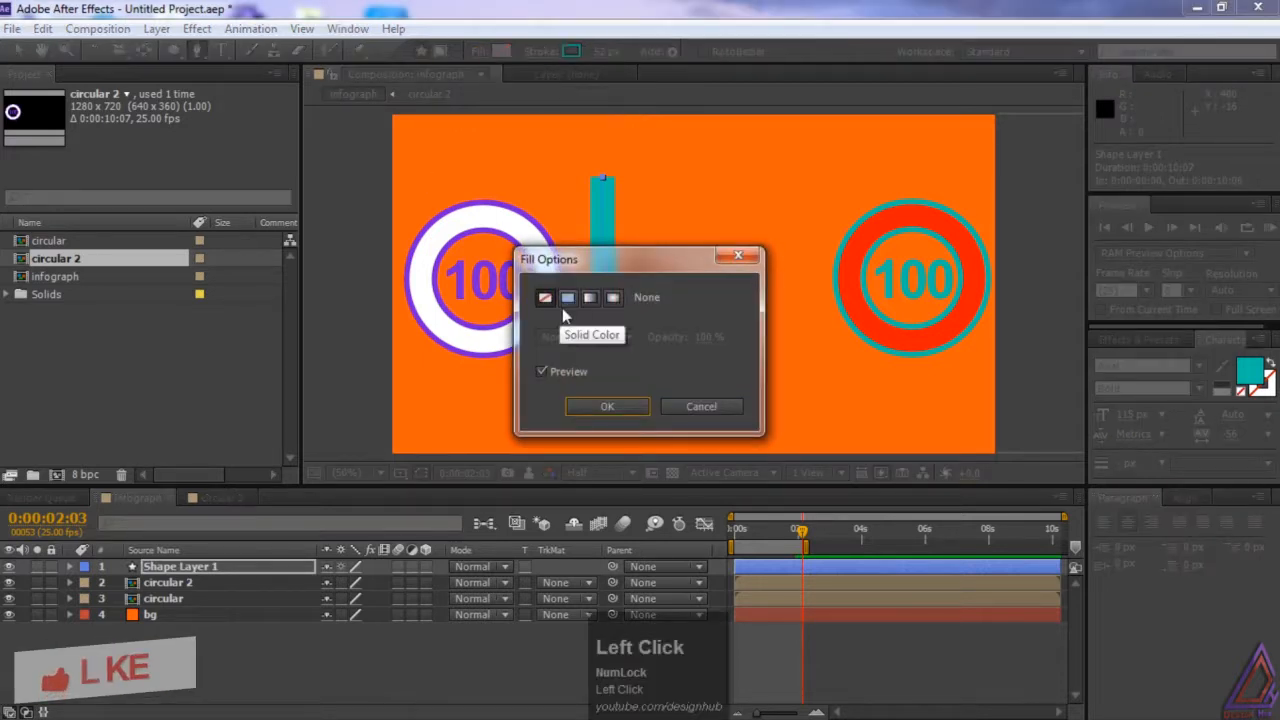
{"action": "left_click", "coordinate": [595, 408]}
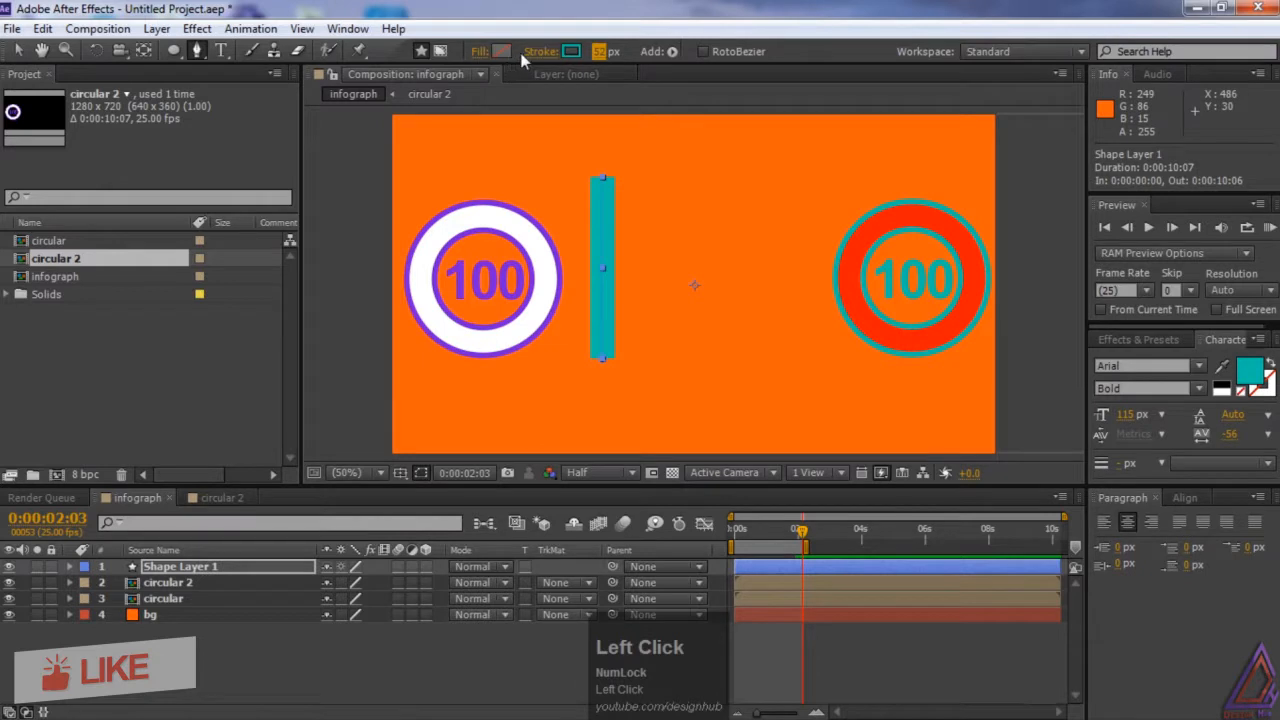
Change the stroke colour of Shape Layer 1 to blue and widen the stroke to about 79 px
{"action": "left_click", "coordinate": [571, 51]}
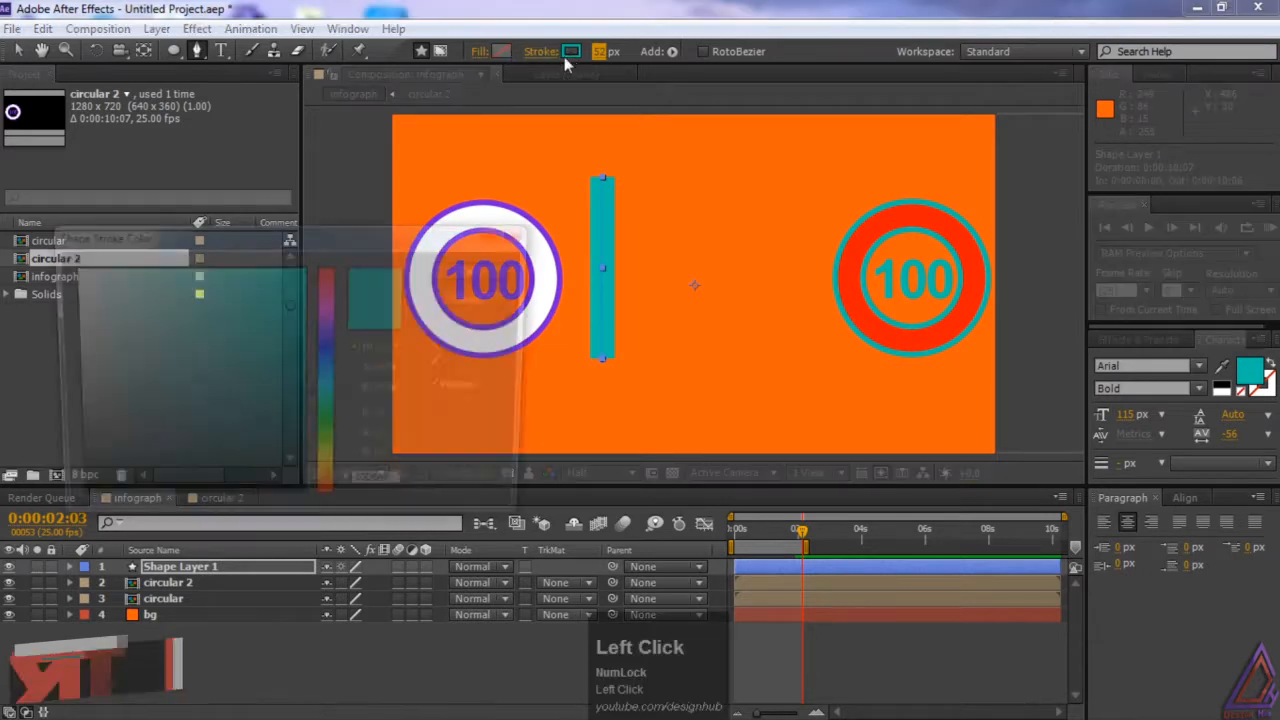
{"action": "left_click", "coordinate": [330, 346]}
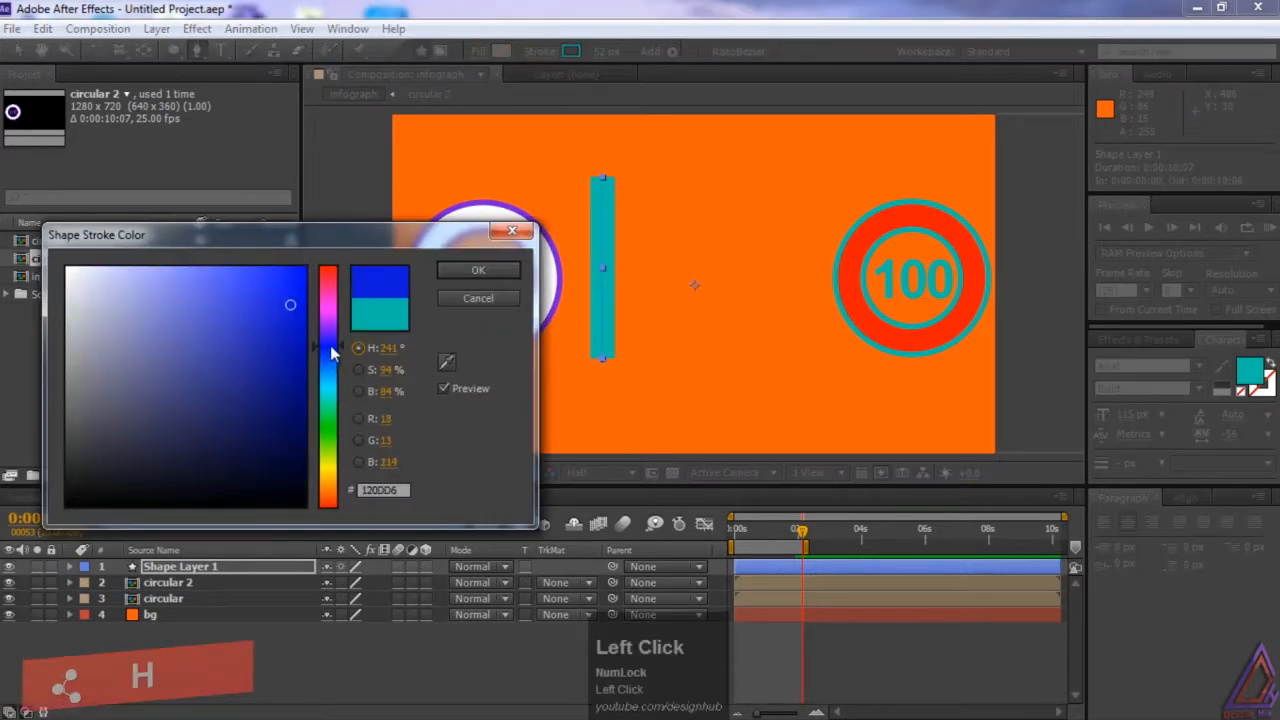
{"action": "left_click", "coordinate": [475, 272]}
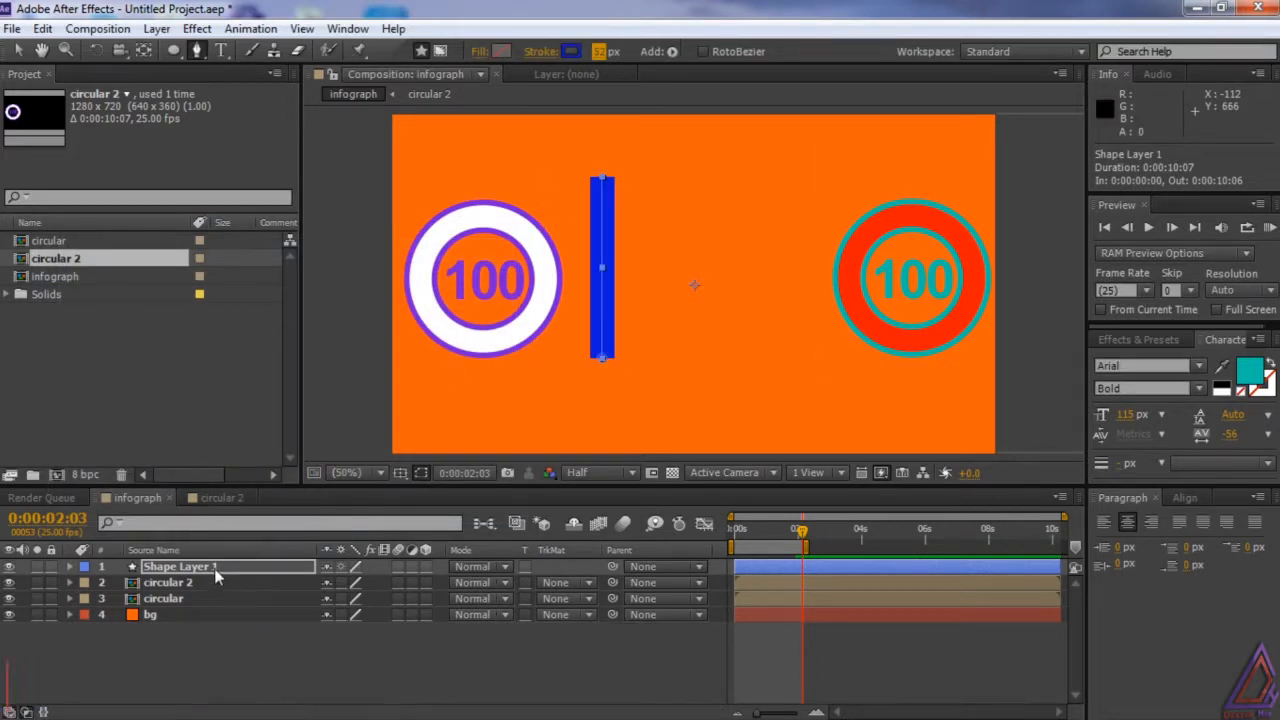
{"action": "left_click", "coordinate": [600, 51]}
{"action": "left_click_drag", "start_coordinate": [600, 51], "coordinate": [623, 48]}
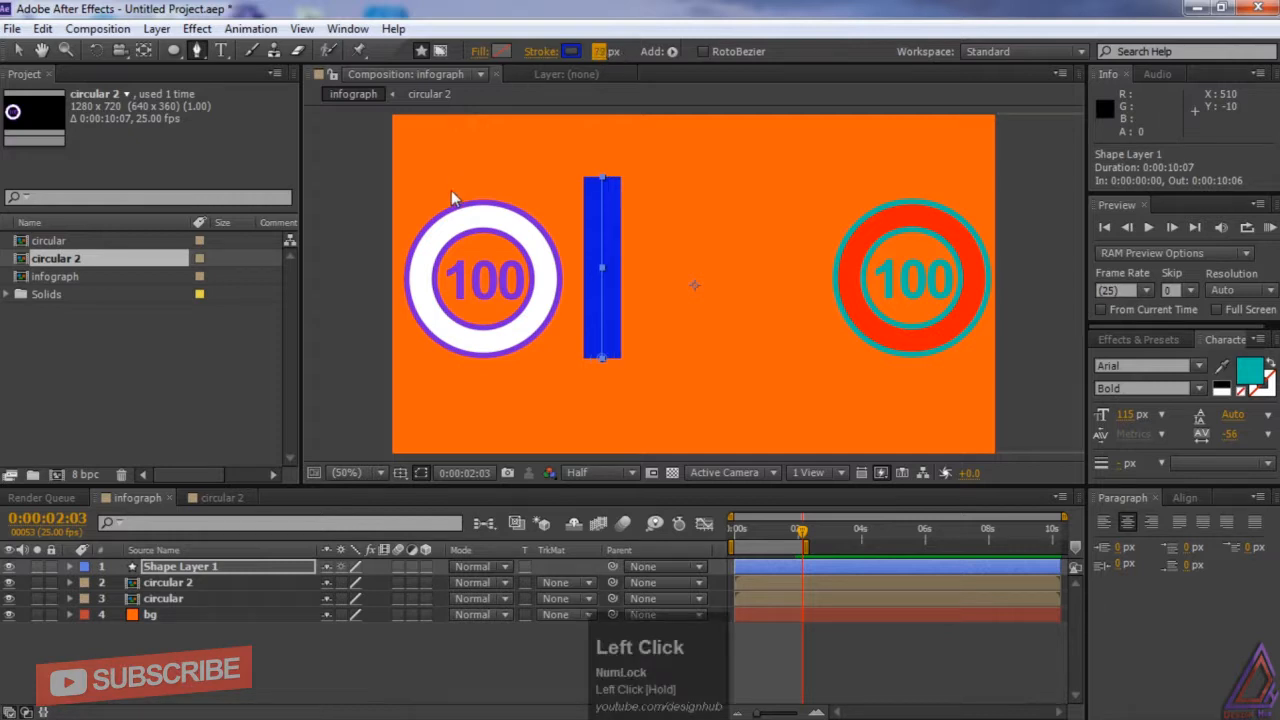
Duplicate Shape Layer 1 and change the duplicate's stroke colour to green
{"action": "left_click", "coordinate": [216, 566]}
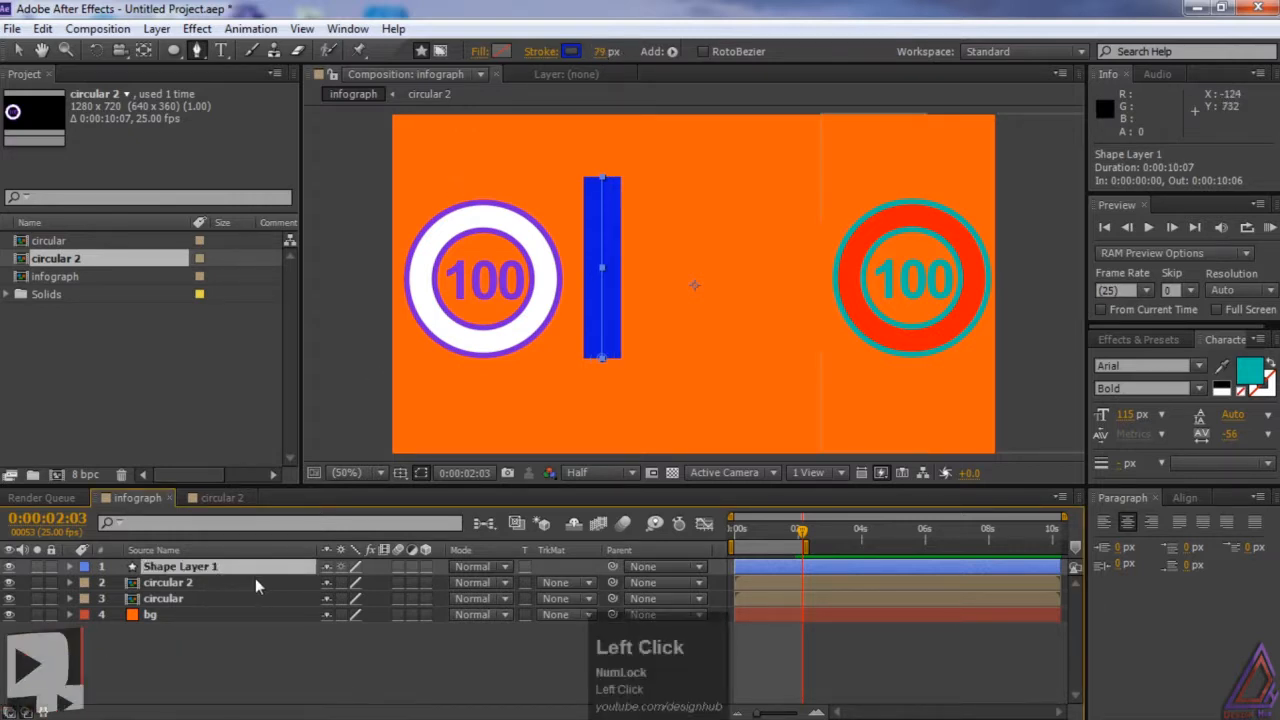
{"action": "key", "text": "ctrl+d"}
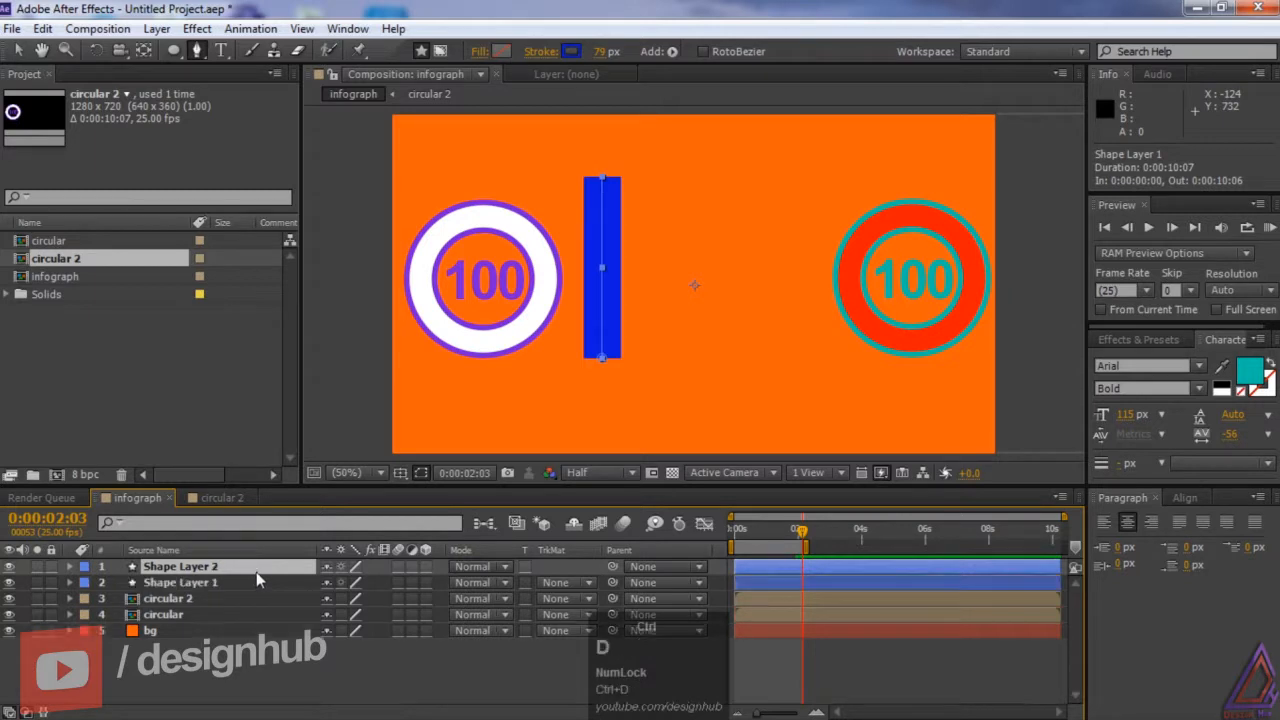
{"action": "left_click", "coordinate": [571, 52]}
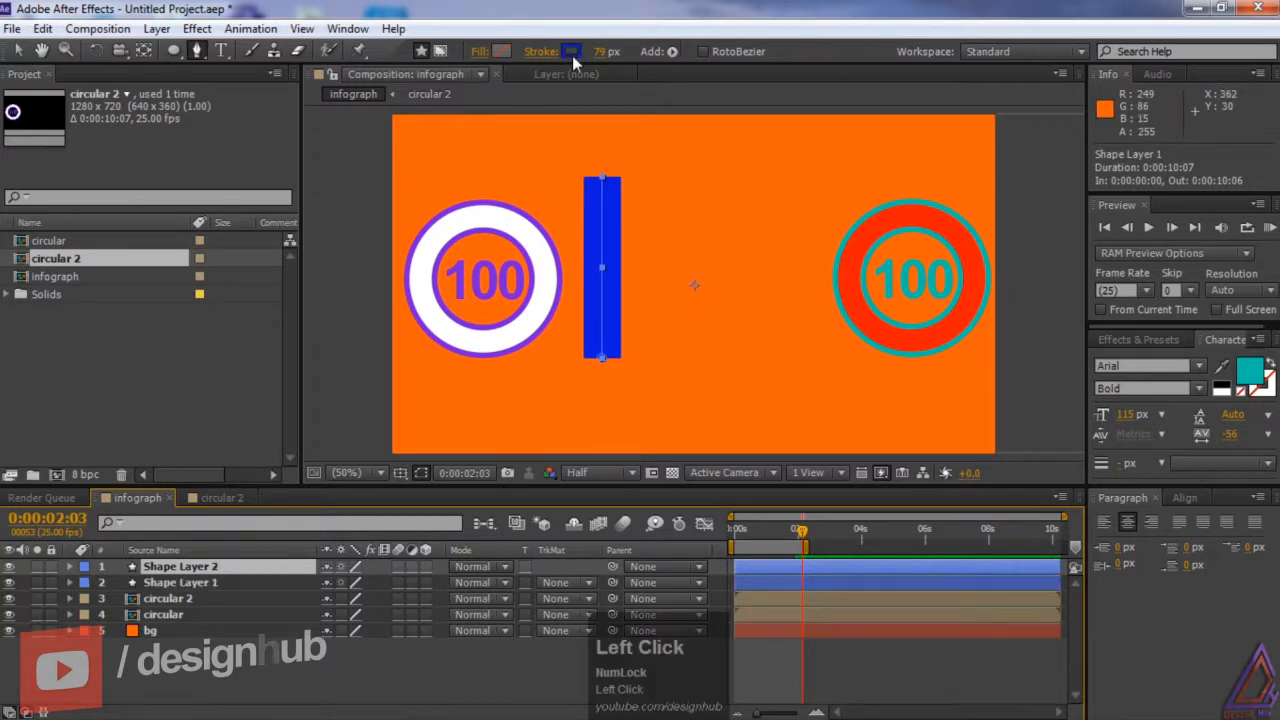
{"action": "left_click_drag", "start_coordinate": [330, 390], "coordinate": [330, 423]}
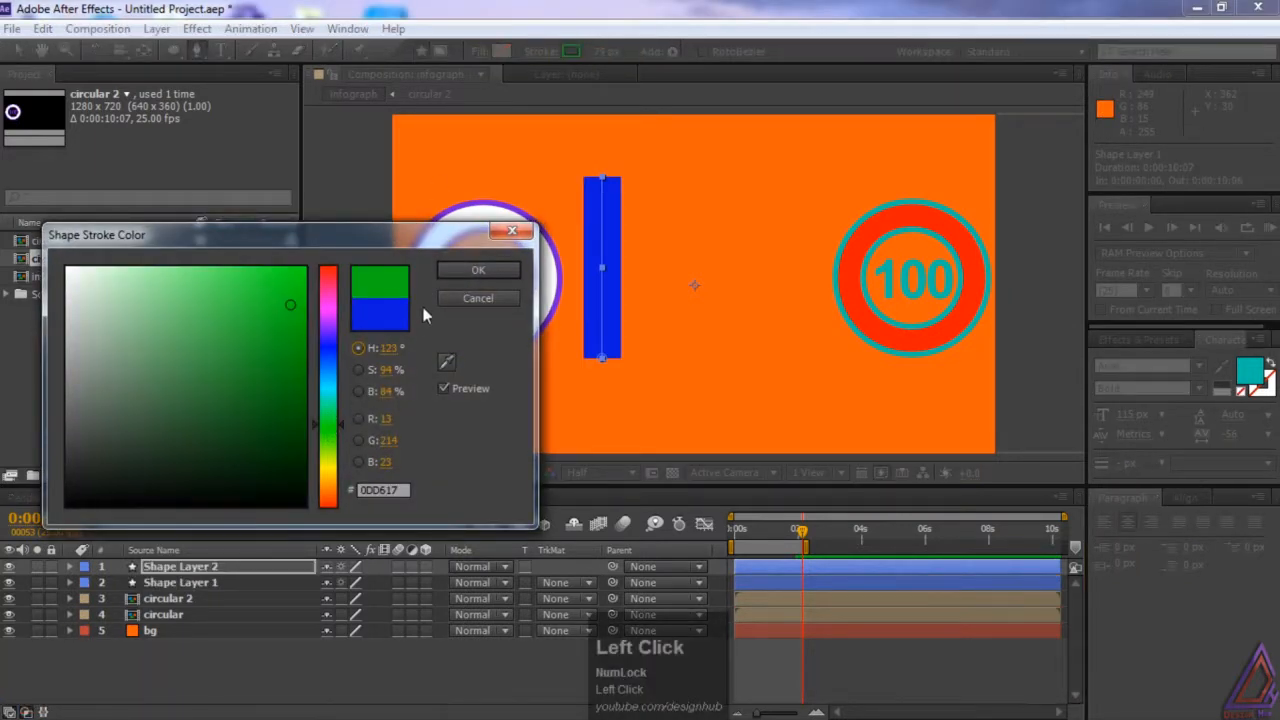
{"action": "left_click", "coordinate": [478, 270]}
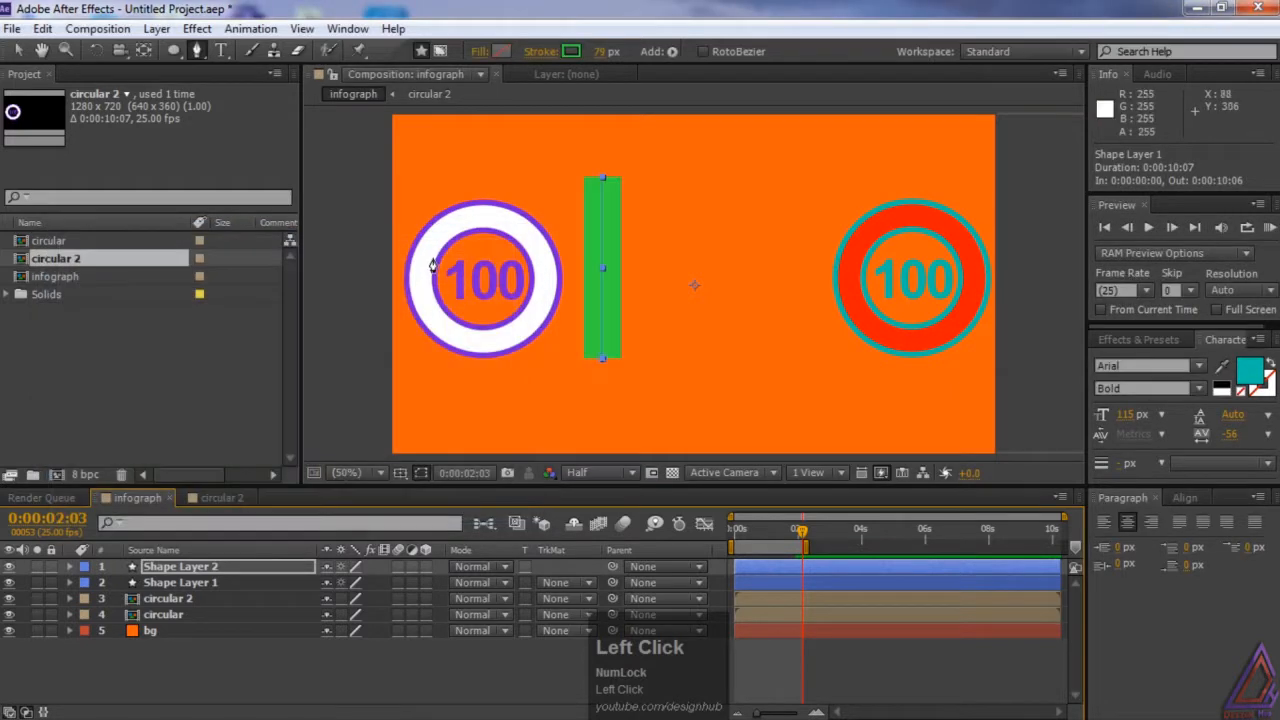
Narrow the green bar's stroke on Shape Layer 2 to 65 px so the blue bar frames it
{"action": "left_click", "coordinate": [601, 52]}
{"action": "type", "text": "70"}
{"action": "key", "text": "Return"}
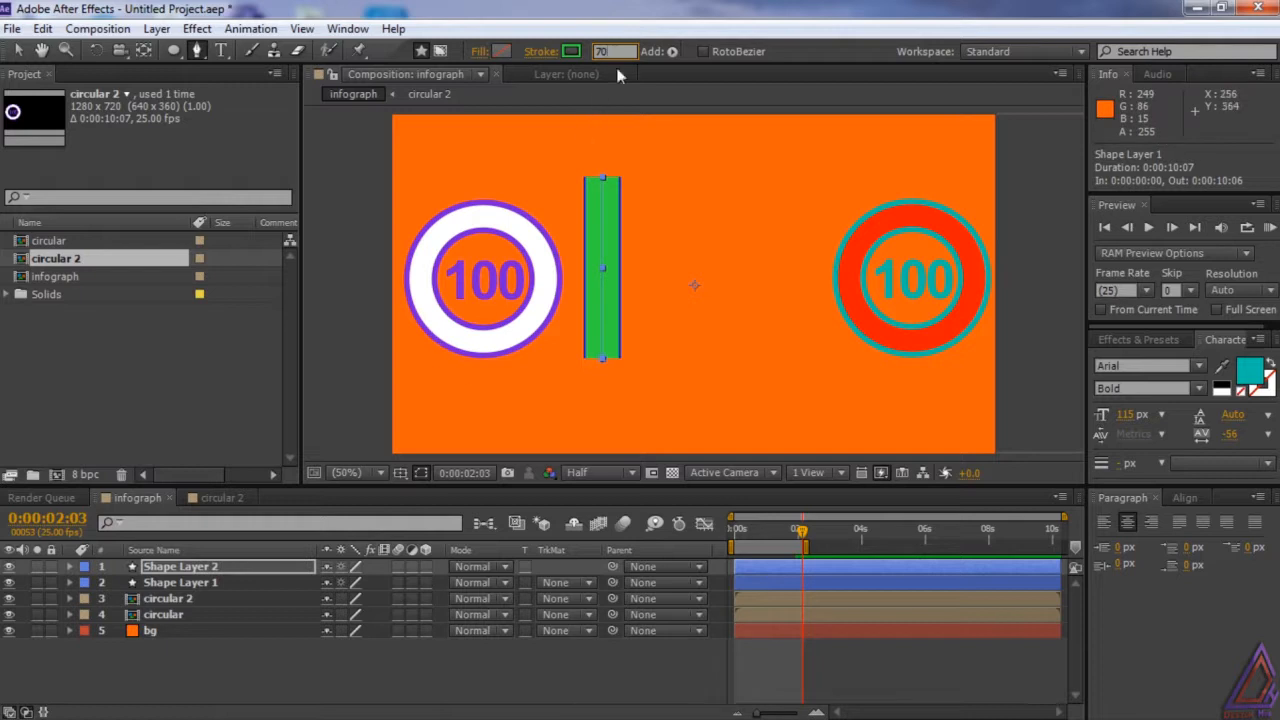
{"action": "left_click", "coordinate": [607, 53]}
{"action": "type", "text": "65"}
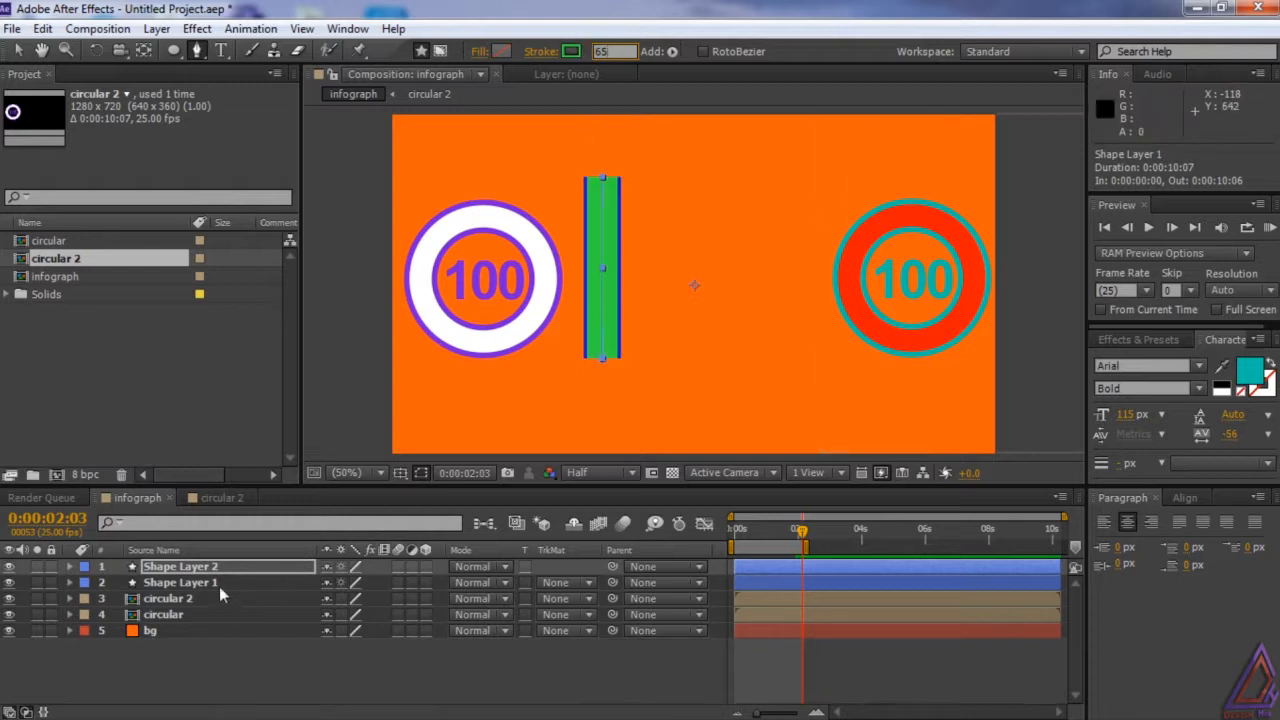
{"action": "left_click", "coordinate": [190, 583]}
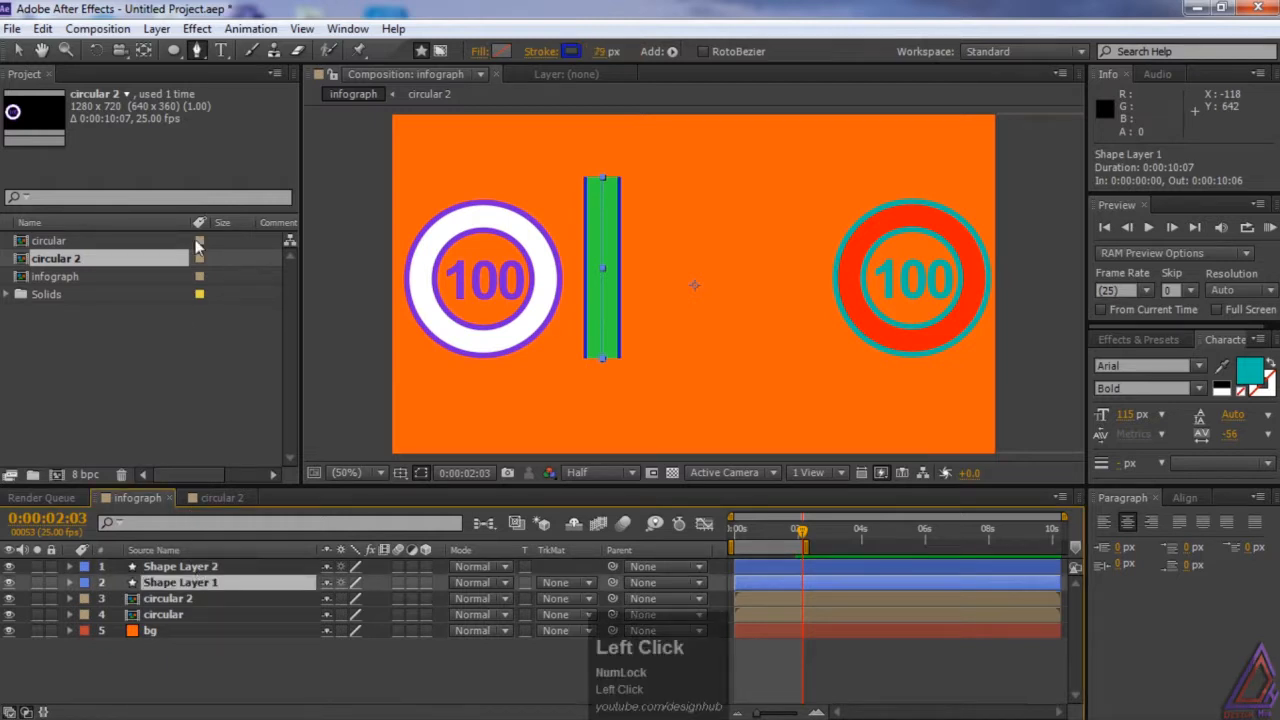
{"action": "left_click", "coordinate": [18, 50]}
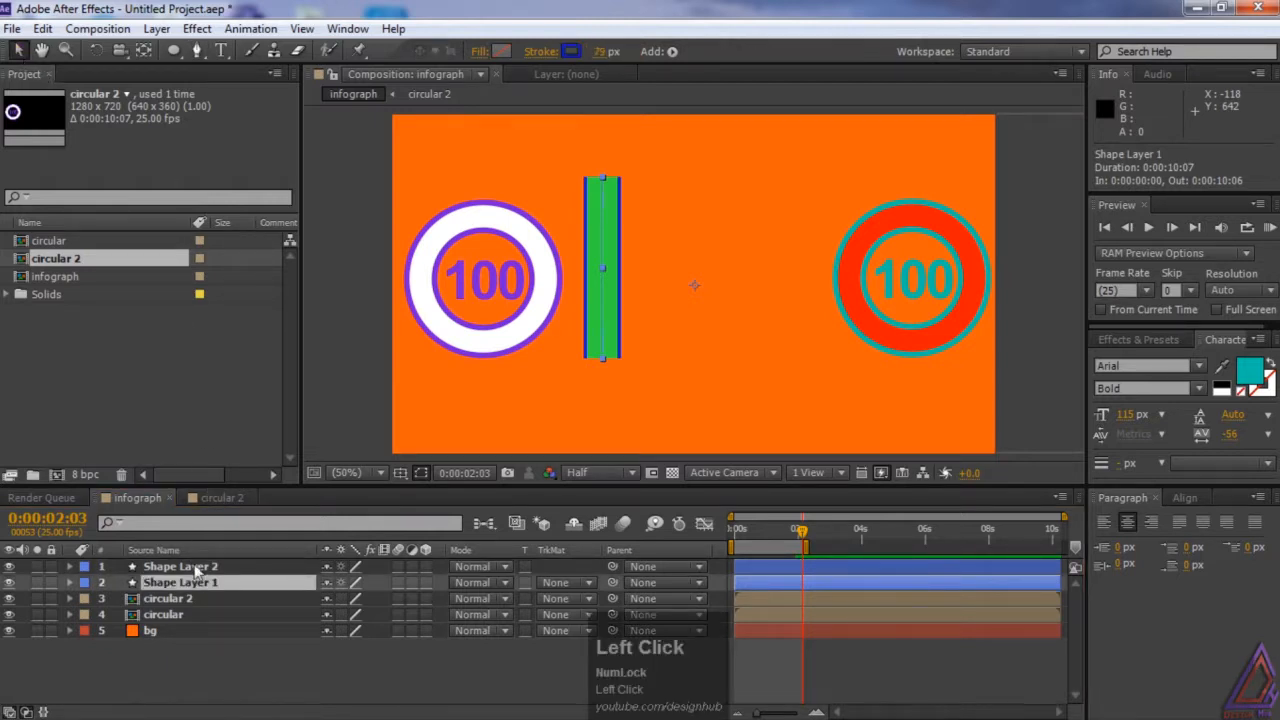
Add a new text layer reading 00 to the infograph composition
{"action": "left_click", "coordinate": [205, 666]}
{"action": "right_click", "coordinate": [207, 668]}
{"action": "mouse_move", "coordinate": [319, 474]}
{"action": "left_click", "coordinate": [130, 494]}
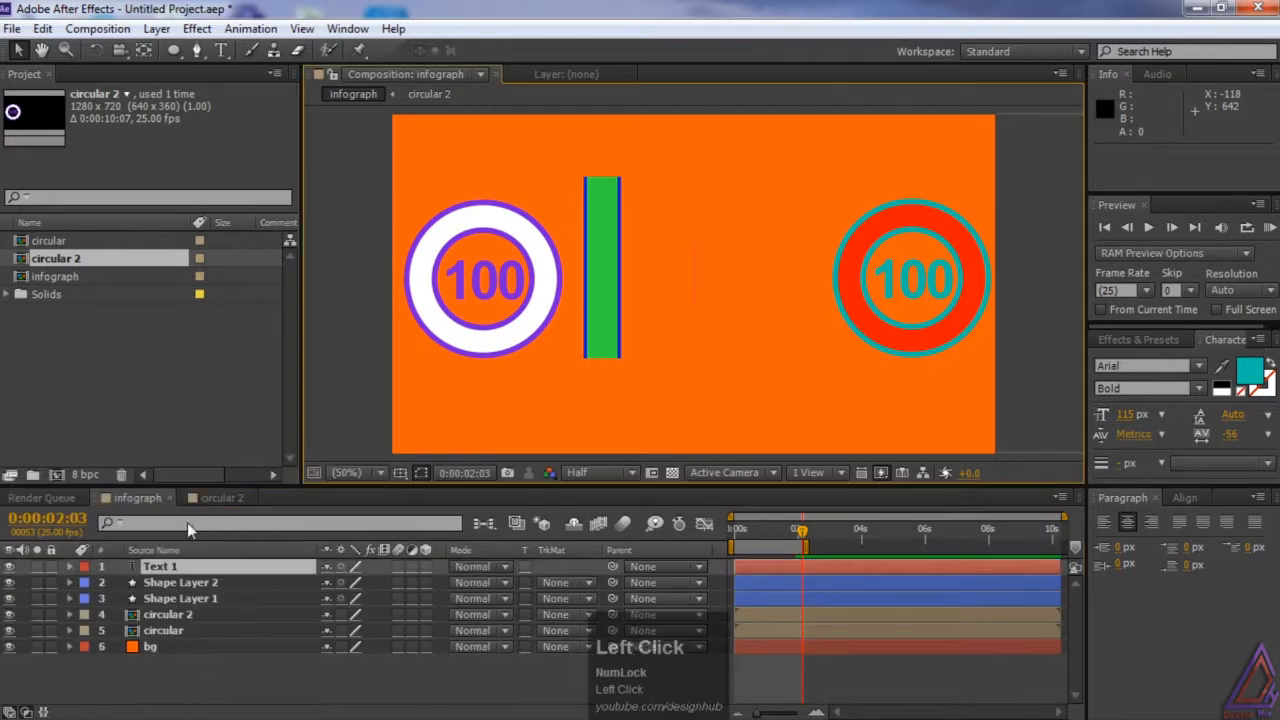
{"action": "left_click", "coordinate": [186, 566]}
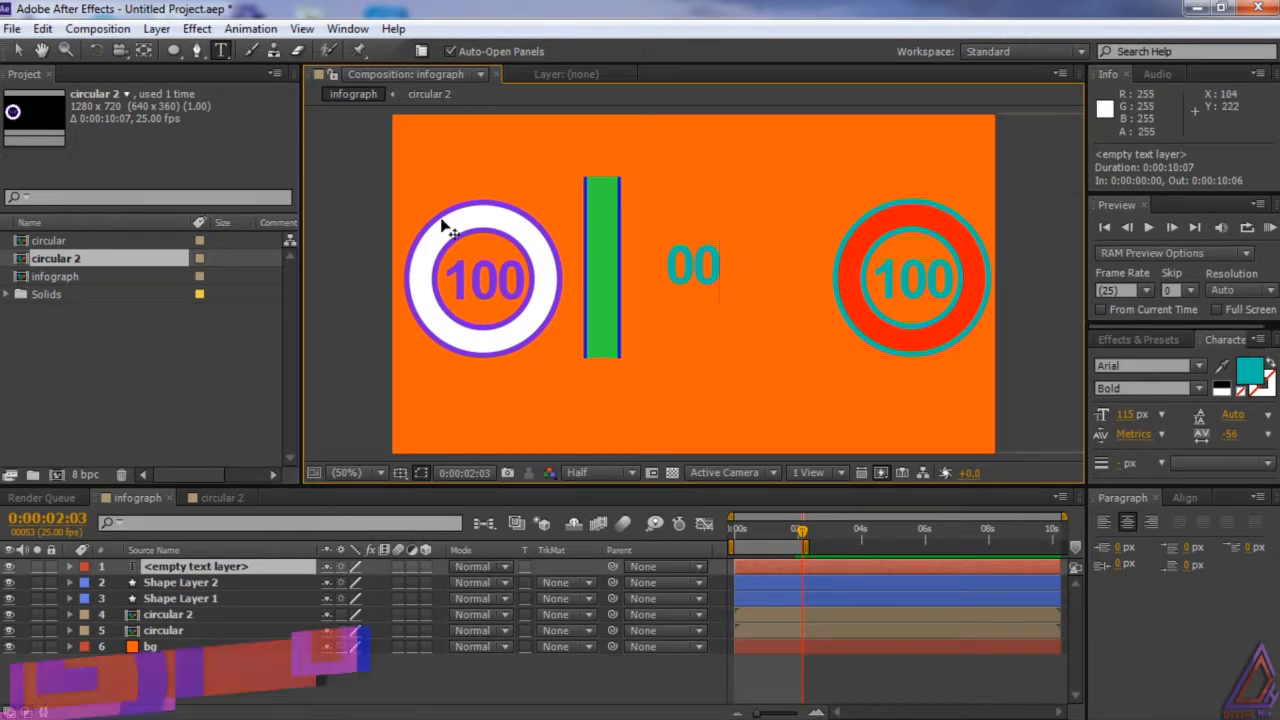
Recolour the 00 text with the blue sampled from the bar's edge and move it just below the bar, at about 448, 618
{"action": "left_click", "coordinate": [1222, 366]}
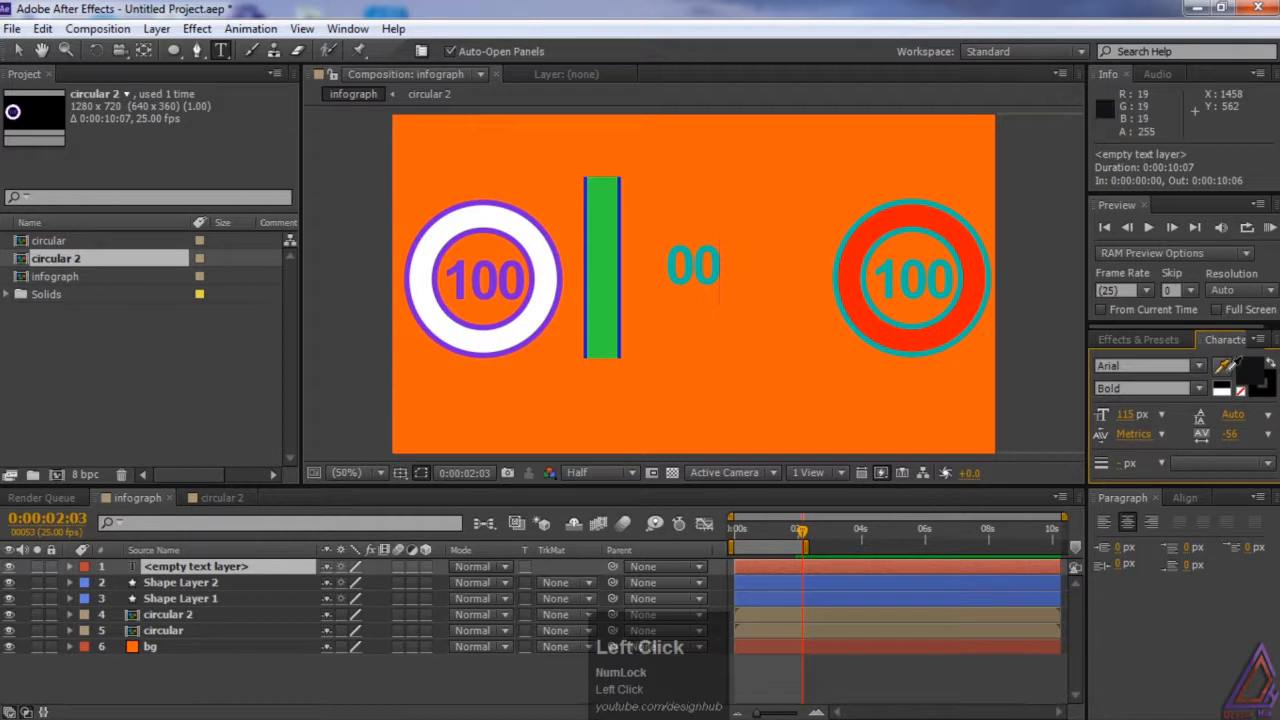
{"action": "left_click", "coordinate": [588, 292]}
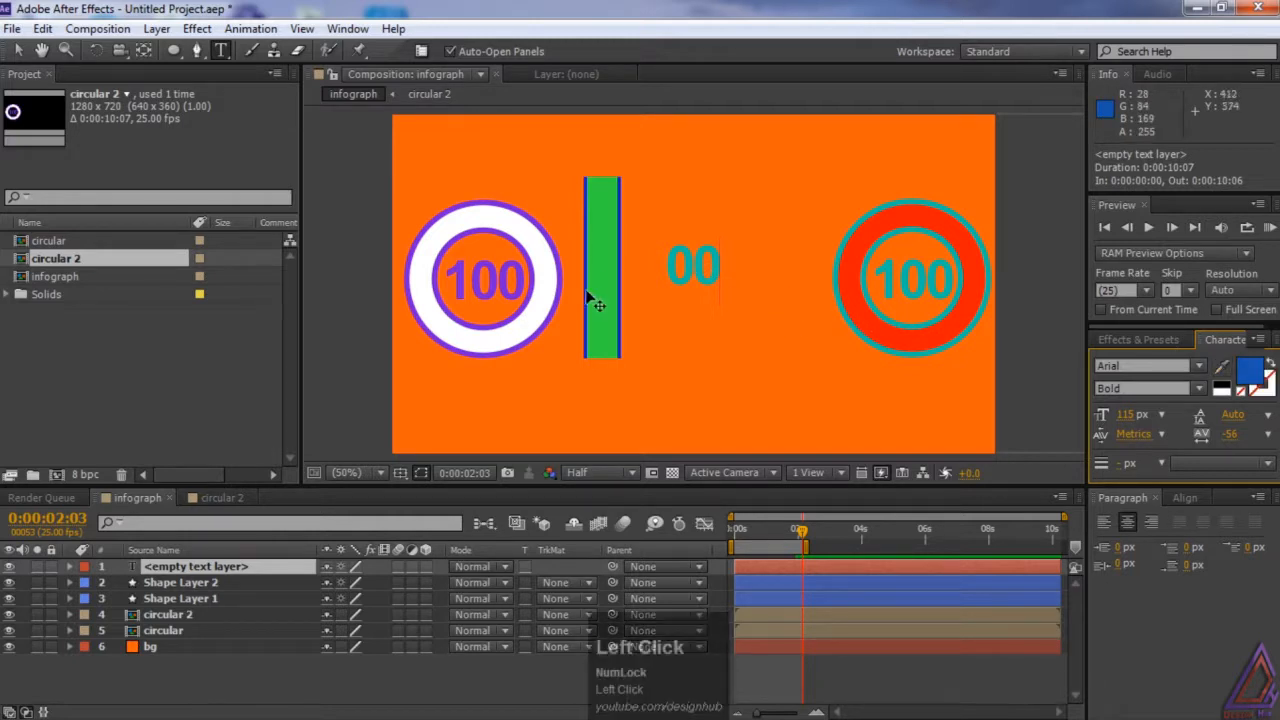
{"action": "left_click", "coordinate": [234, 568]}
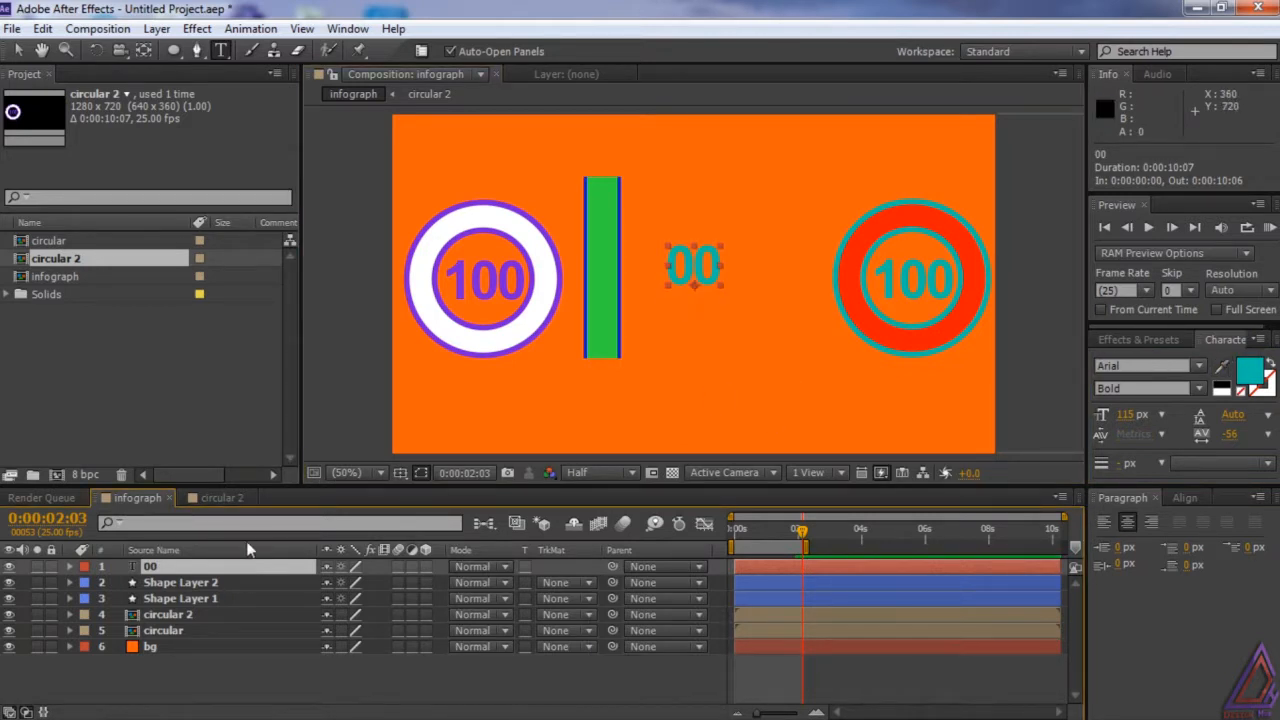
{"action": "left_click", "coordinate": [234, 569]}
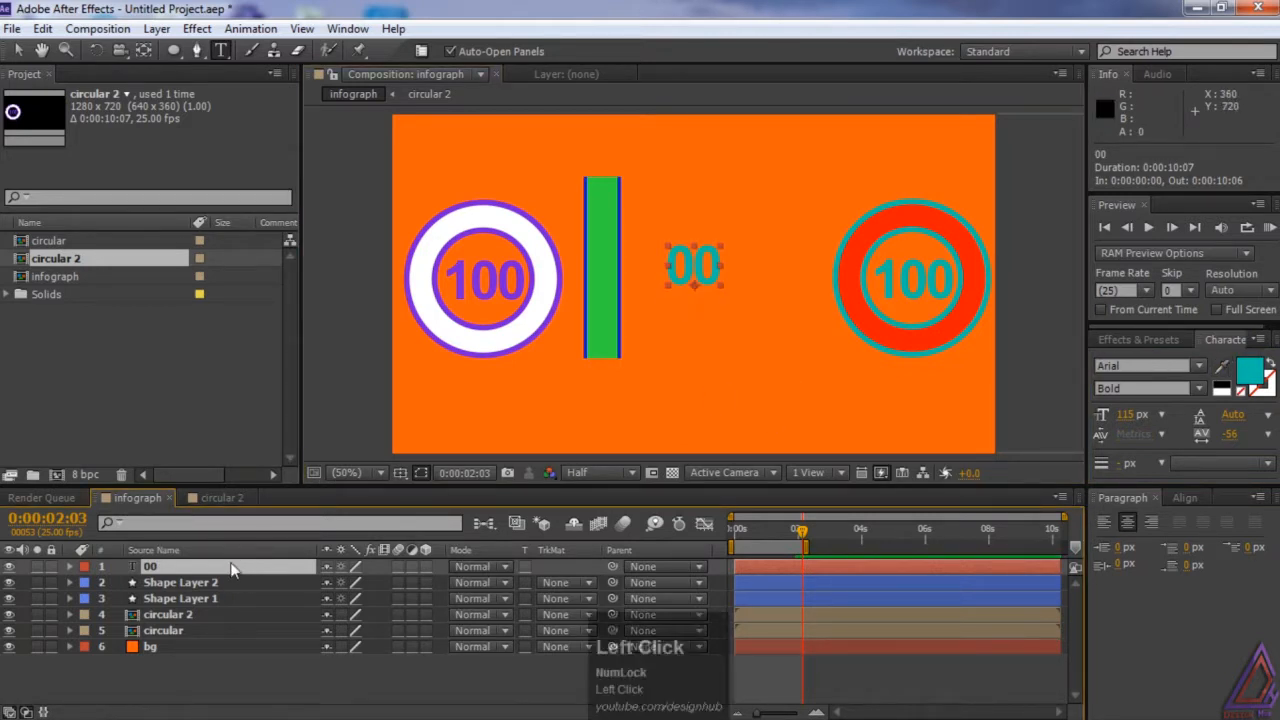
{"action": "left_click", "coordinate": [1222, 368]}
{"action": "left_click", "coordinate": [621, 317]}
{"action": "left_click", "coordinate": [1033, 404]}
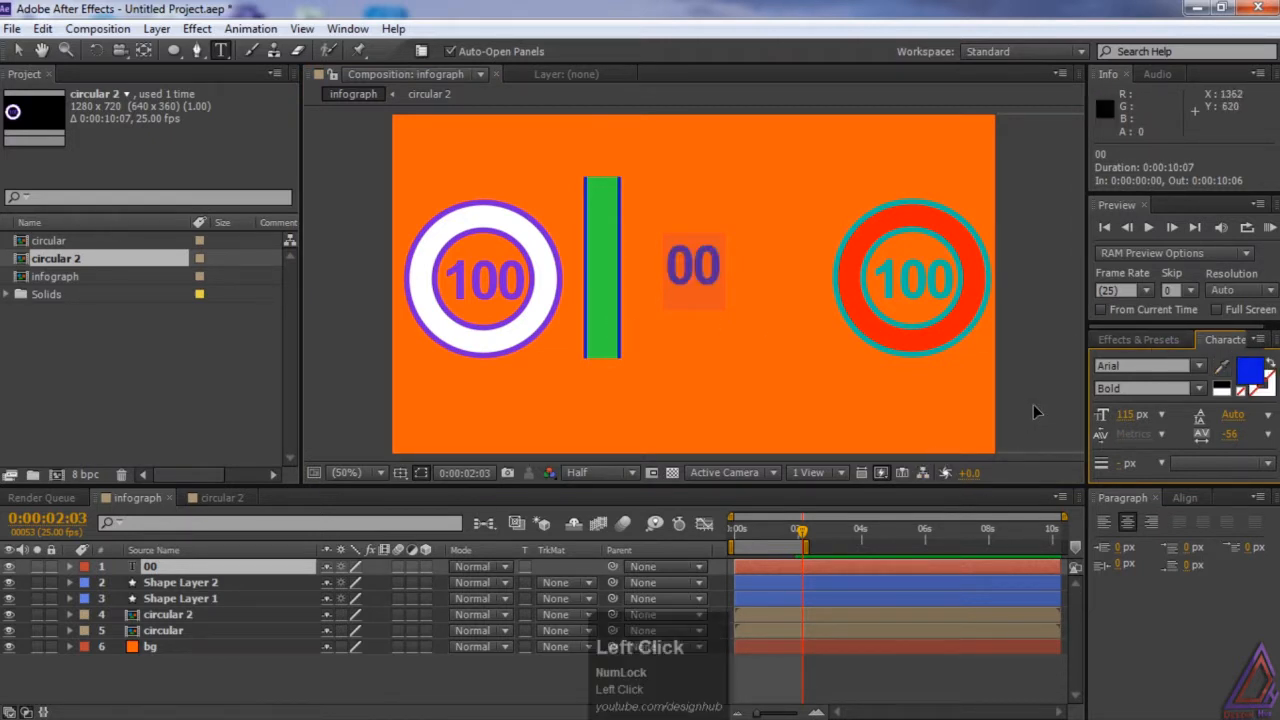
{"action": "left_click", "coordinate": [18, 50]}
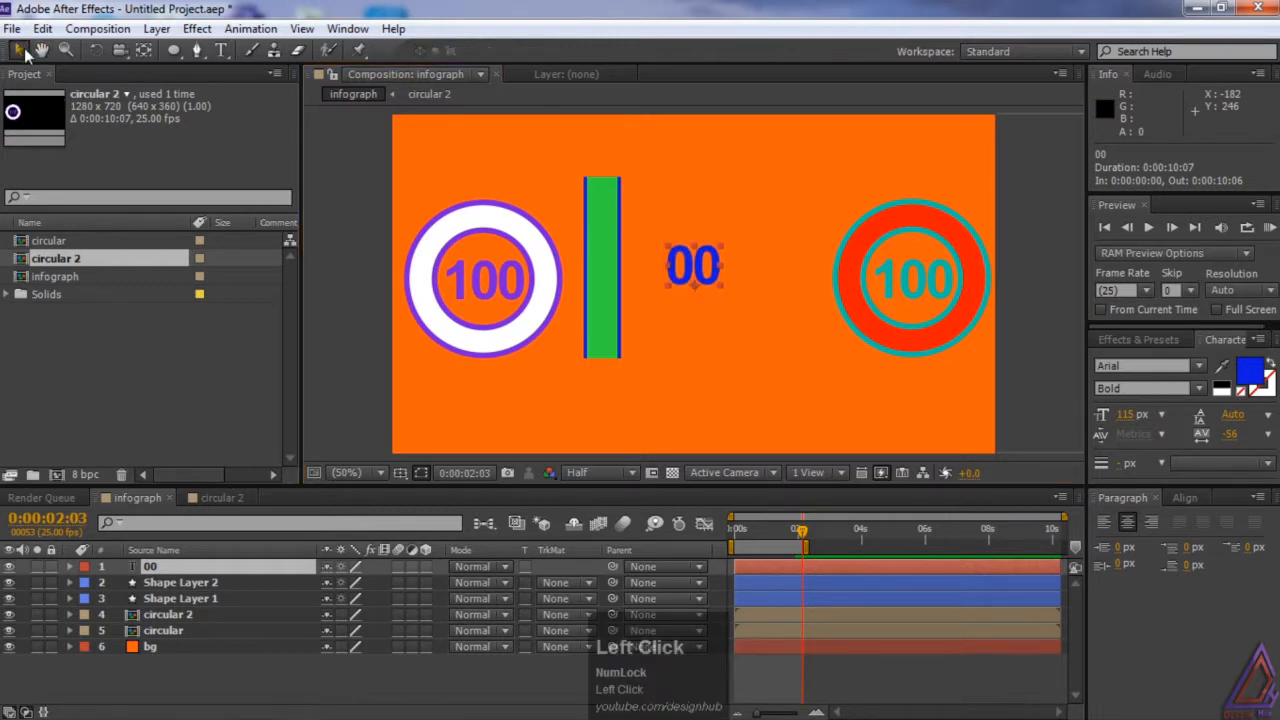
{"action": "left_click_drag", "start_coordinate": [693, 273], "coordinate": [606, 383]}
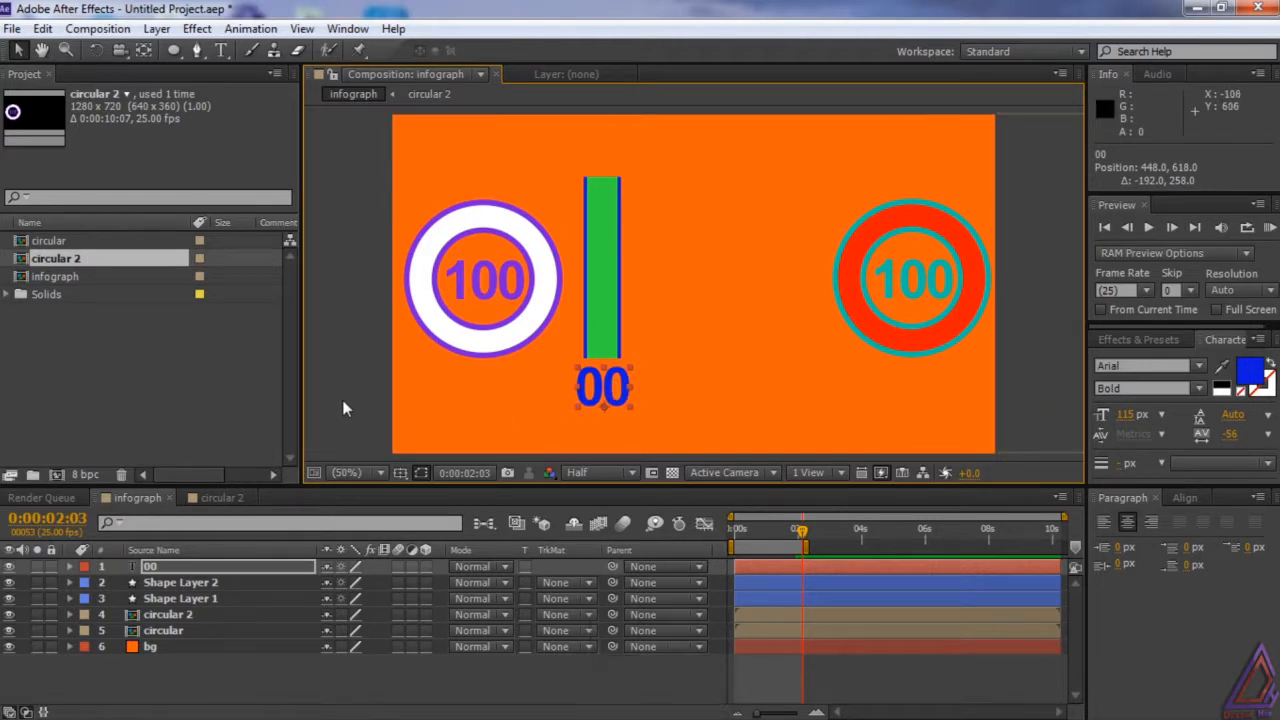
Add a Trim Paths operator to the contents of Shape Layer 2 and expand its properties
{"action": "left_click", "coordinate": [176, 582]}
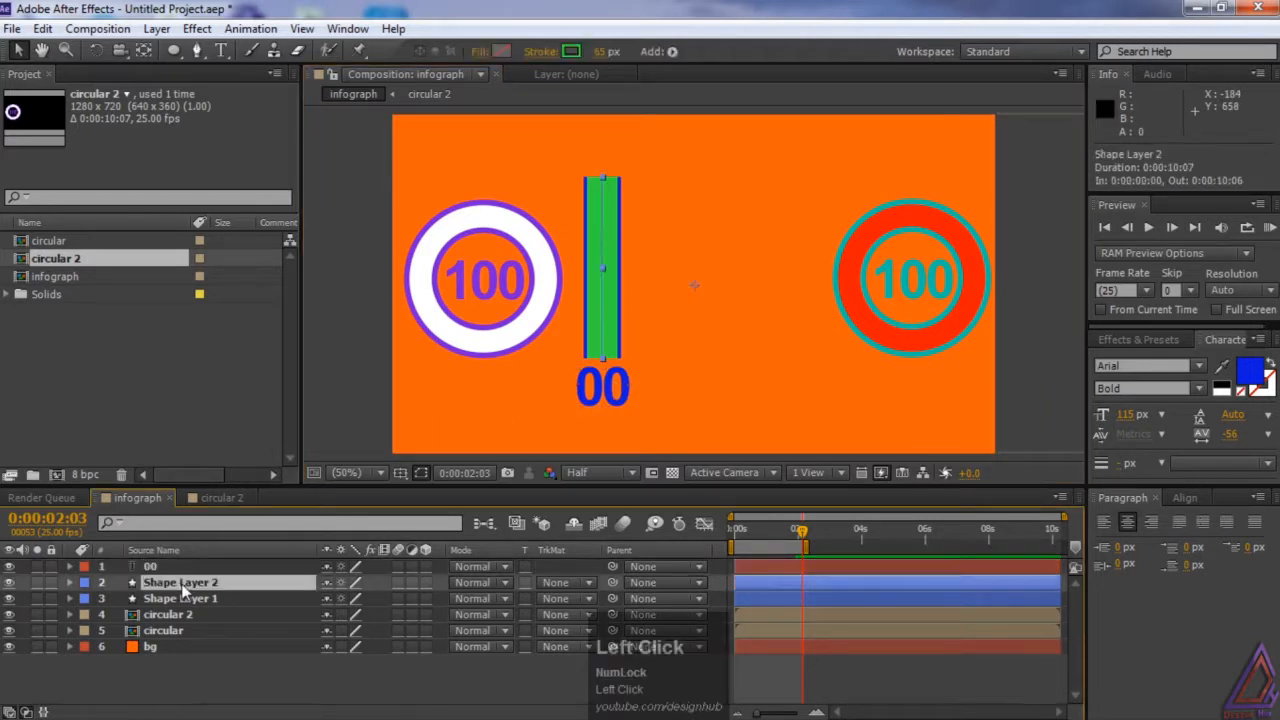
{"action": "key", "text": "u"}
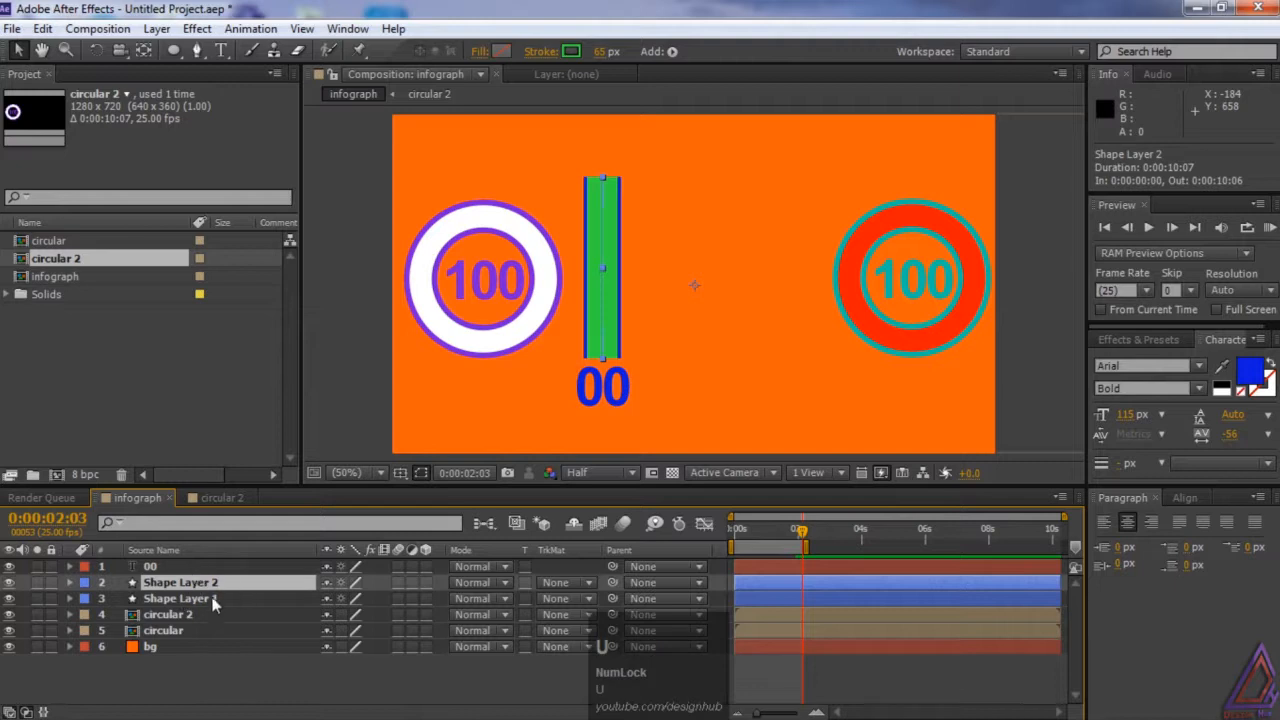
{"action": "left_click", "coordinate": [172, 597]}
{"action": "left_click", "coordinate": [171, 584]}
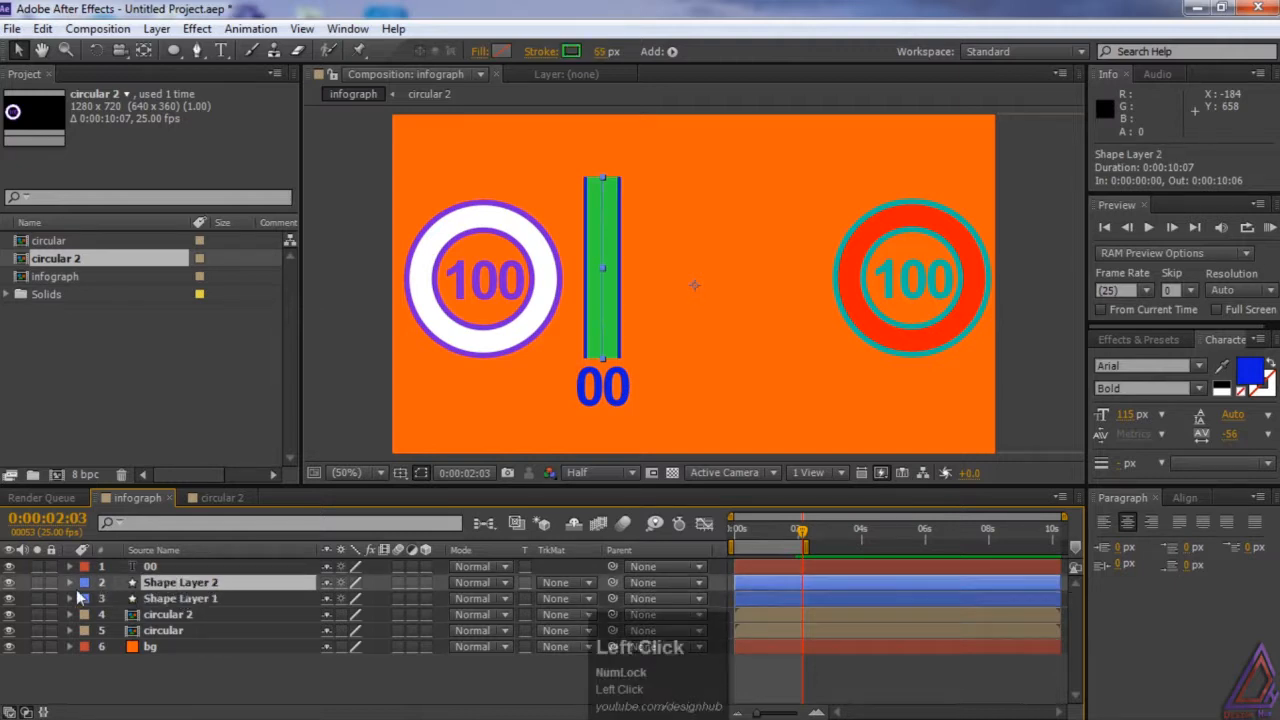
{"action": "left_click", "coordinate": [69, 583]}
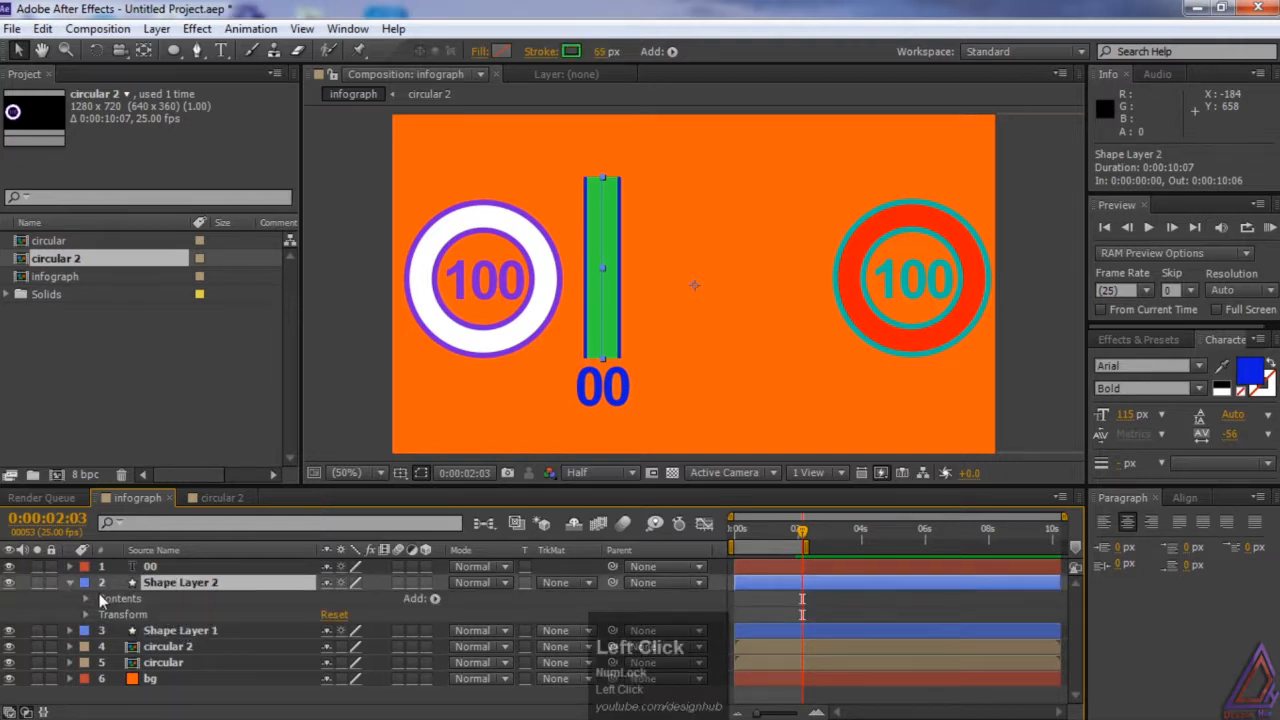
{"action": "left_click", "coordinate": [432, 597]}
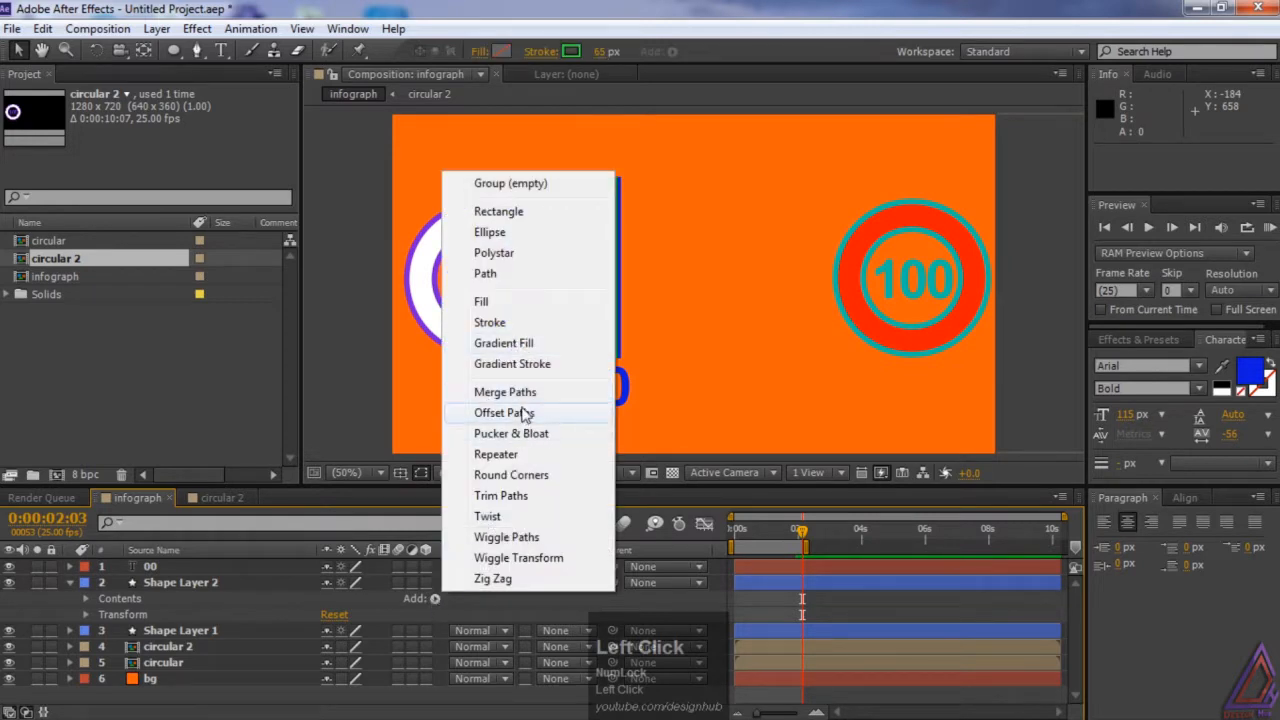
{"action": "left_click", "coordinate": [522, 495]}
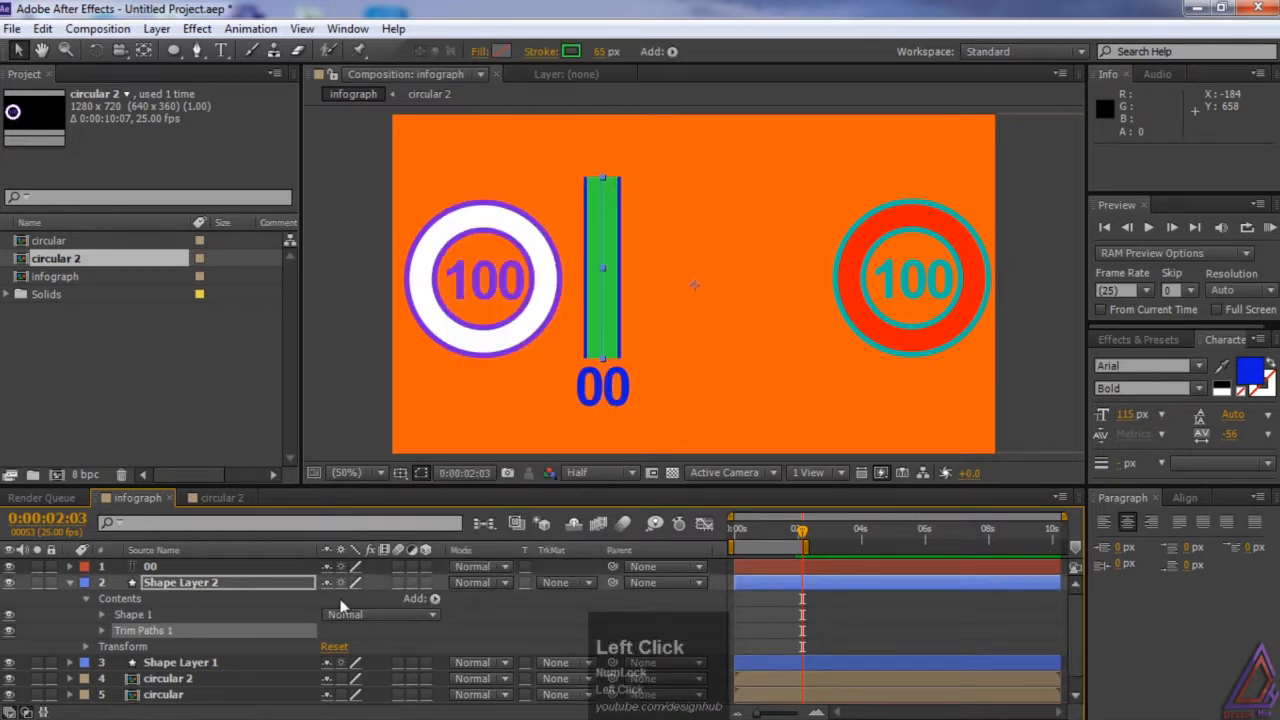
{"action": "left_click", "coordinate": [102, 630]}
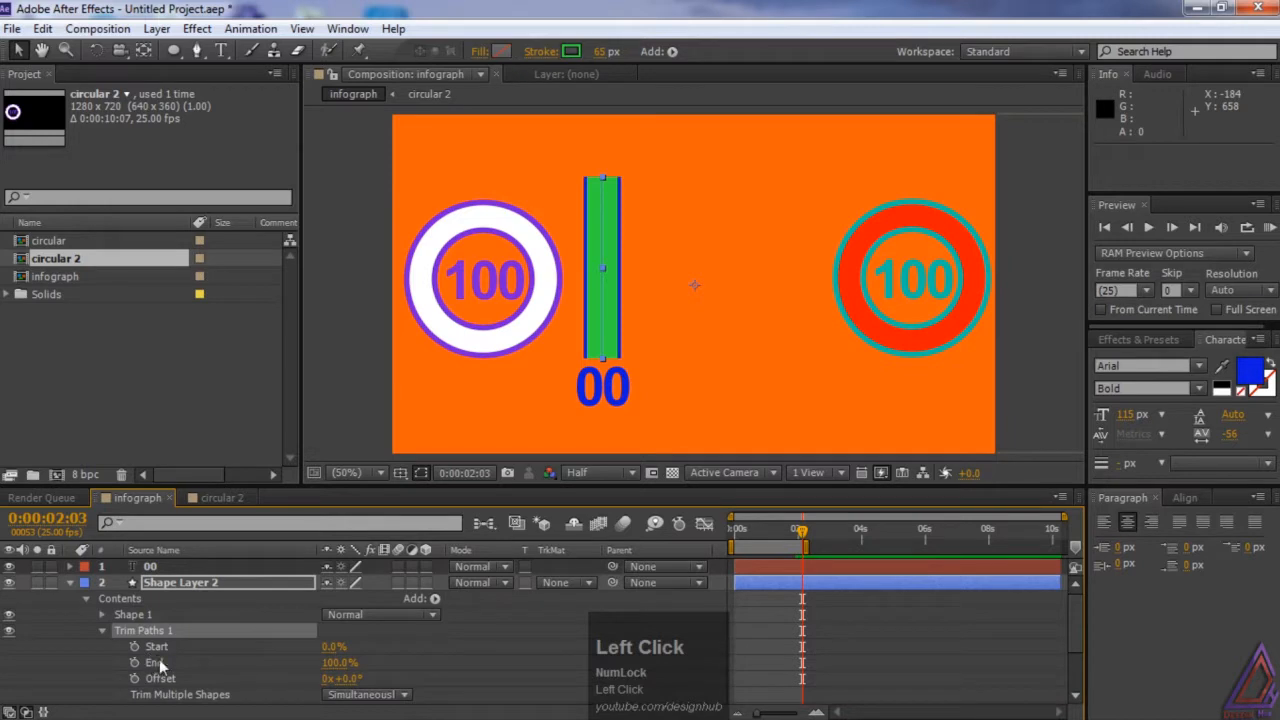
Extend the work area's end to 0:00:03:06 and keyframe Shape Layer 2's Trim Paths End at 0:00:02:17 and 0:00:00:10
{"action": "mouse_move", "coordinate": [805, 547]}
{"action": "left_mouse_down"}
{"action": "mouse_move", "coordinate": [845, 547]}
{"action": "mouse_move", "coordinate": [820, 532]}
{"action": "left_mouse_up"}
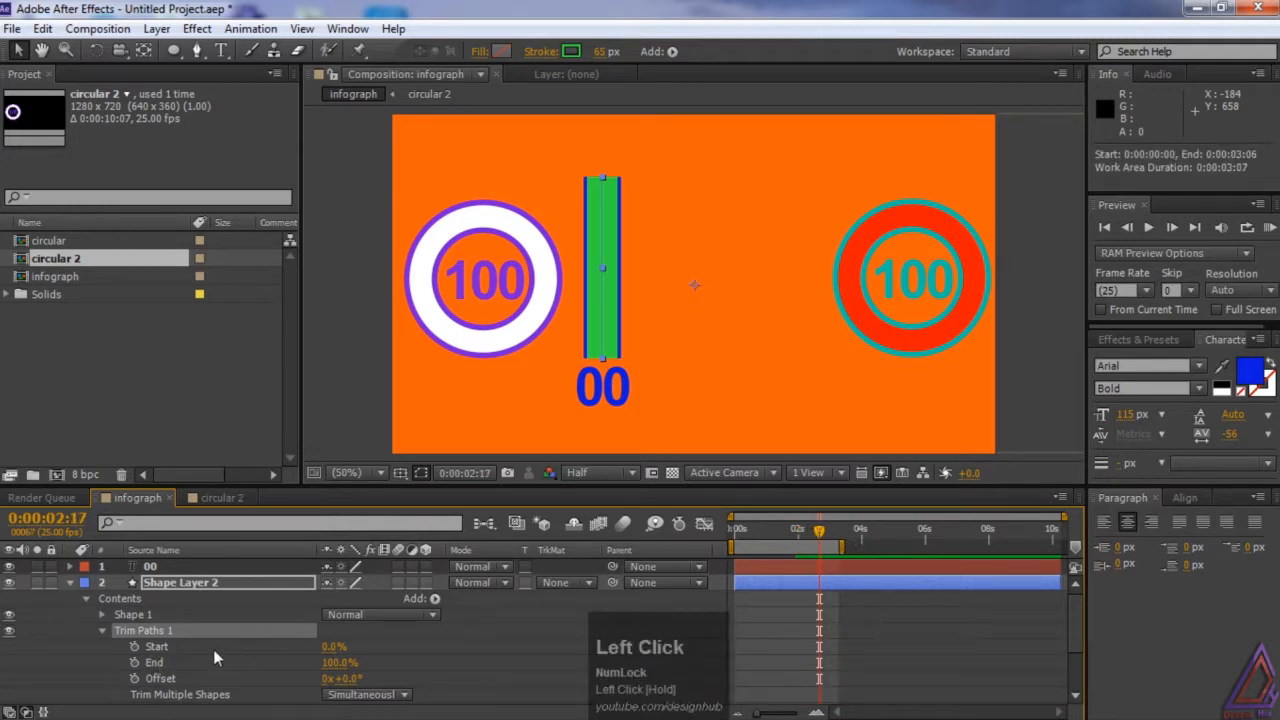
{"action": "left_click", "coordinate": [135, 662]}
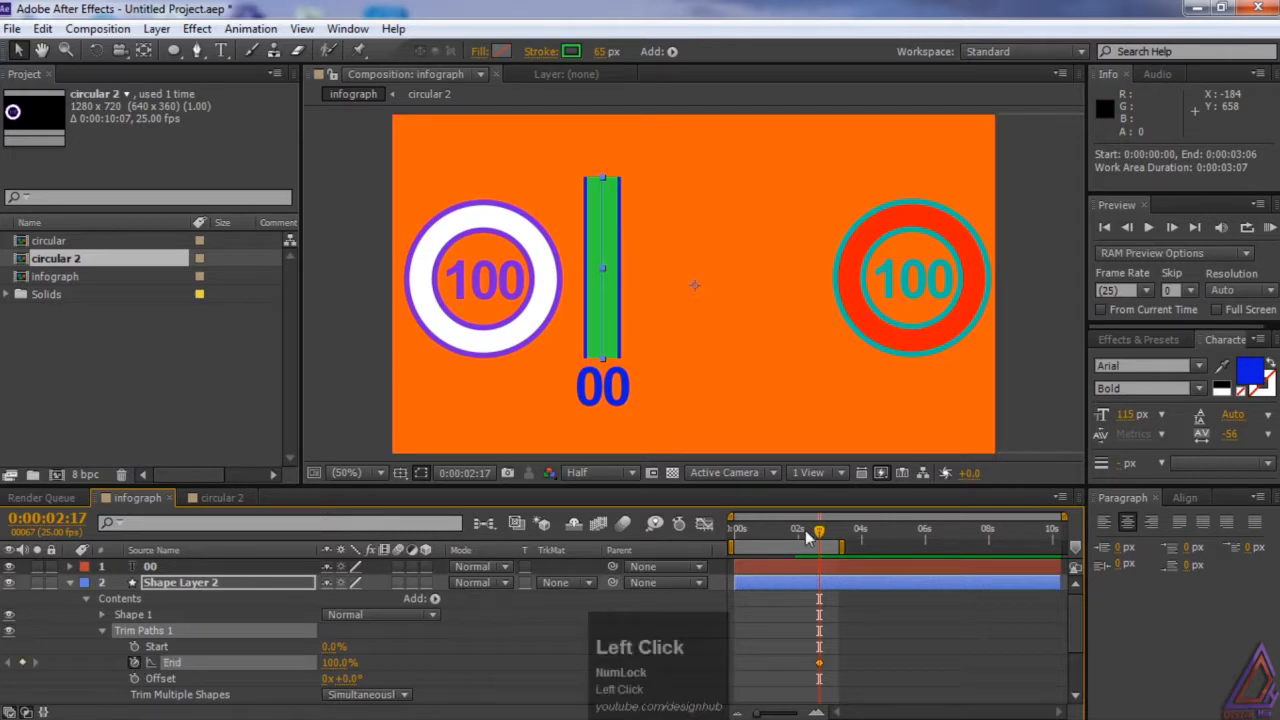
{"action": "left_click_drag", "start_coordinate": [805, 530], "coordinate": [747, 530]}
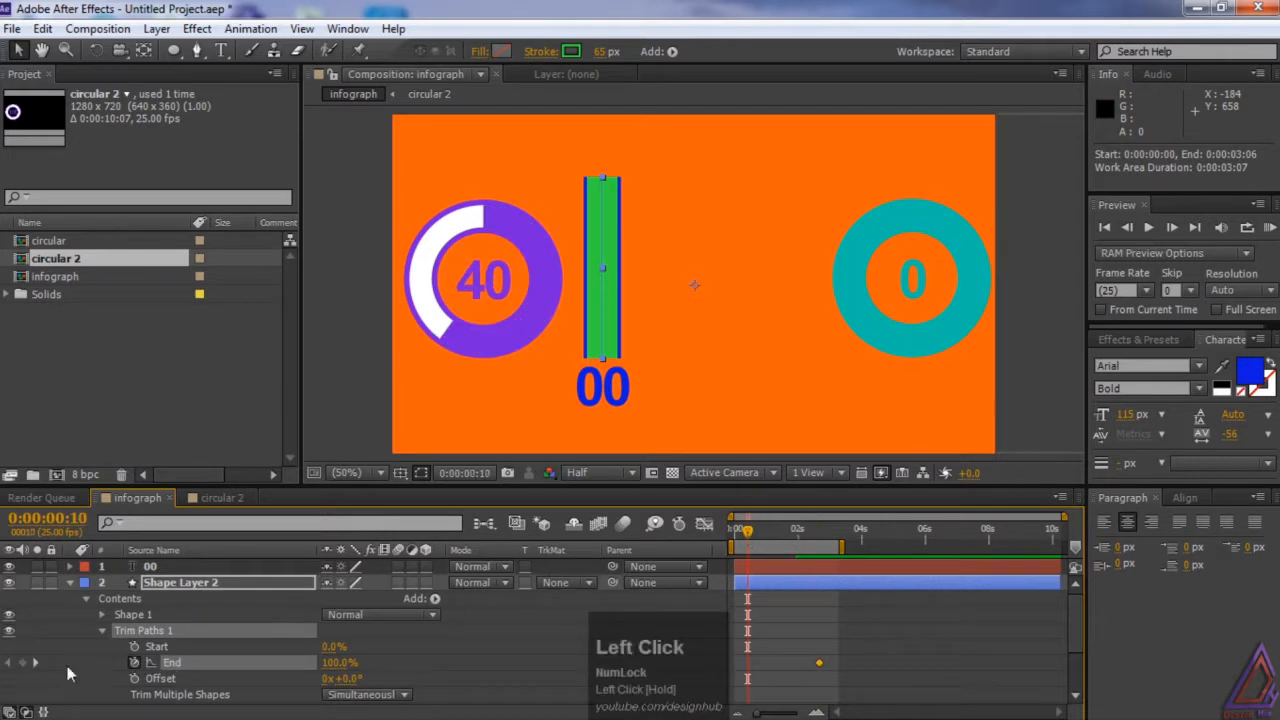
{"action": "left_click", "coordinate": [22, 663]}
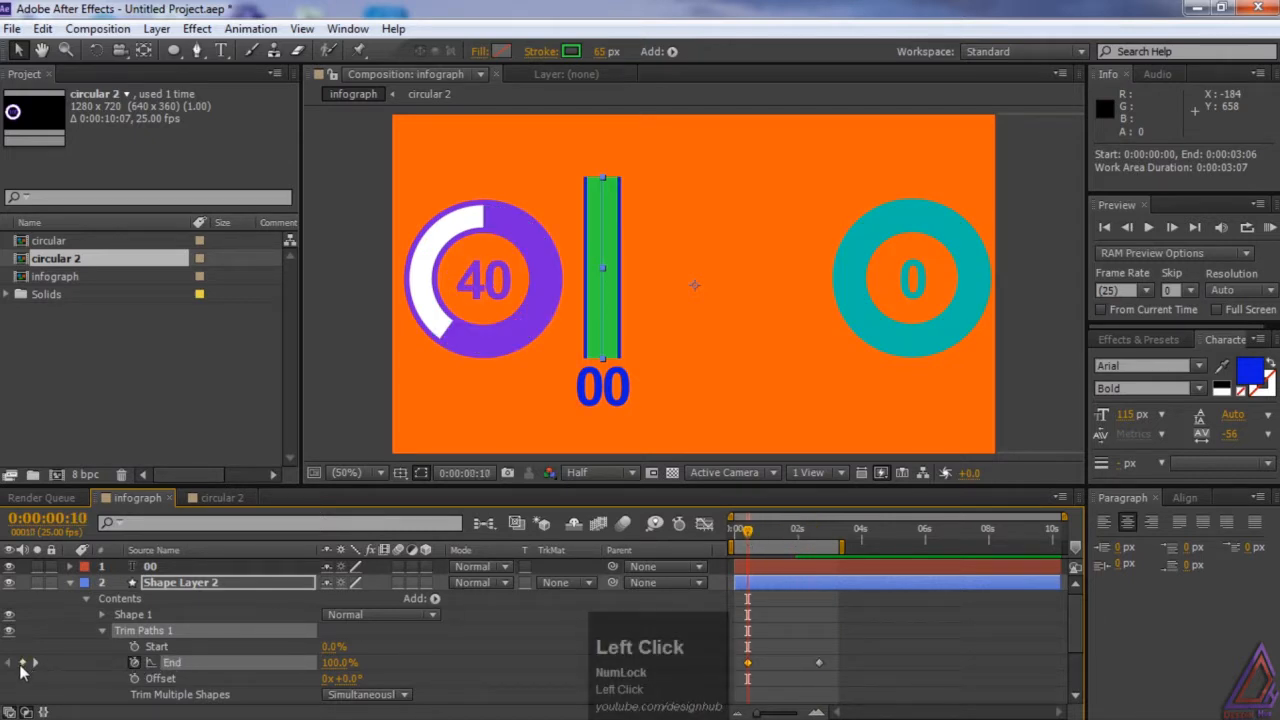
{"action": "left_click", "coordinate": [71, 582]}
Link the 00 layer's Source Text by expression to the Trim Paths 1 End property of Shape Layer 2
{"action": "left_click", "coordinate": [202, 571]}
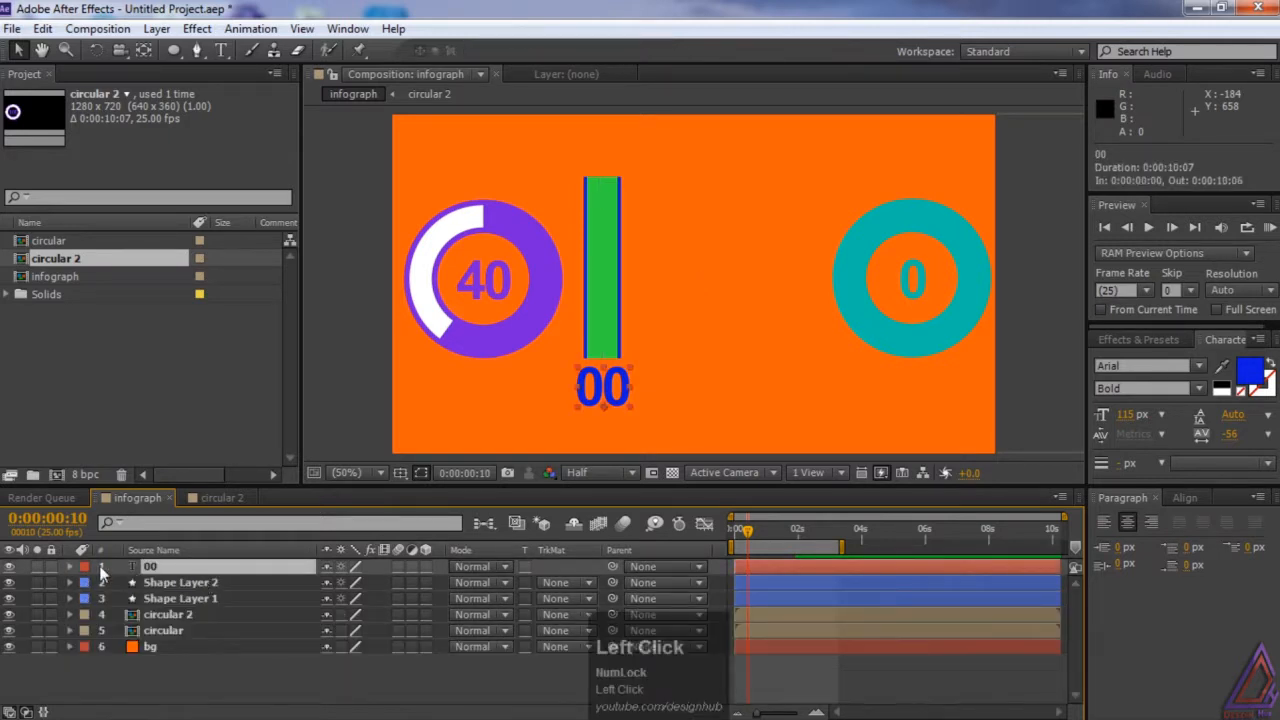
{"action": "left_click", "coordinate": [69, 567]}
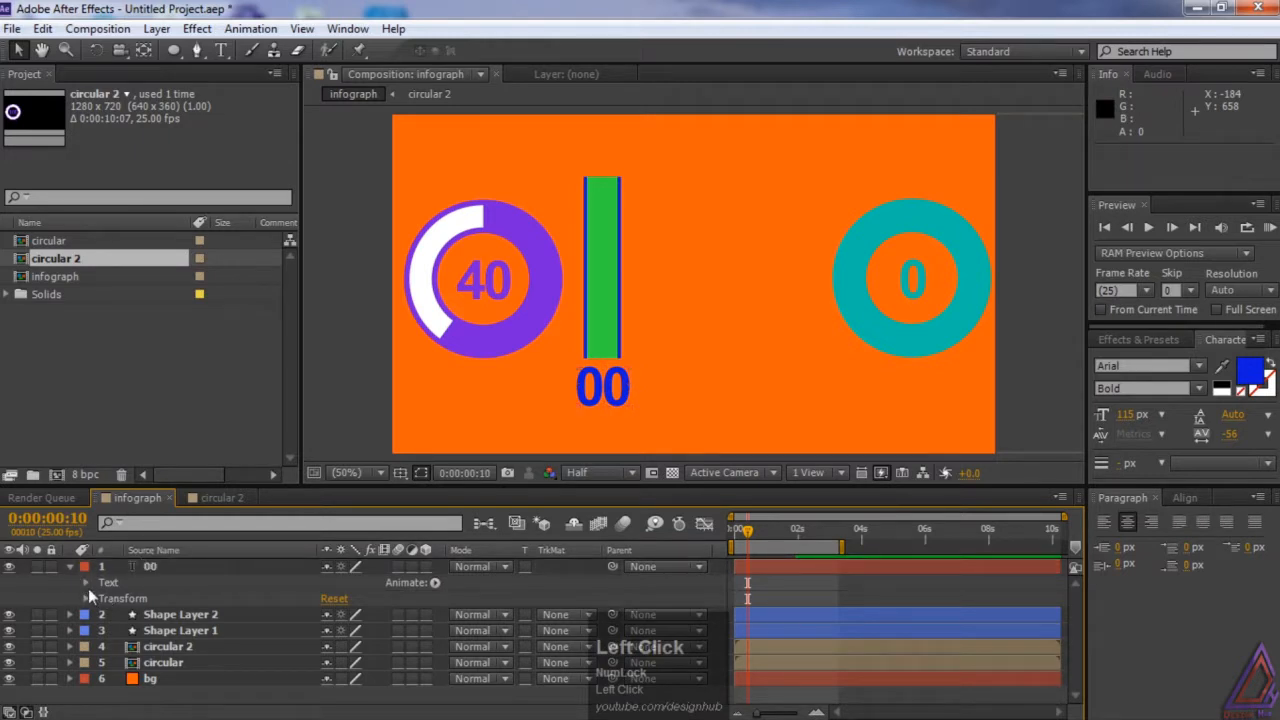
{"action": "left_click", "coordinate": [88, 584]}
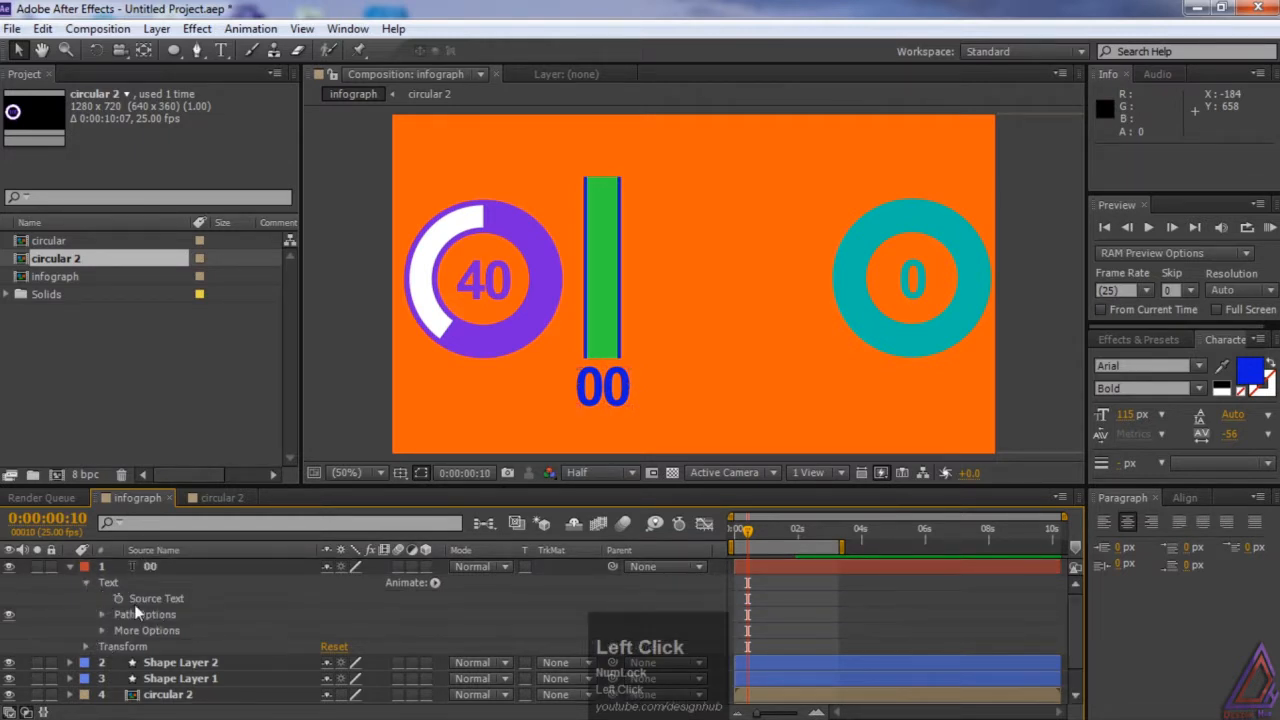
{"action": "left_click", "coordinate": [174, 662]}
{"action": "key", "text": "u"}
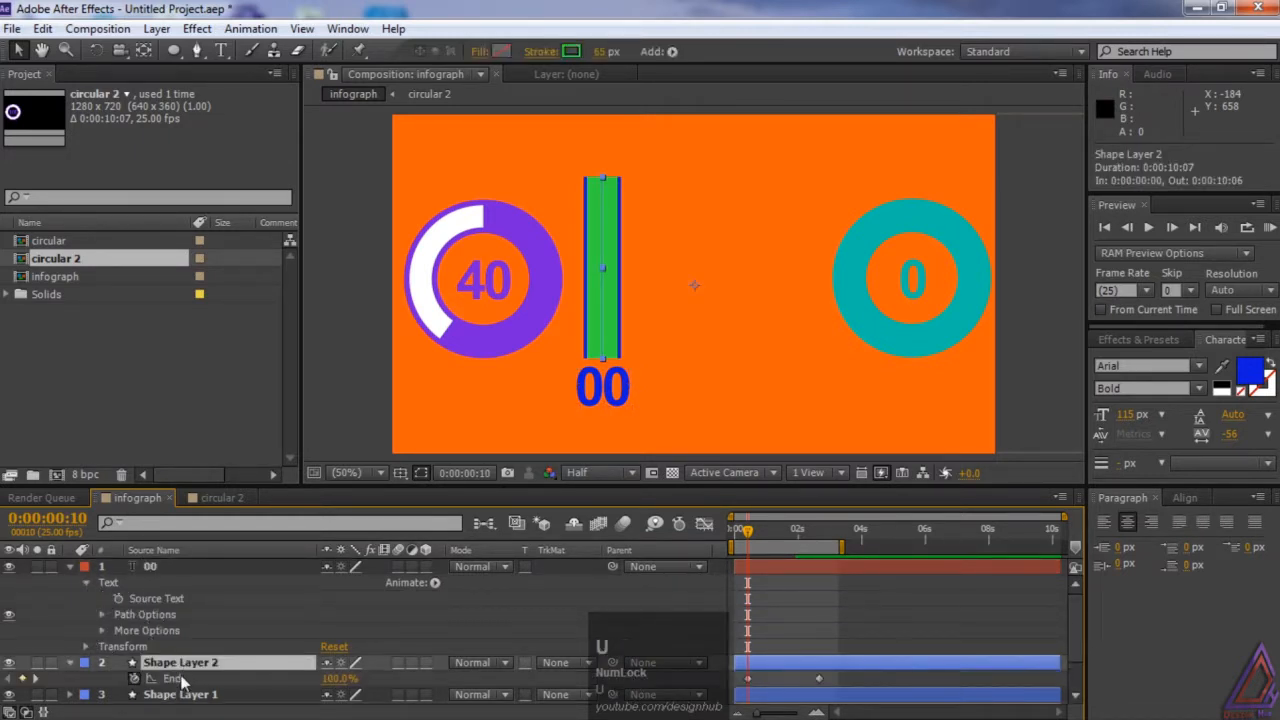
{"action": "left_click", "coordinate": [118, 598], "text": "alt"}
{"action": "left_click_drag", "start_coordinate": [374, 614], "coordinate": [172, 655]}
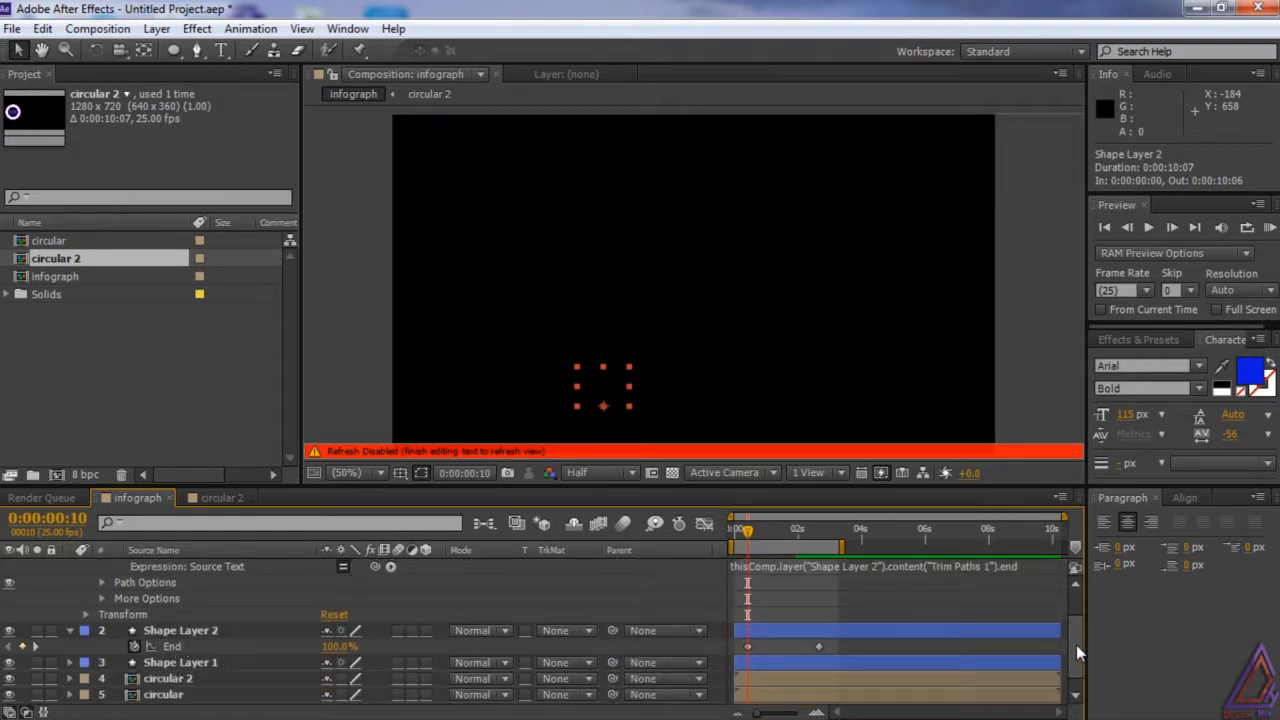
{"action": "left_click_drag", "start_coordinate": [1076, 645], "coordinate": [1077, 596]}
{"action": "left_click", "coordinate": [105, 576]}
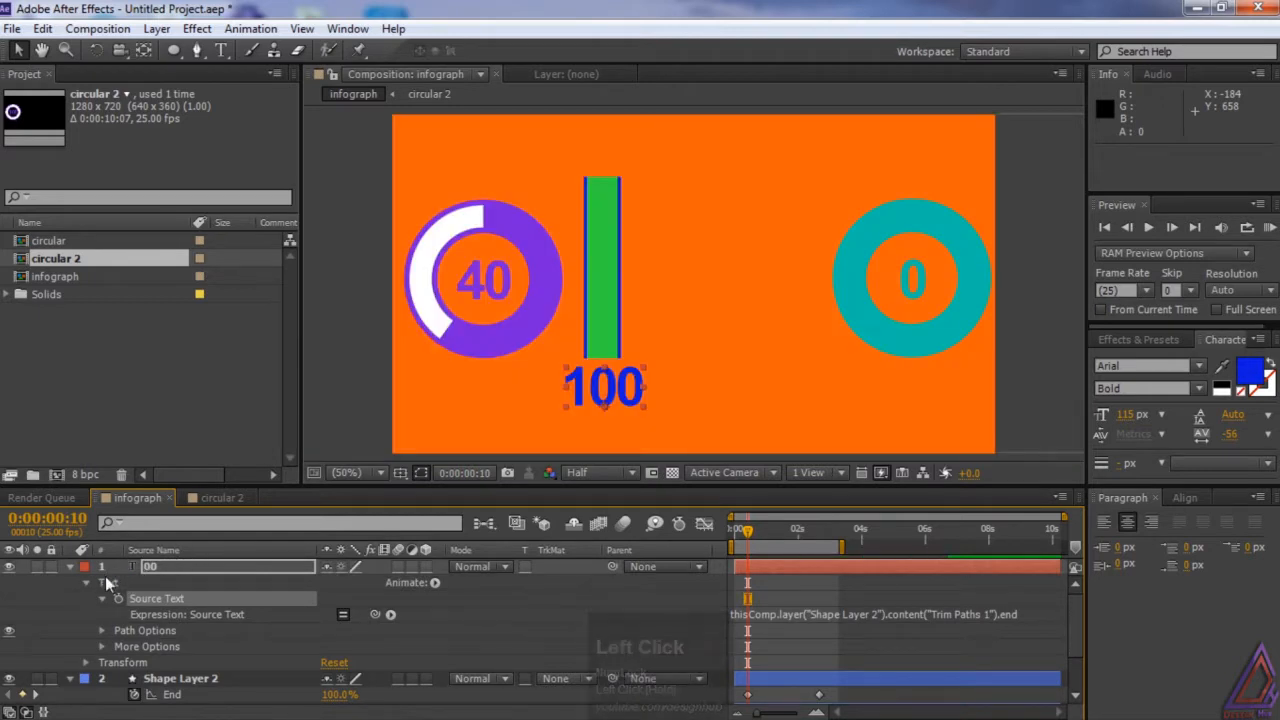
Add the expression Math.round(value) to Shape Layer 2's Trim Paths End and preview the infograph composition
{"action": "left_click_drag", "start_coordinate": [1079, 640], "coordinate": [990, 658]}
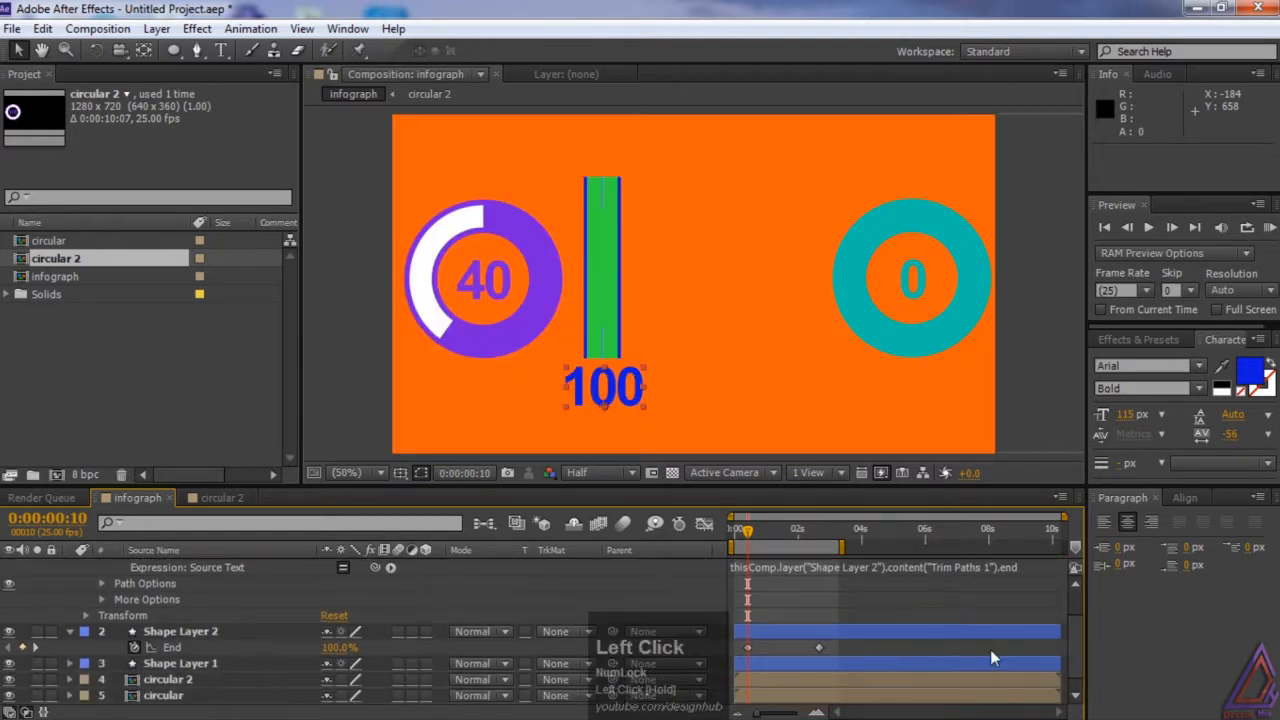
{"action": "left_click", "coordinate": [135, 648], "text": "alt"}
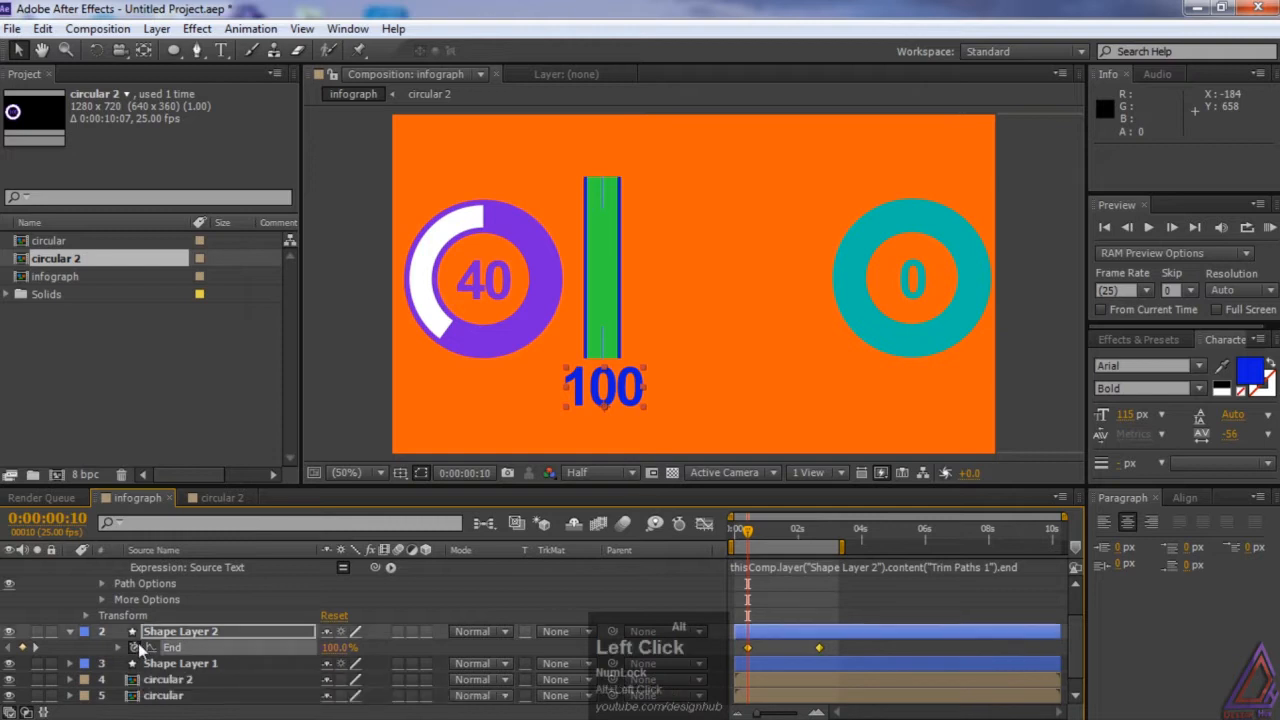
{"action": "left_click", "coordinate": [390, 663]}
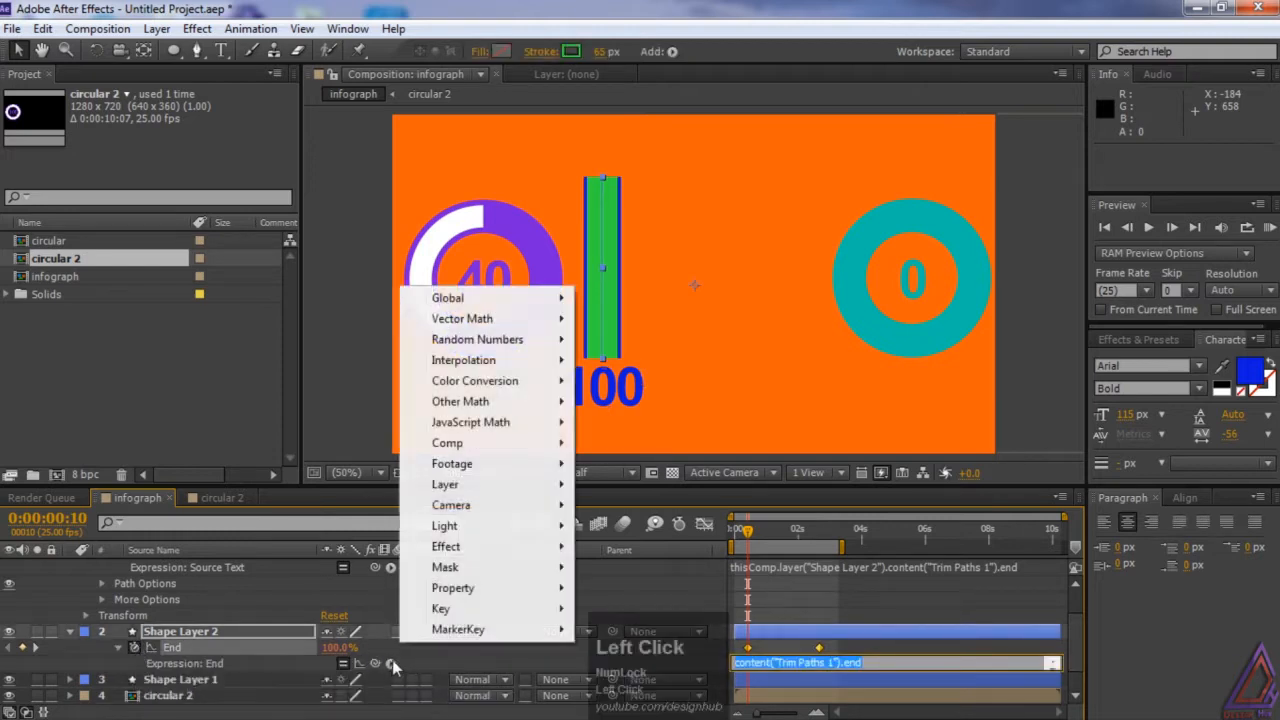
{"action": "mouse_move", "coordinate": [483, 424]}
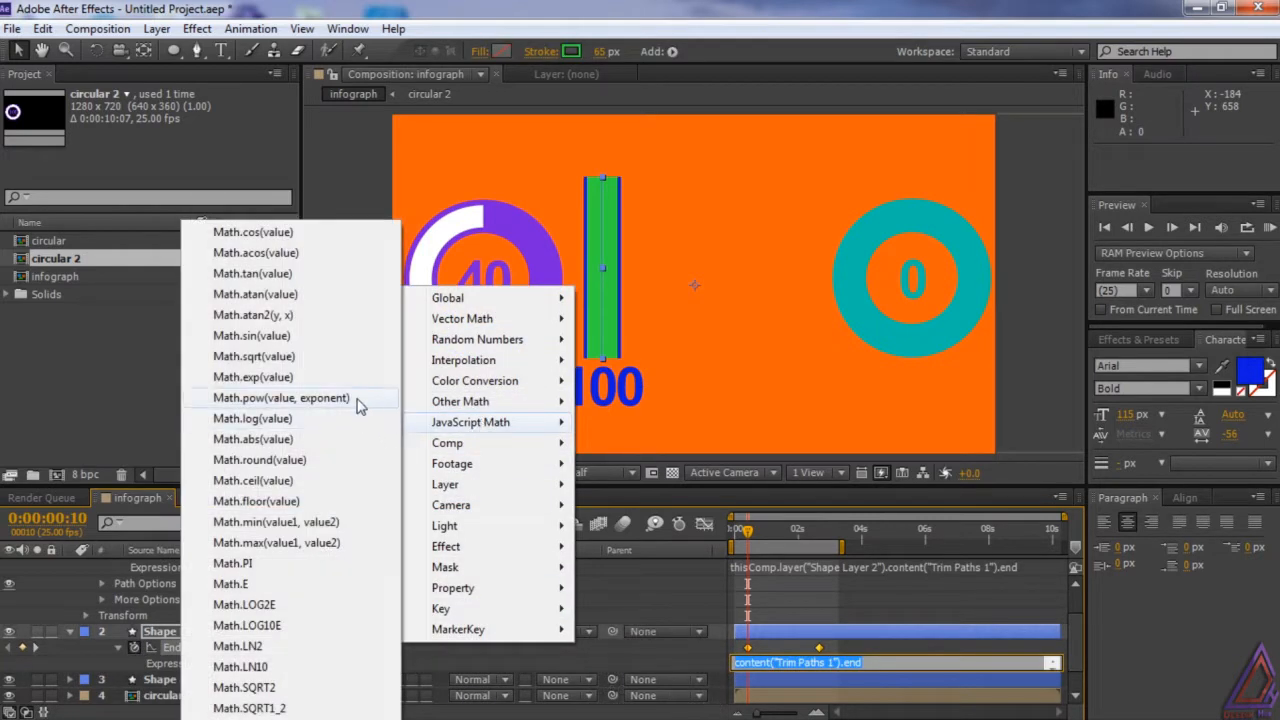
{"action": "left_click", "coordinate": [300, 460]}
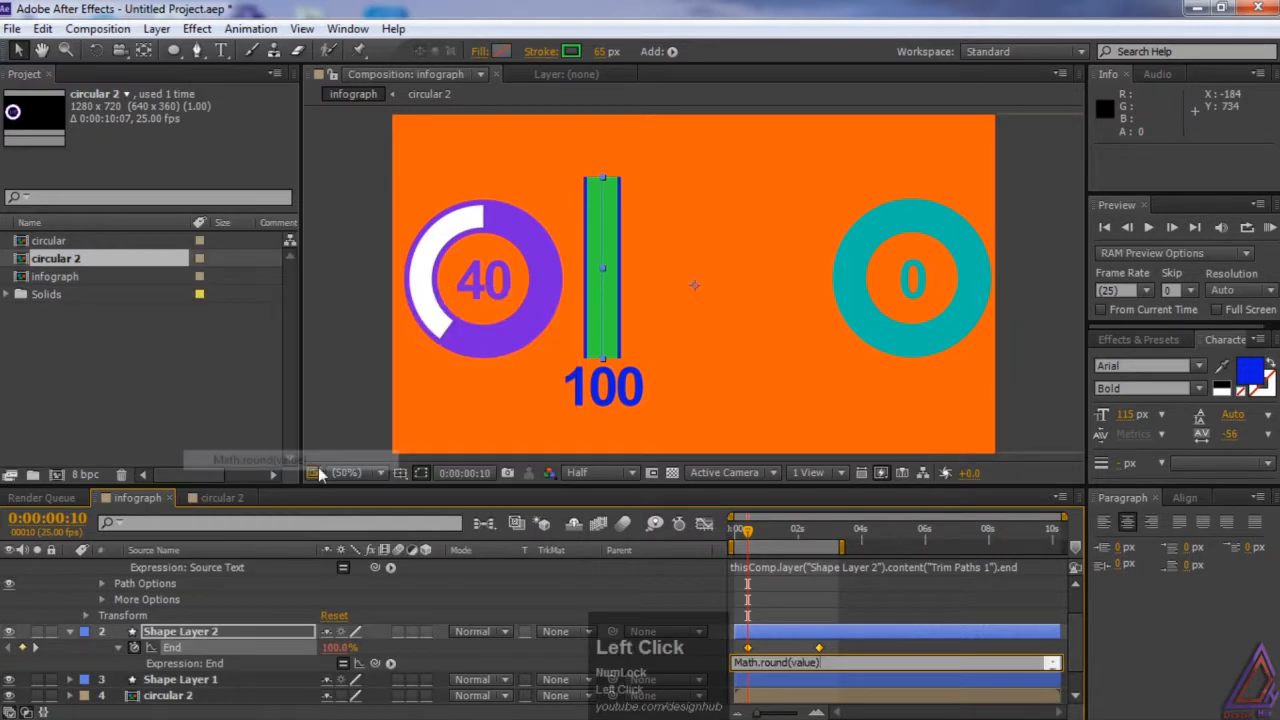
{"action": "left_click_drag", "start_coordinate": [1072, 650], "coordinate": [1074, 603]}
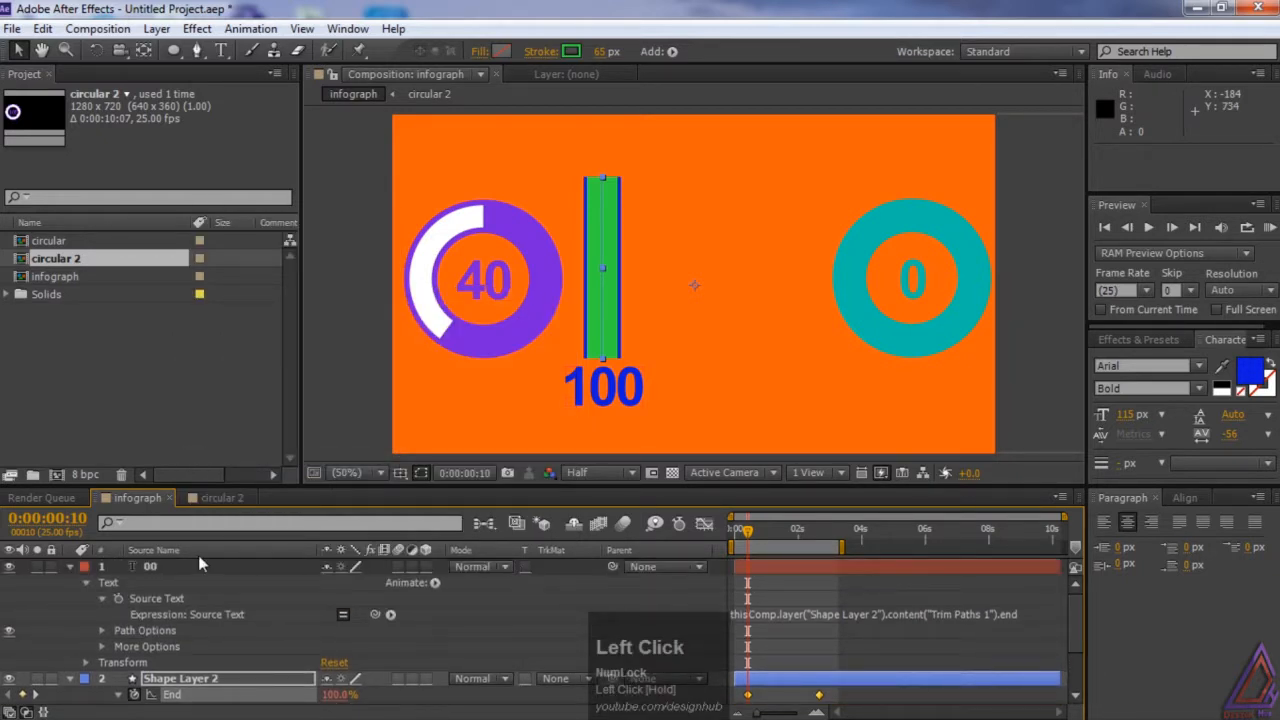
{"action": "left_click", "coordinate": [69, 567]}
{"action": "left_click", "coordinate": [69, 583]}
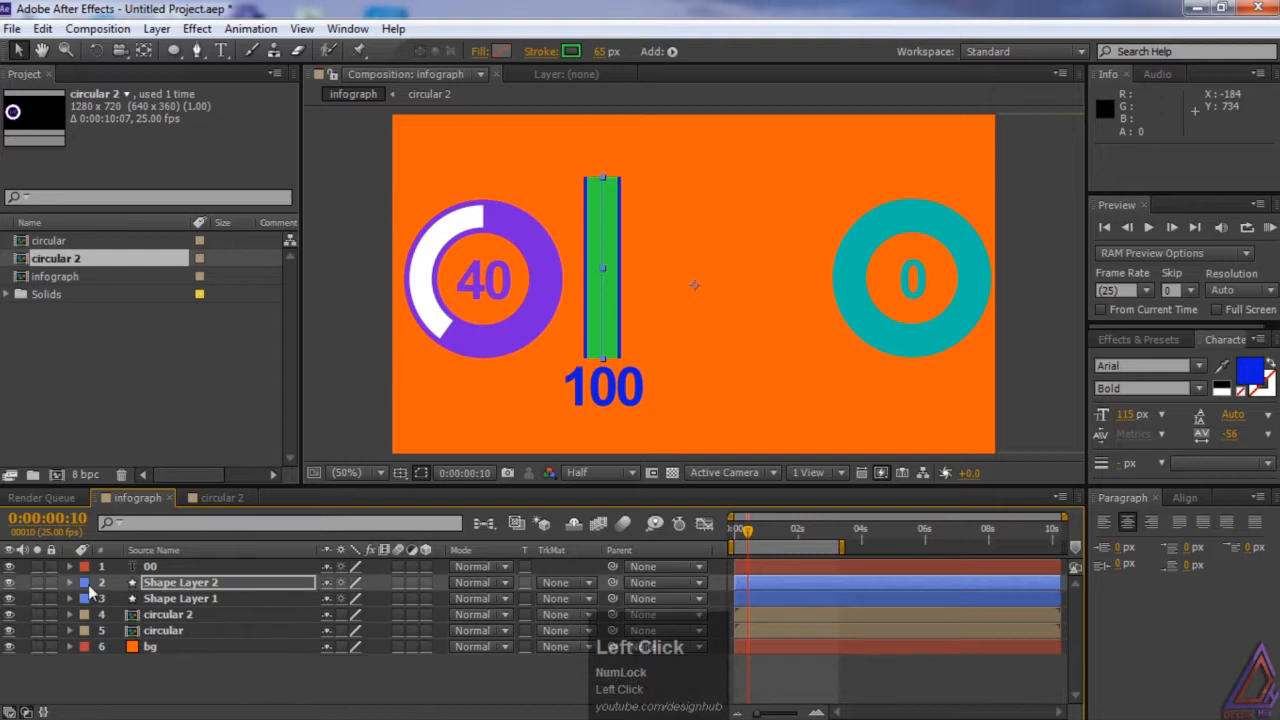
{"action": "left_click", "coordinate": [413, 668]}
{"action": "key", "text": "KP_0"}
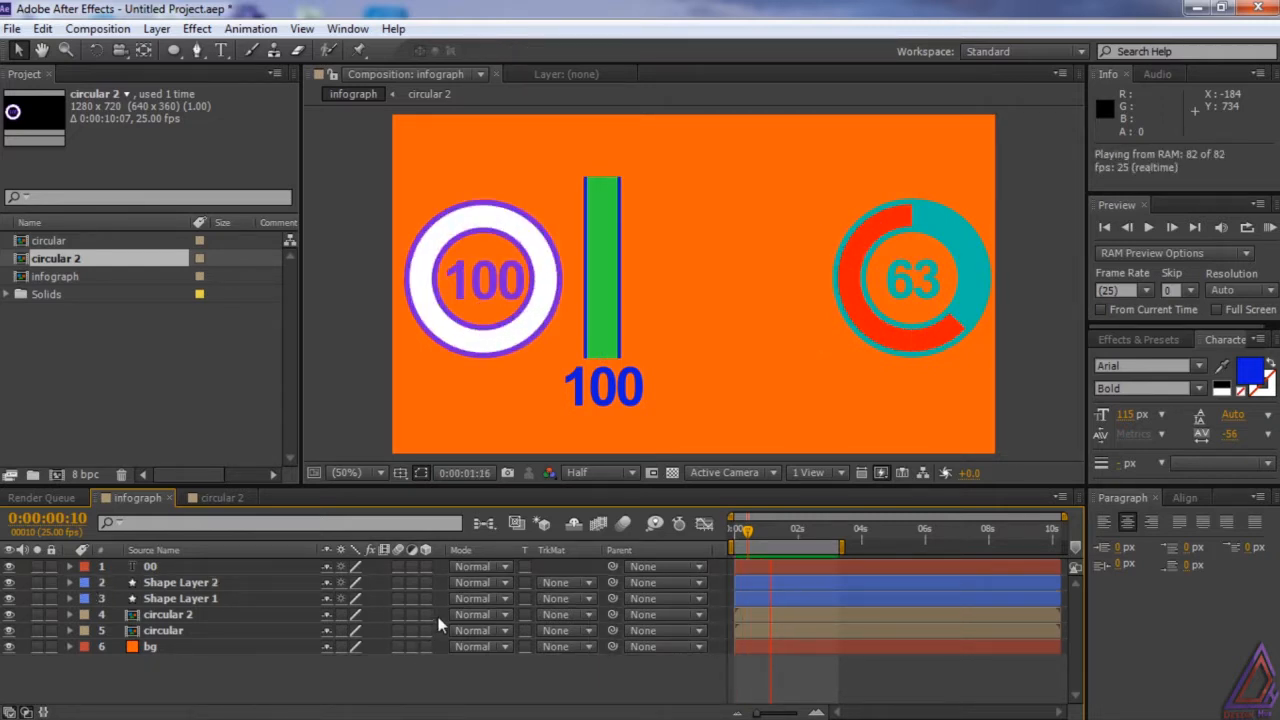
{"action": "left_click", "coordinate": [372, 671]}
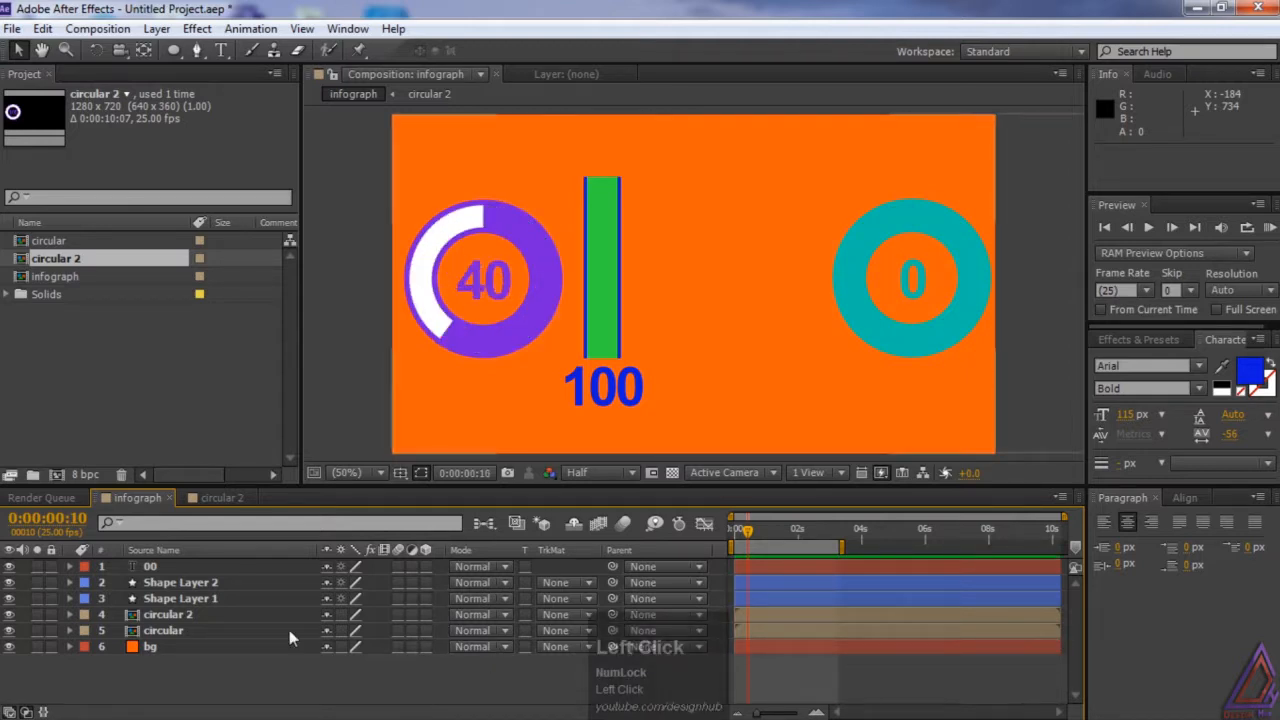
Set Shape Layer 2's Trim Paths End to 0% at the 0:00:00:10 keyframe and preview the filling bar
{"action": "left_click", "coordinate": [165, 584]}
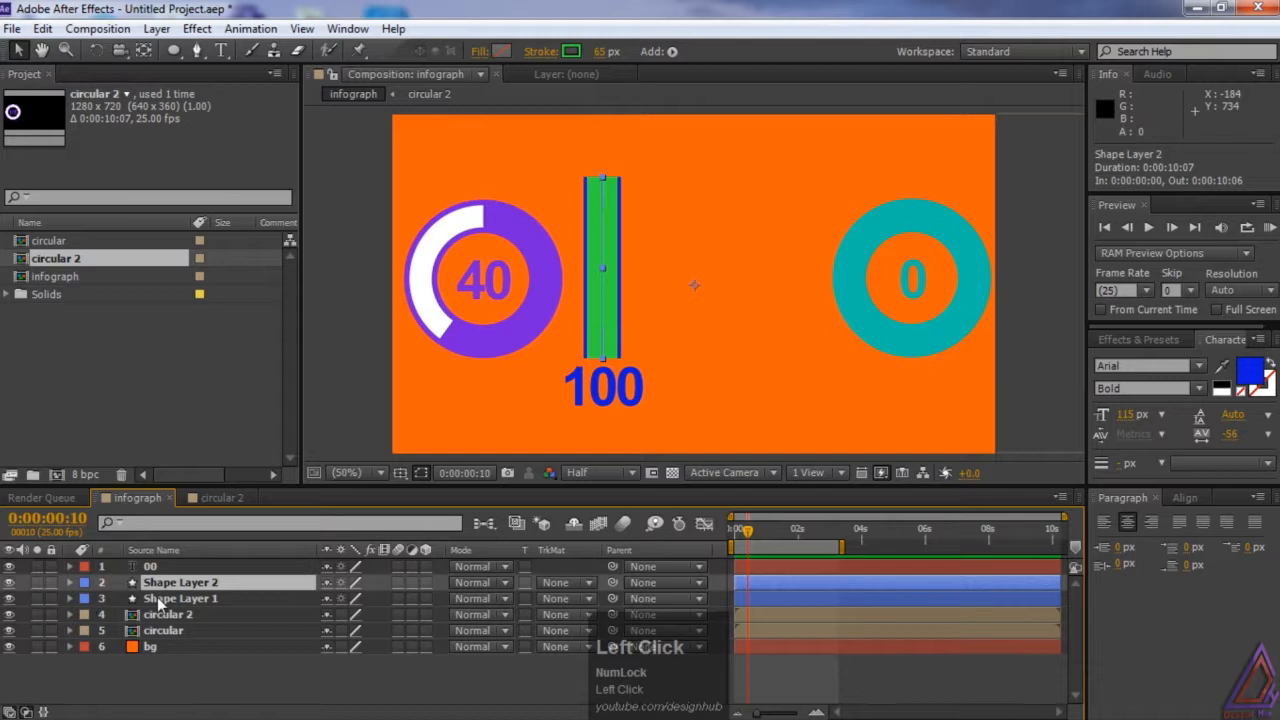
{"action": "key", "text": "u"}
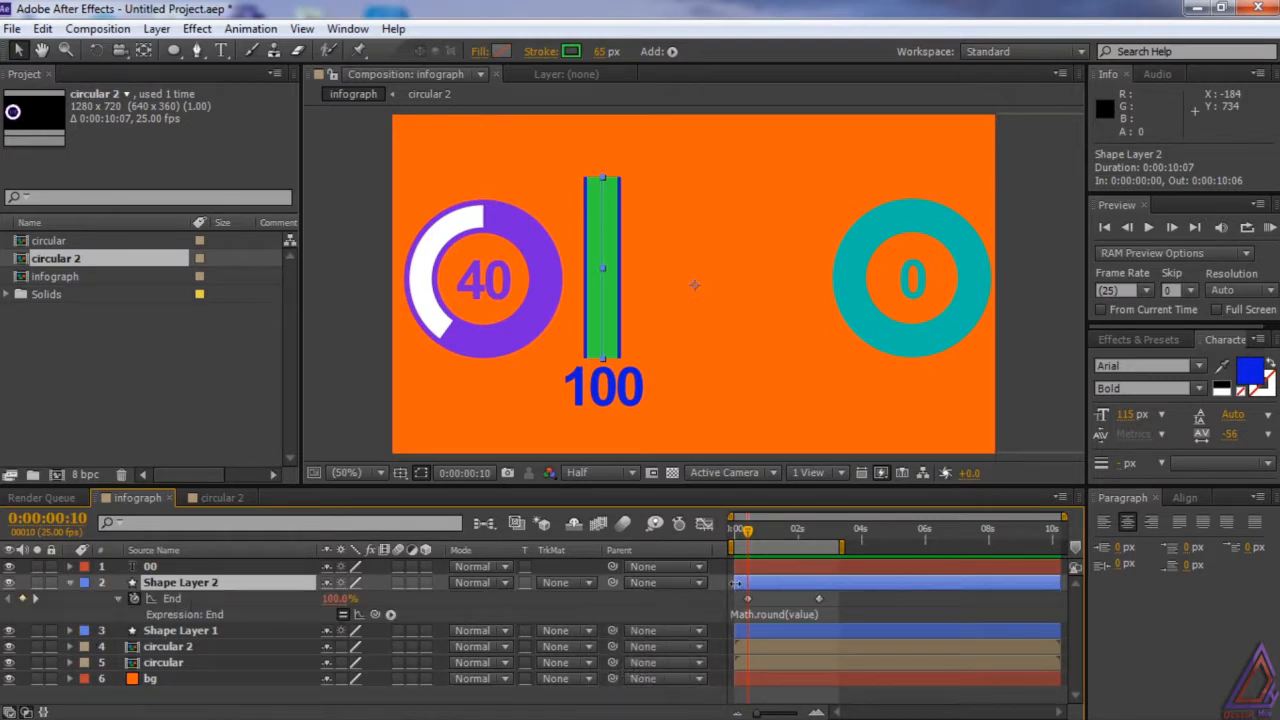
{"action": "mouse_move", "coordinate": [748, 537]}
{"action": "left_mouse_down"}
{"action": "mouse_move", "coordinate": [822, 538]}
{"action": "mouse_move", "coordinate": [752, 535]}
{"action": "left_mouse_up"}
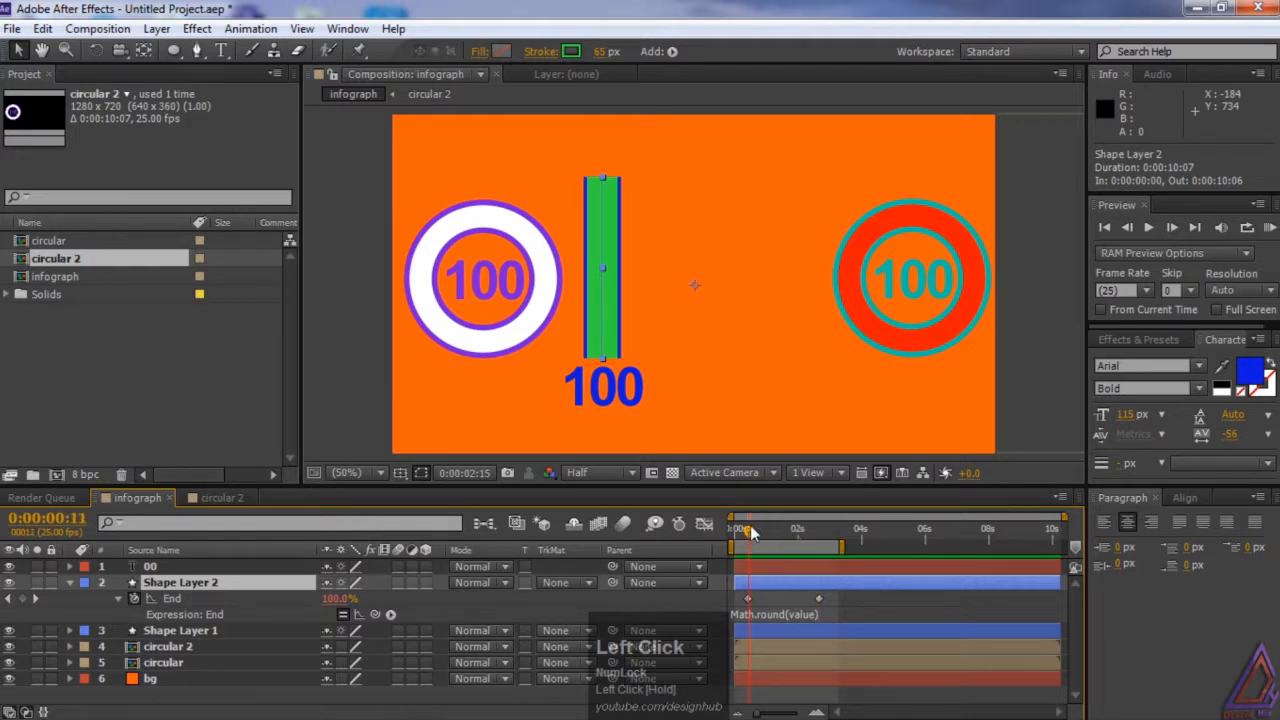
{"action": "left_click", "coordinate": [746, 599]}
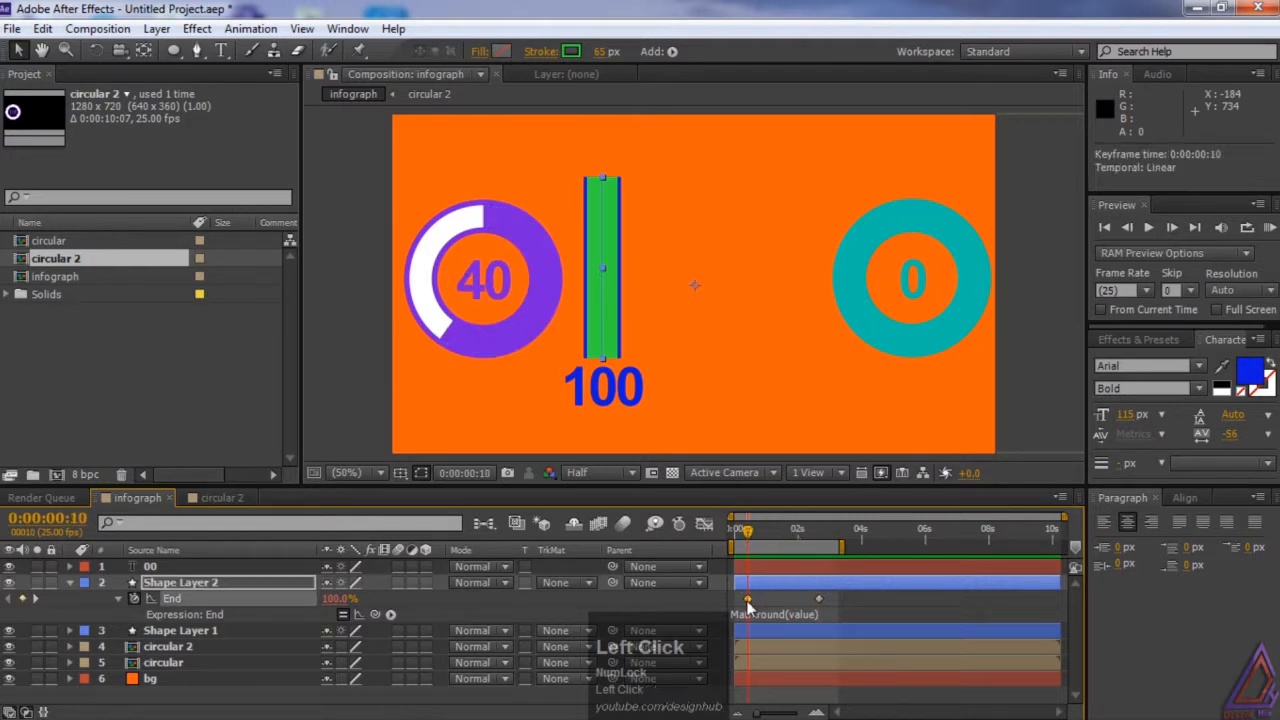
{"action": "left_click", "coordinate": [336, 598]}
{"action": "type", "text": "0"}
{"action": "key", "text": "Return"}
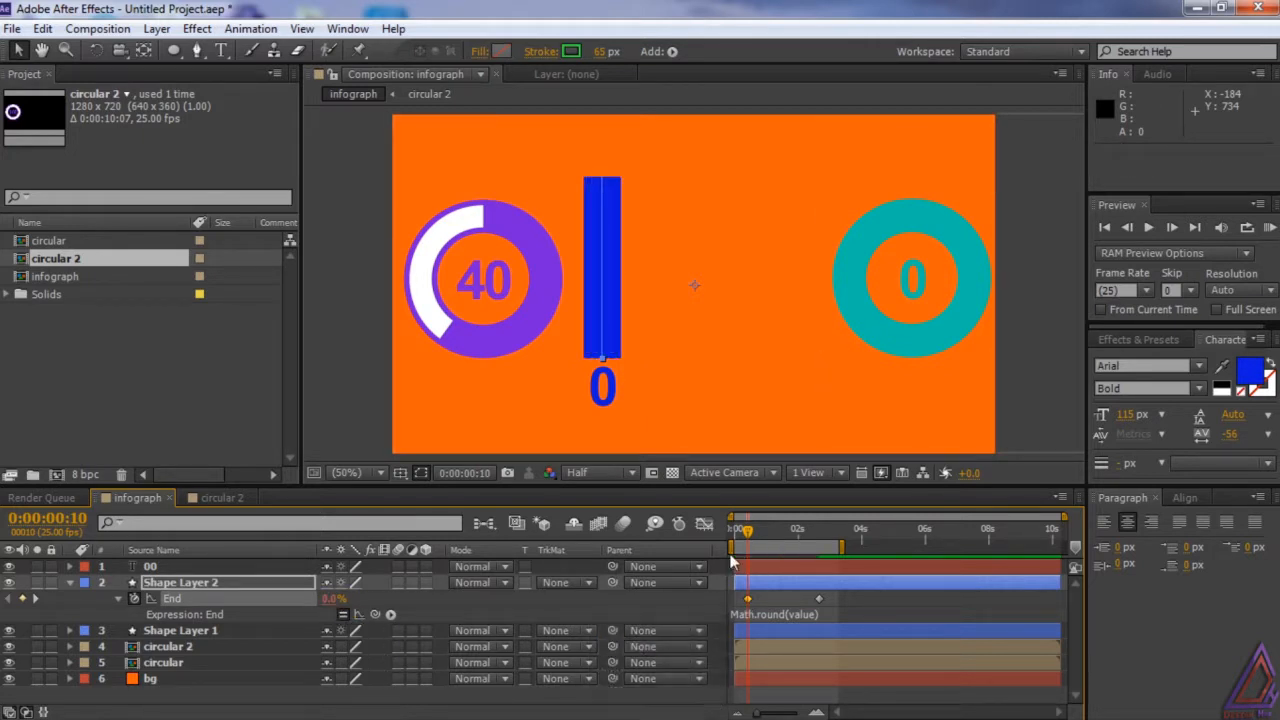
{"action": "key", "text": "space"}
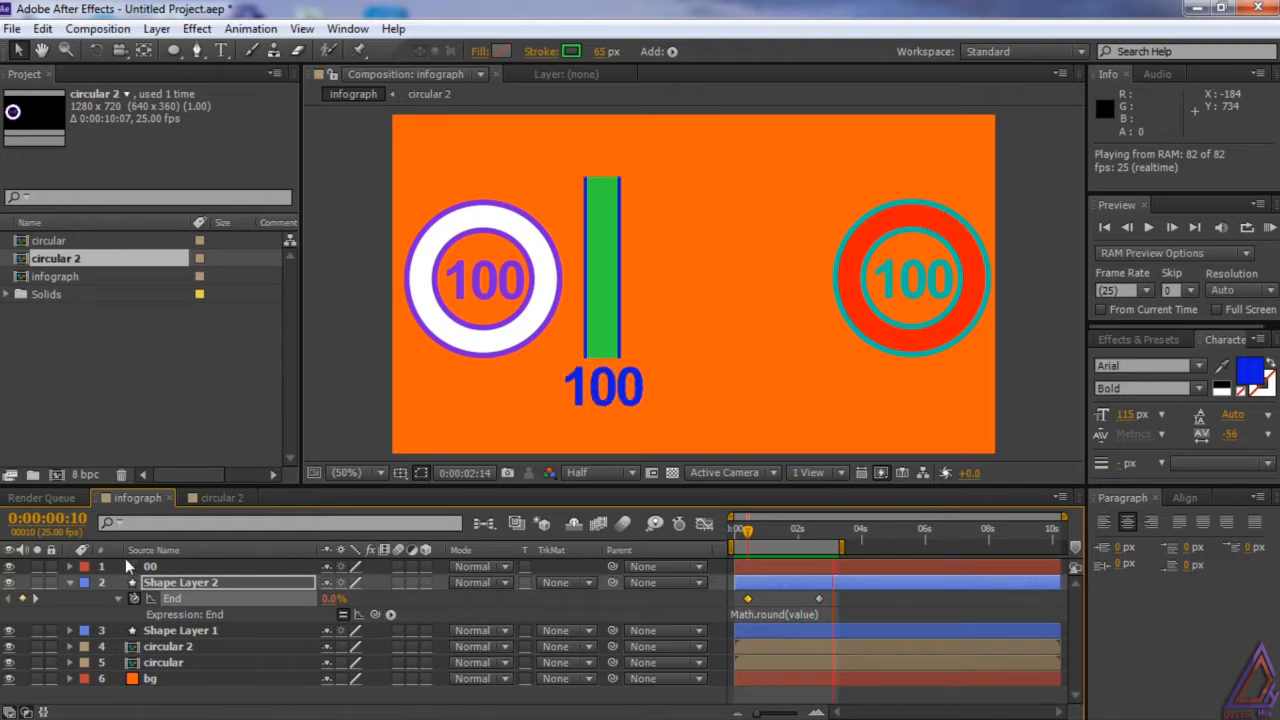
{"action": "left_click", "coordinate": [69, 582]}
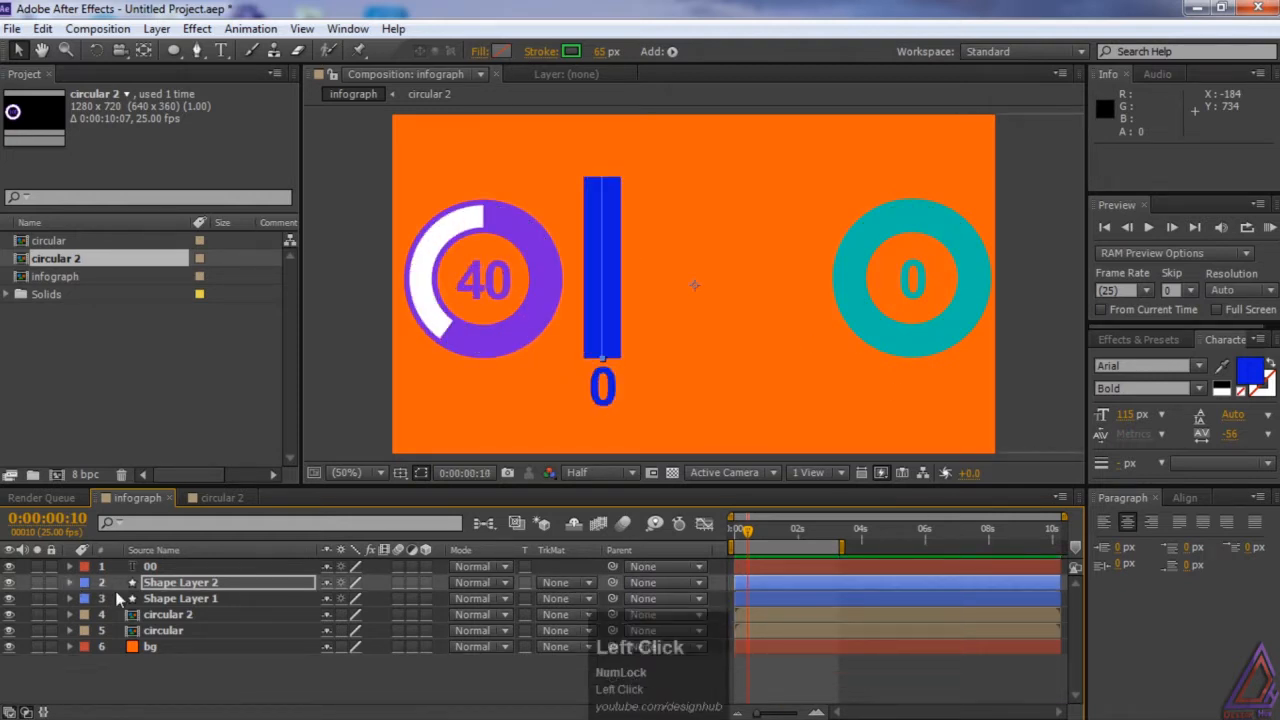
Pre-compose the 00, Shape Layer 2 and Shape Layer 1 layers into a new composition named rect
{"action": "left_click", "coordinate": [182, 598]}
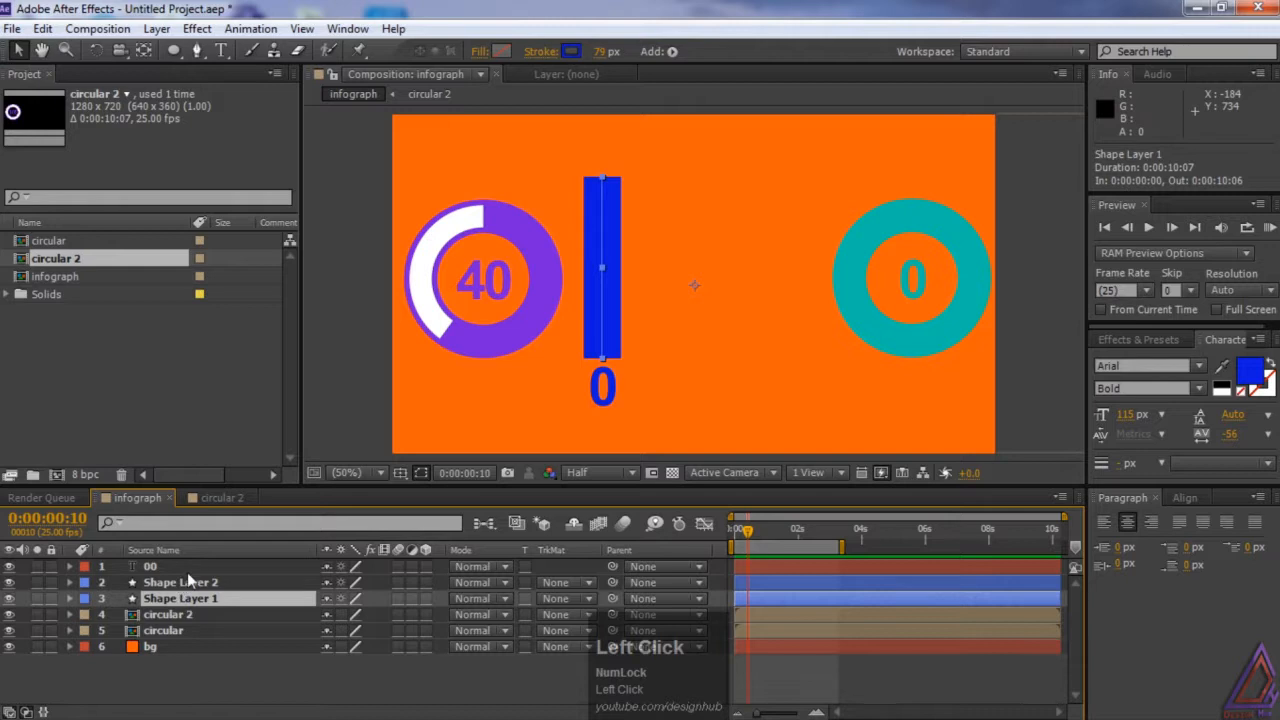
{"action": "left_click", "coordinate": [189, 581], "text": "shift"}
{"action": "left_click", "coordinate": [190, 567], "text": "shift"}
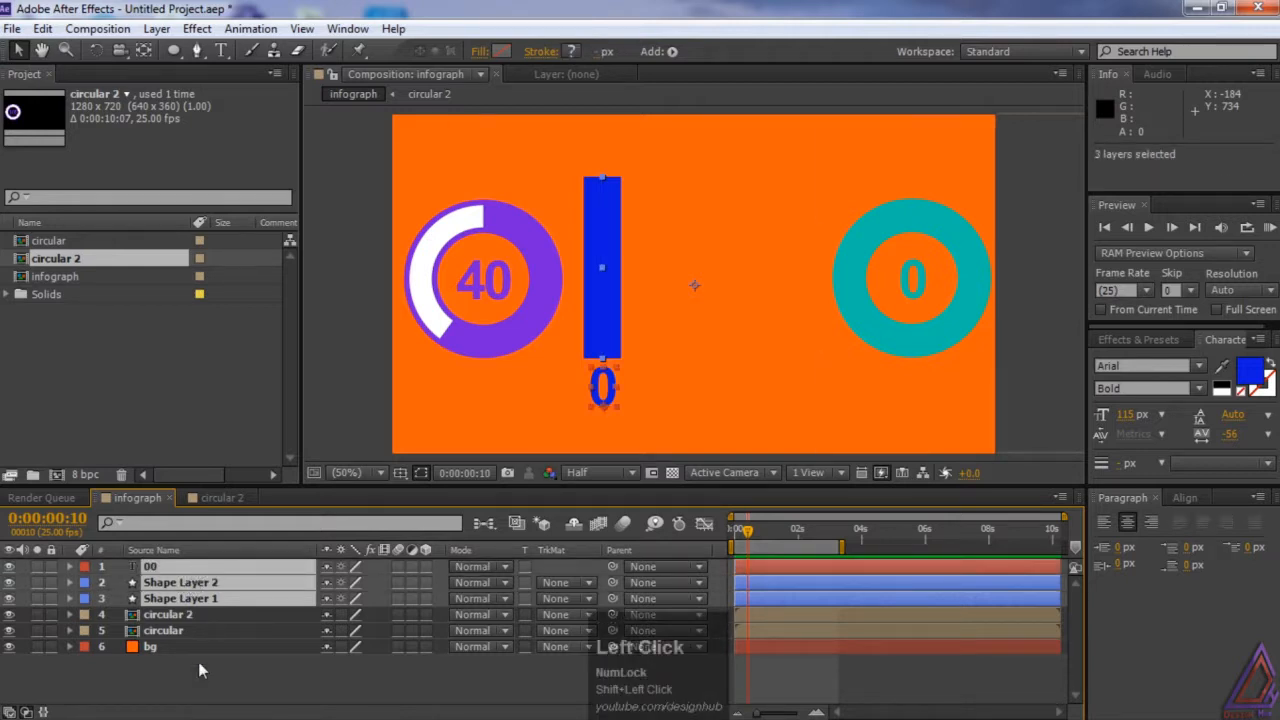
{"action": "right_click", "coordinate": [211, 590]}
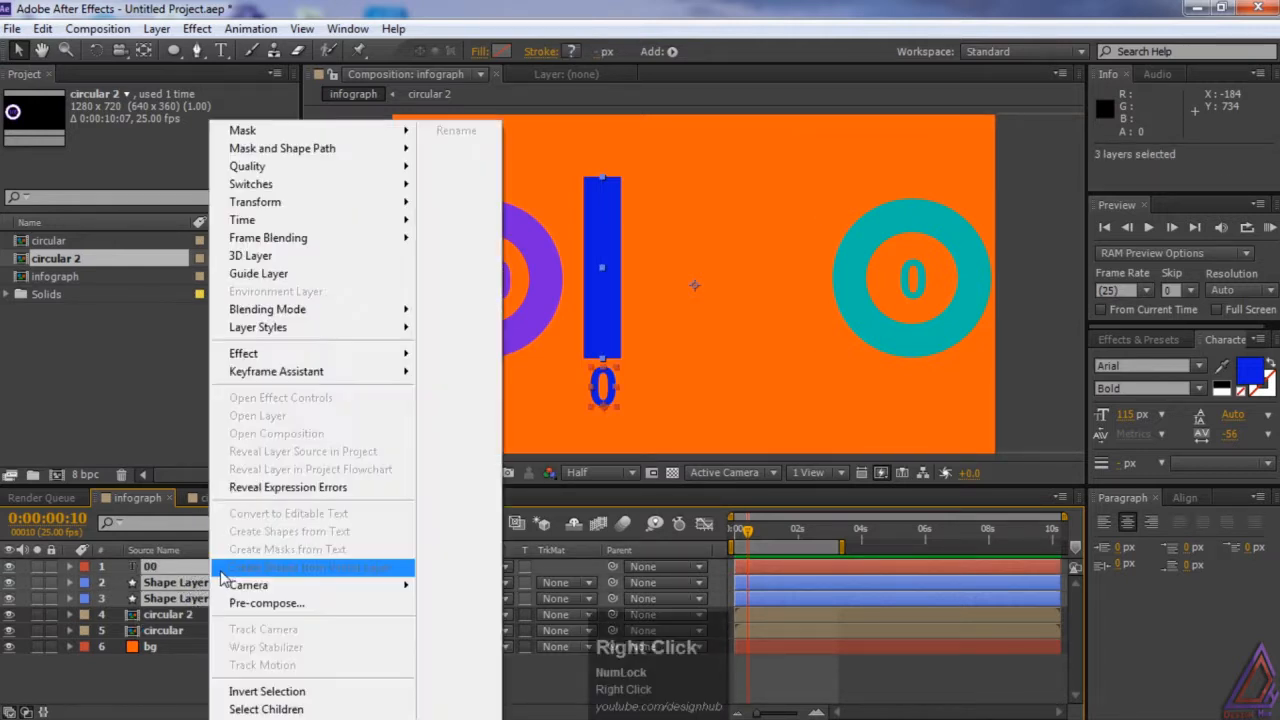
{"action": "left_click", "coordinate": [285, 607]}
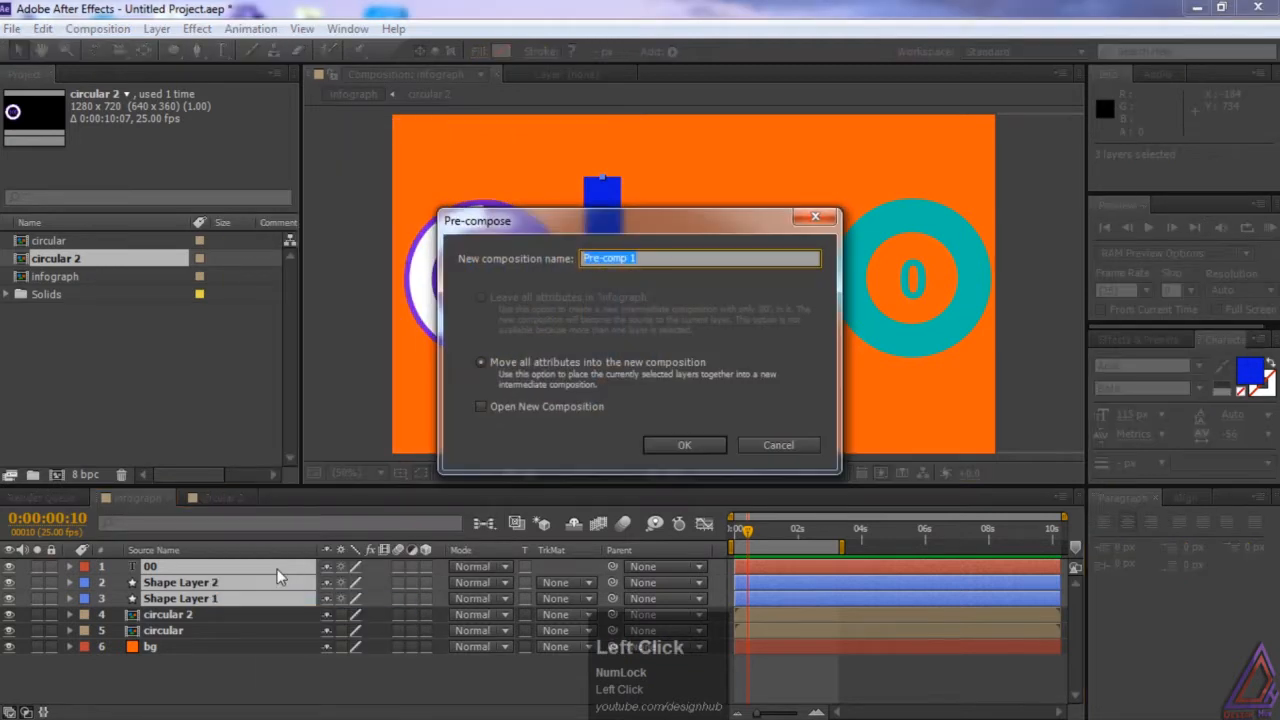
{"action": "type", "text": "rec"}
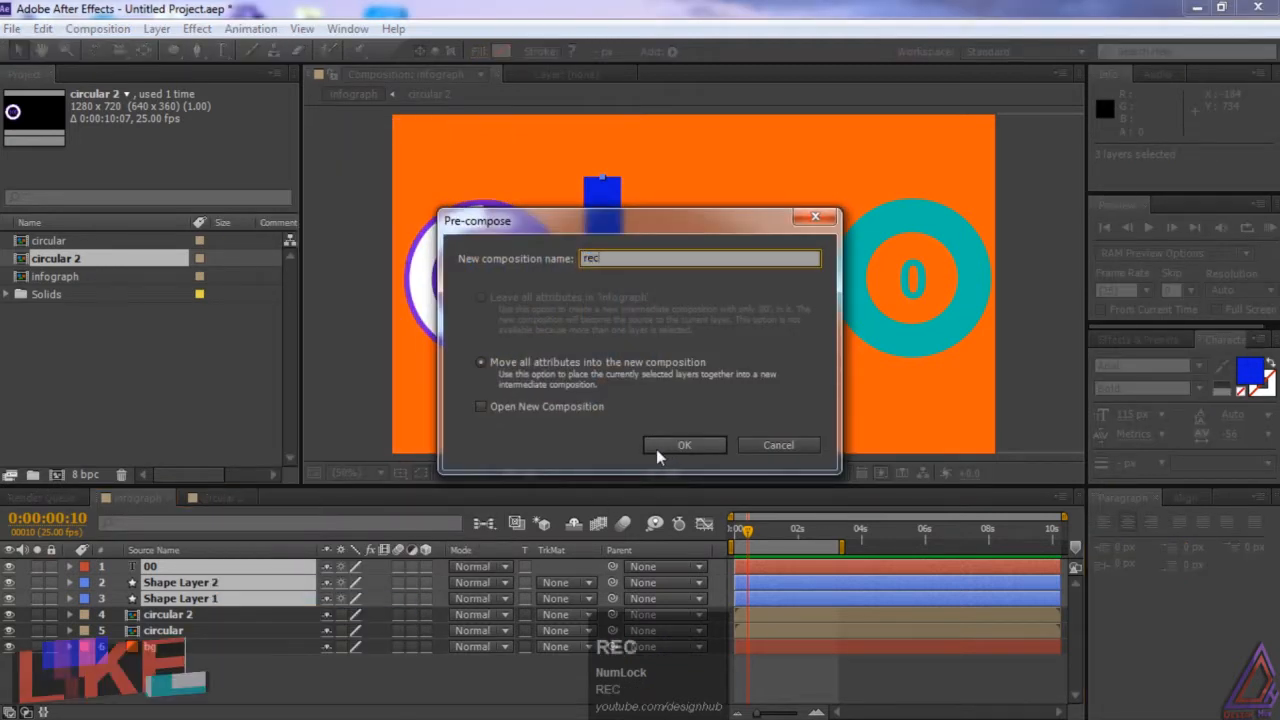
{"action": "type", "text": "t"}
{"action": "left_click", "coordinate": [683, 446]}
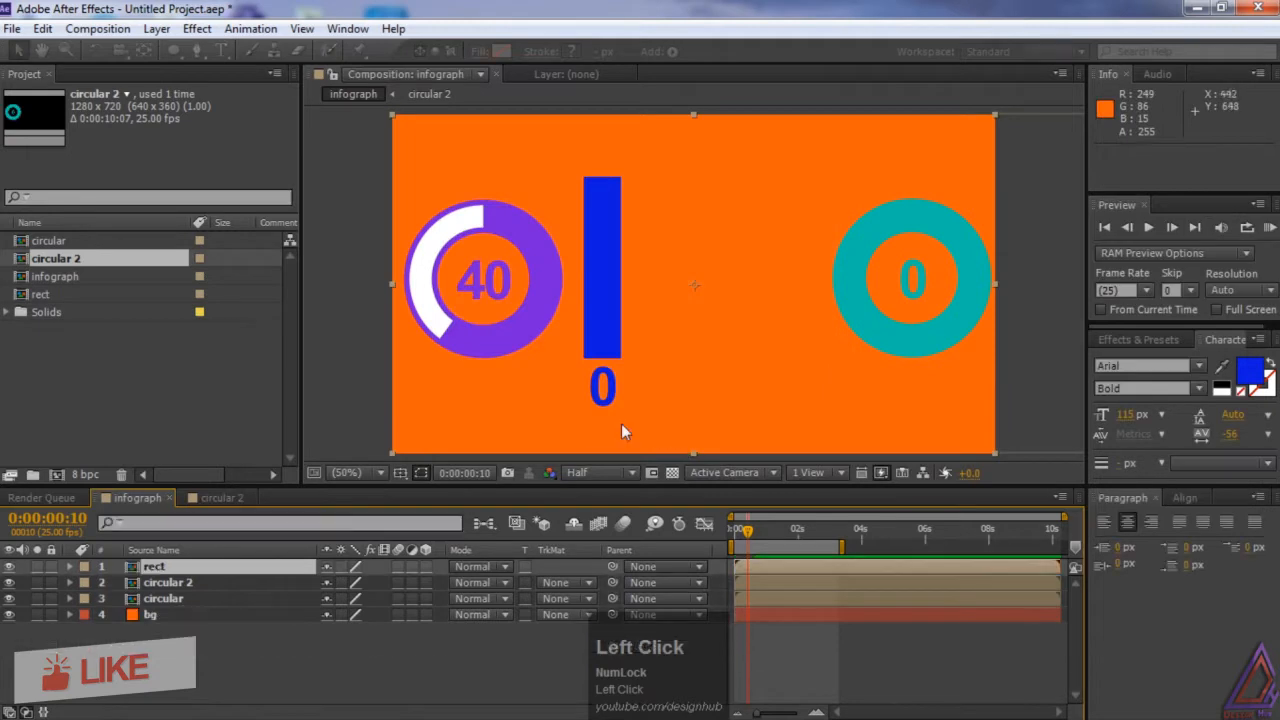
Duplicate the rect composition in the project and add the copy, rect 2, as the top layer of infograph
{"action": "left_click", "coordinate": [68, 293]}
{"action": "key", "text": "ctrl+d"}
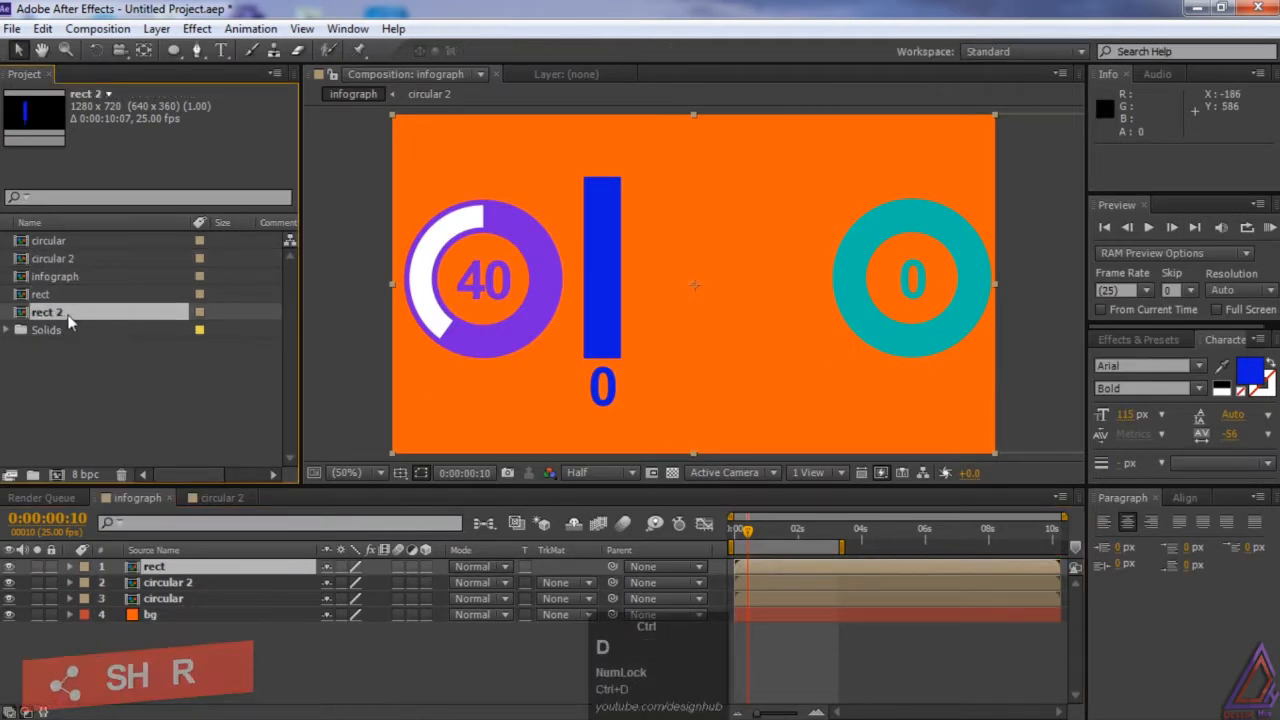
{"action": "left_click_drag", "start_coordinate": [68, 313], "coordinate": [201, 551]}
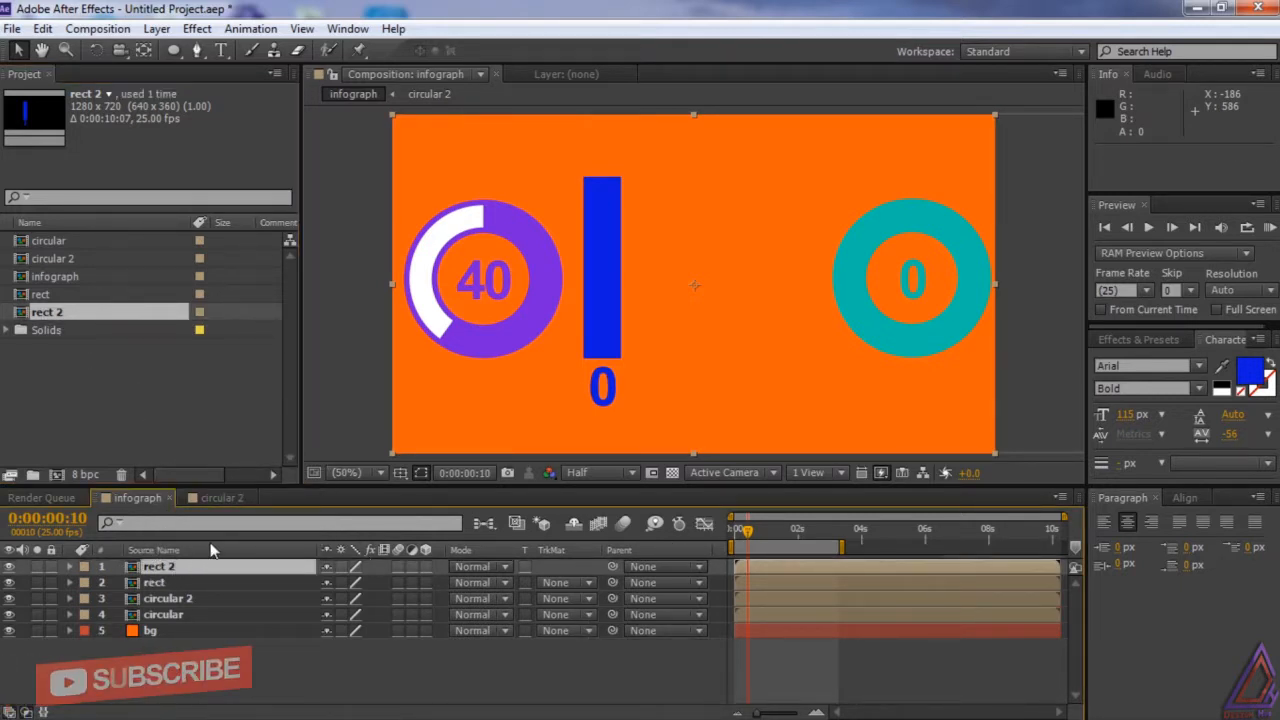
Open the rect 2 composition and change Shape Layer 1's stroke colour to red
{"action": "left_click", "coordinate": [189, 566]}
{"action": "double_click", "coordinate": [189, 566]}
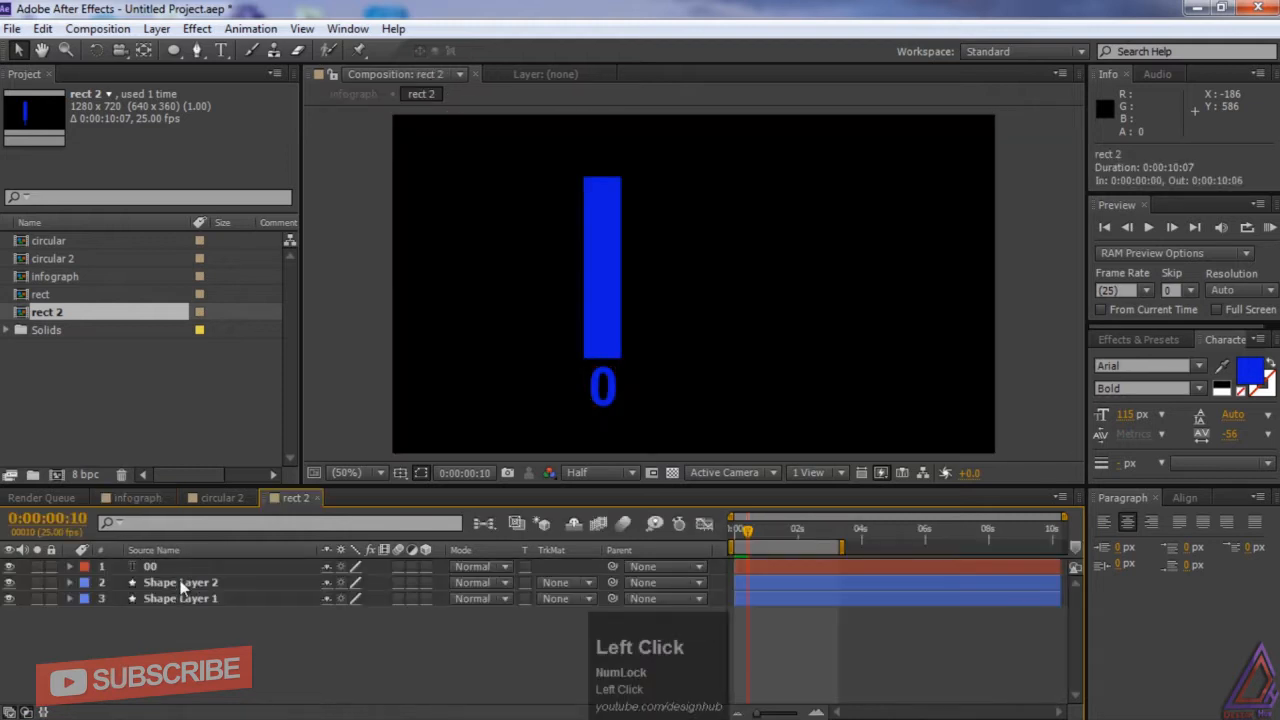
{"action": "left_click", "coordinate": [179, 598]}
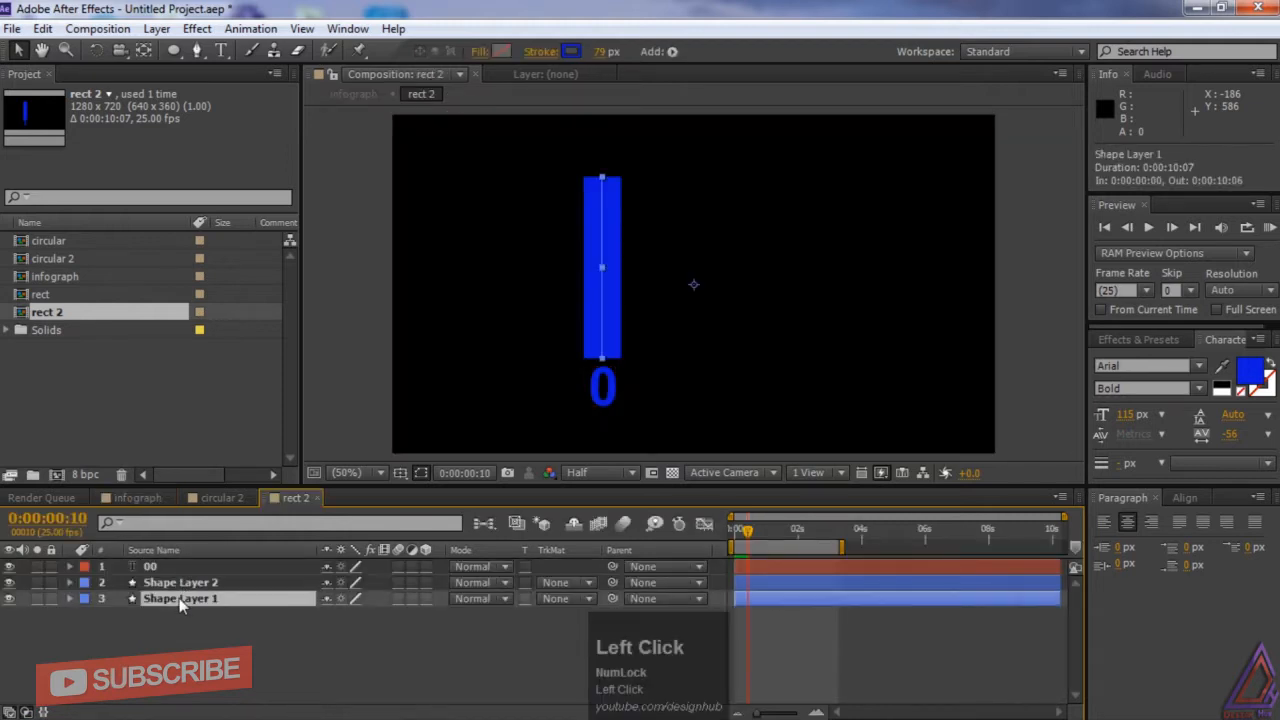
{"action": "left_click", "coordinate": [570, 51]}
{"action": "left_click_drag", "start_coordinate": [322, 306], "coordinate": [325, 275]}
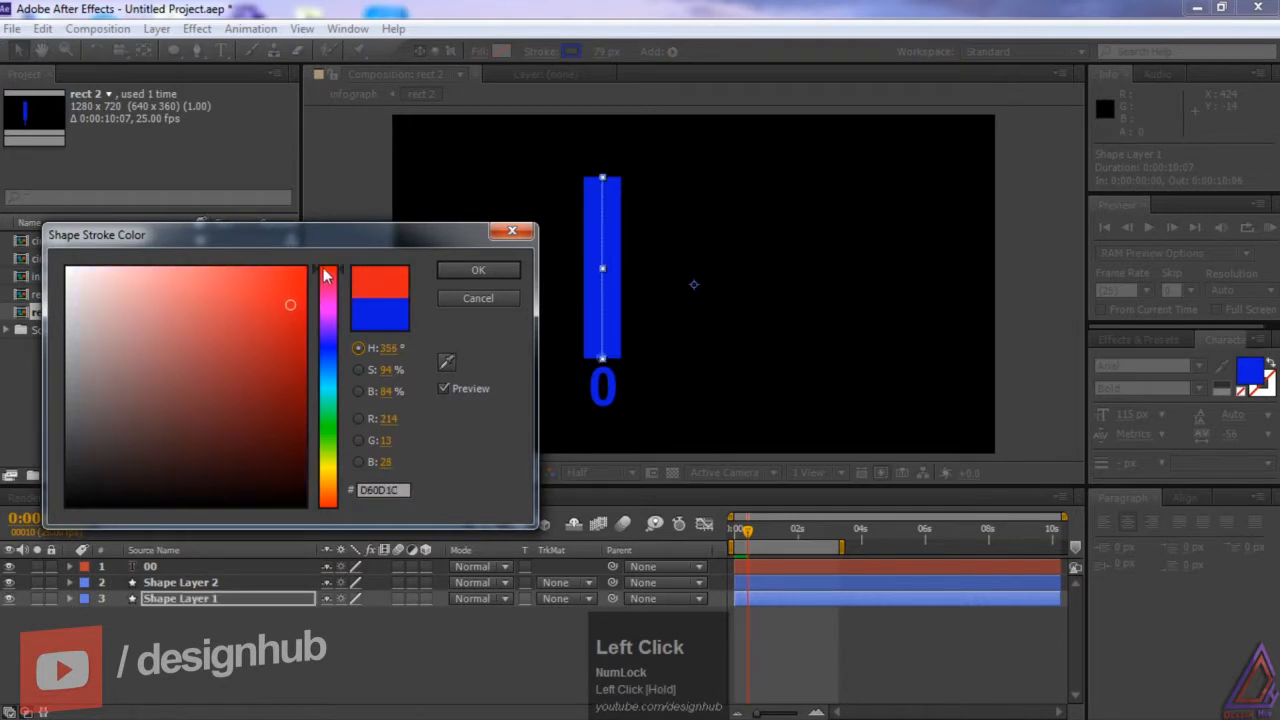
{"action": "left_click", "coordinate": [478, 270]}
Change Shape Layer 2's stroke colour to yellow in the rect 2 composition
{"action": "left_click", "coordinate": [210, 584]}
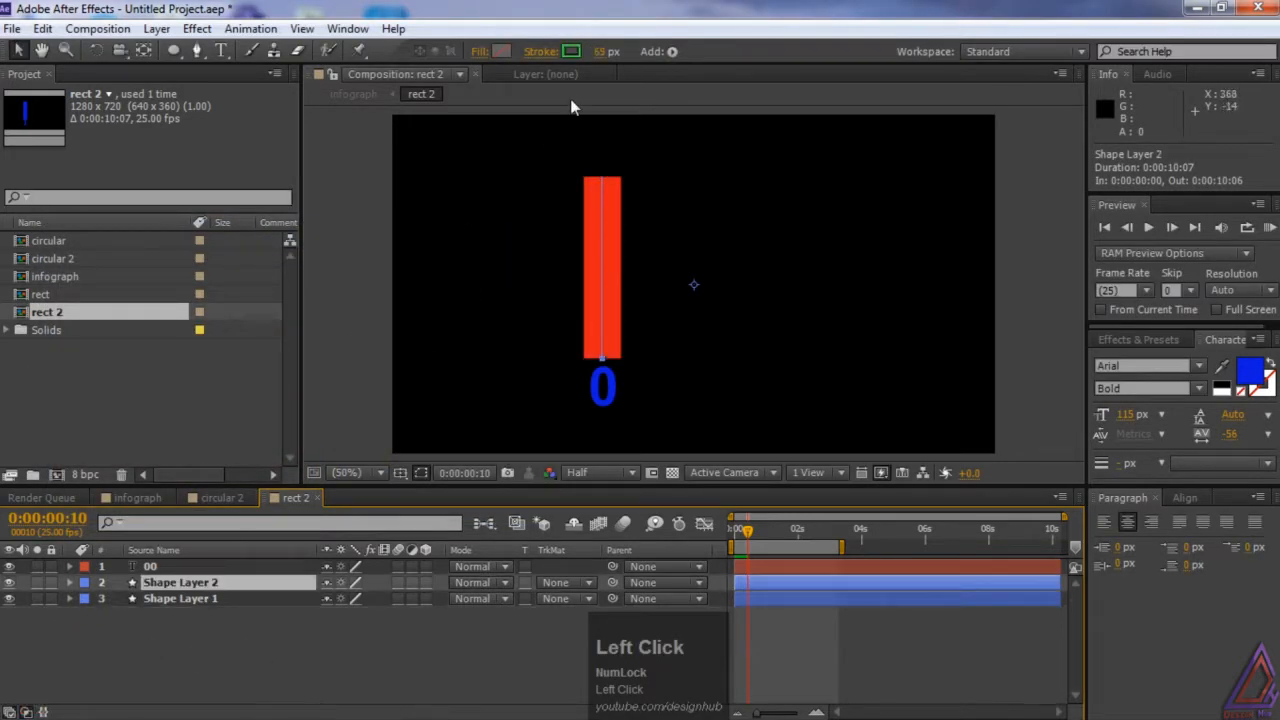
{"action": "left_click", "coordinate": [569, 52]}
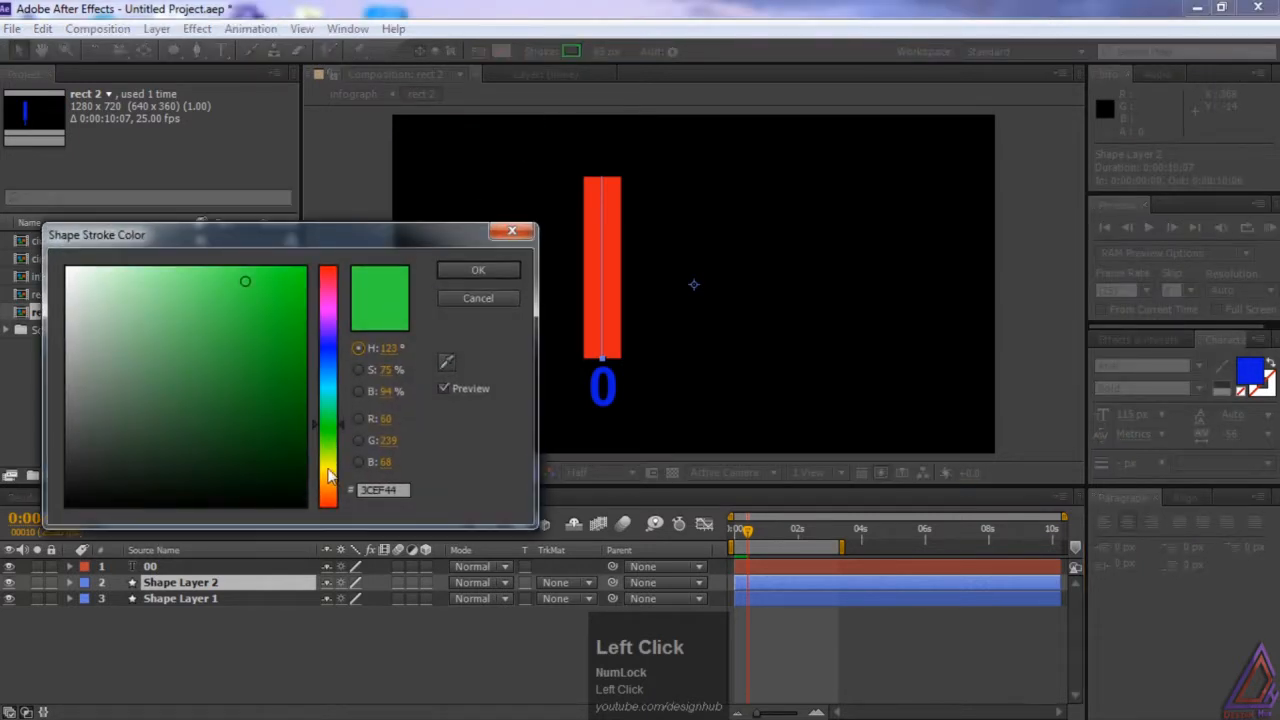
{"action": "left_click", "coordinate": [330, 475]}
{"action": "left_click", "coordinate": [478, 270]}
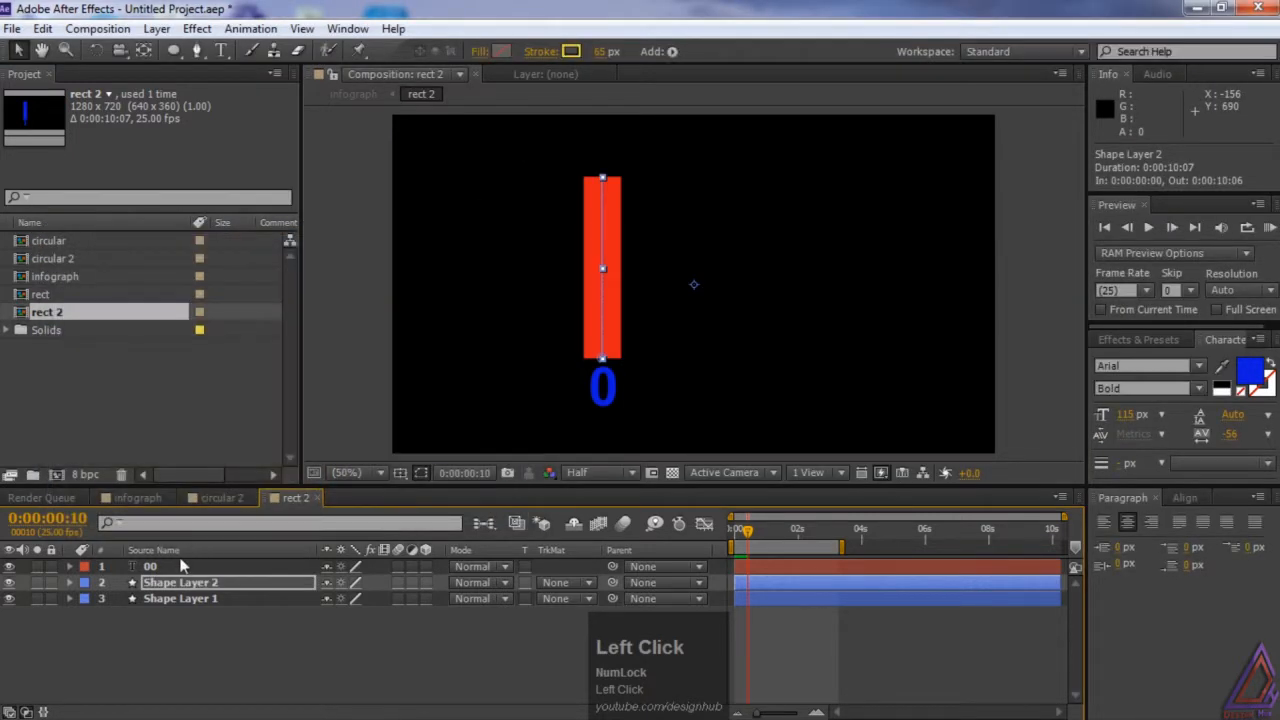
Recolour the 00 counter text by sampling the bar's yellow fill at 0:00:01:08
{"action": "left_click", "coordinate": [165, 568]}
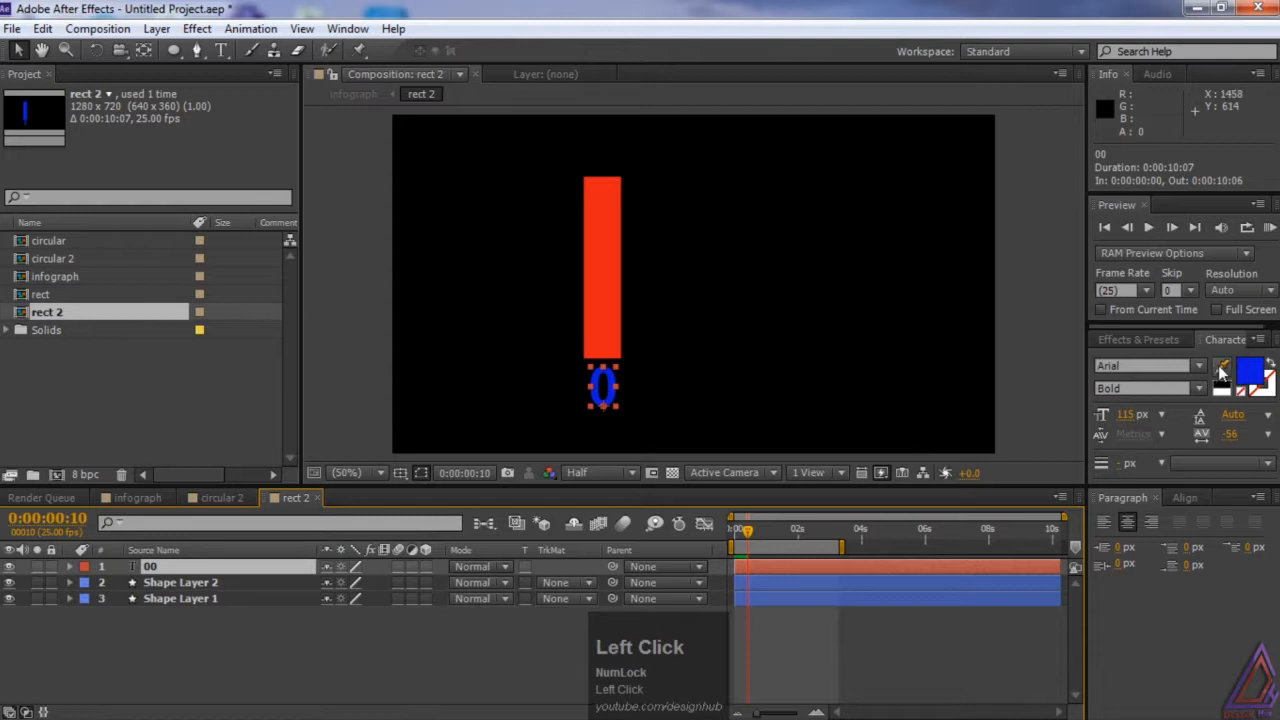
{"action": "left_click", "coordinate": [779, 532]}
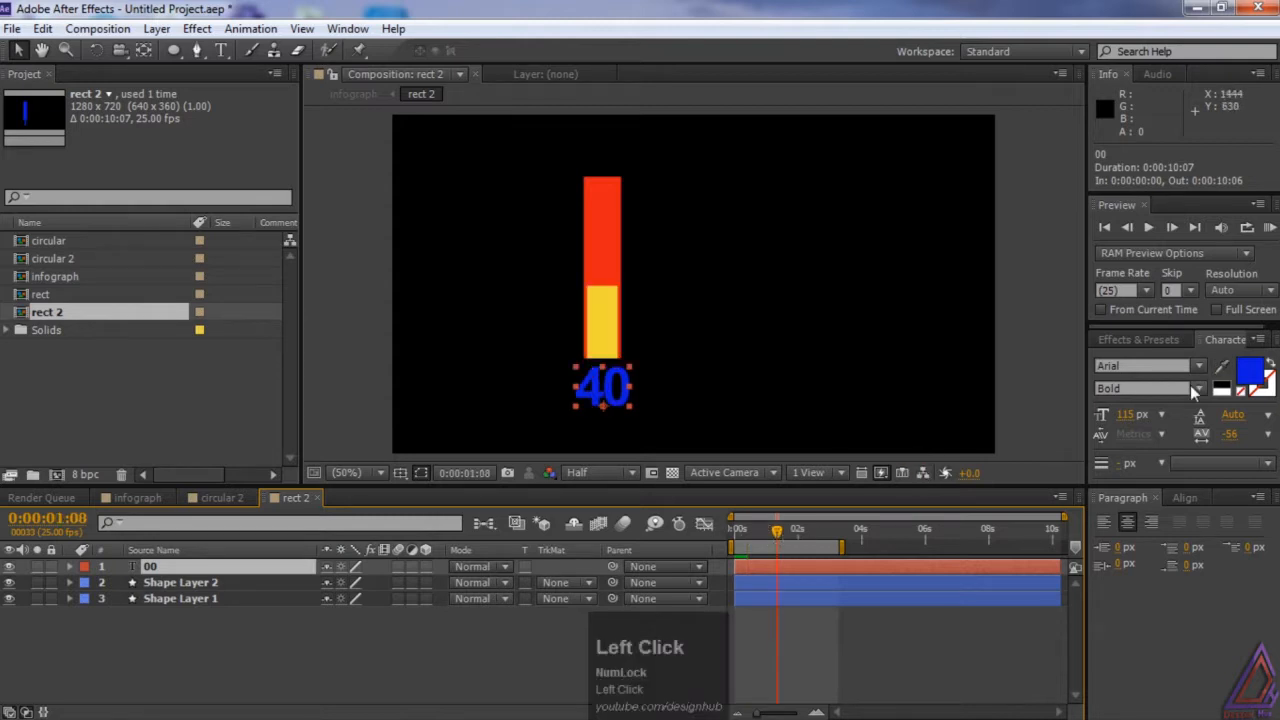
{"action": "left_click", "coordinate": [1222, 367]}
{"action": "left_click", "coordinate": [615, 312]}
{"action": "key", "text": "Return"}
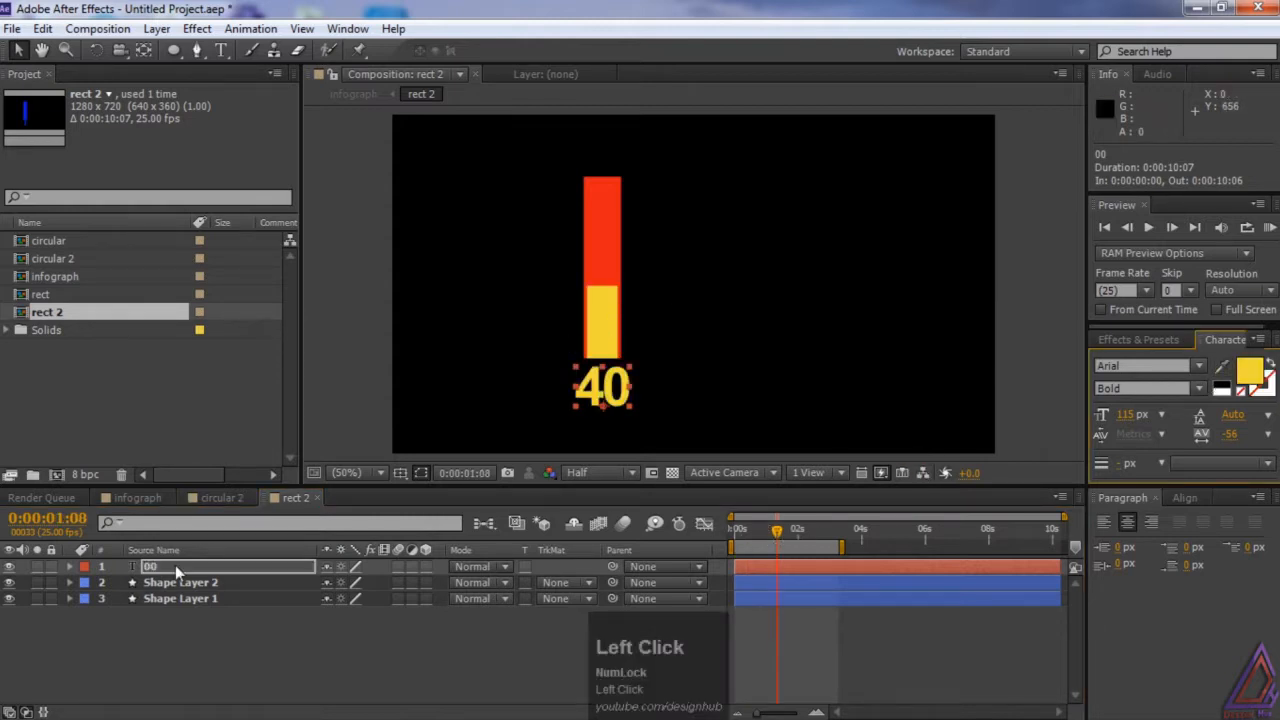
Reveal Shape Layer 2's Trim Paths End keyframes in rect 2 and try moving one to 0:00:00:17
{"action": "double_click", "coordinate": [168, 567]}
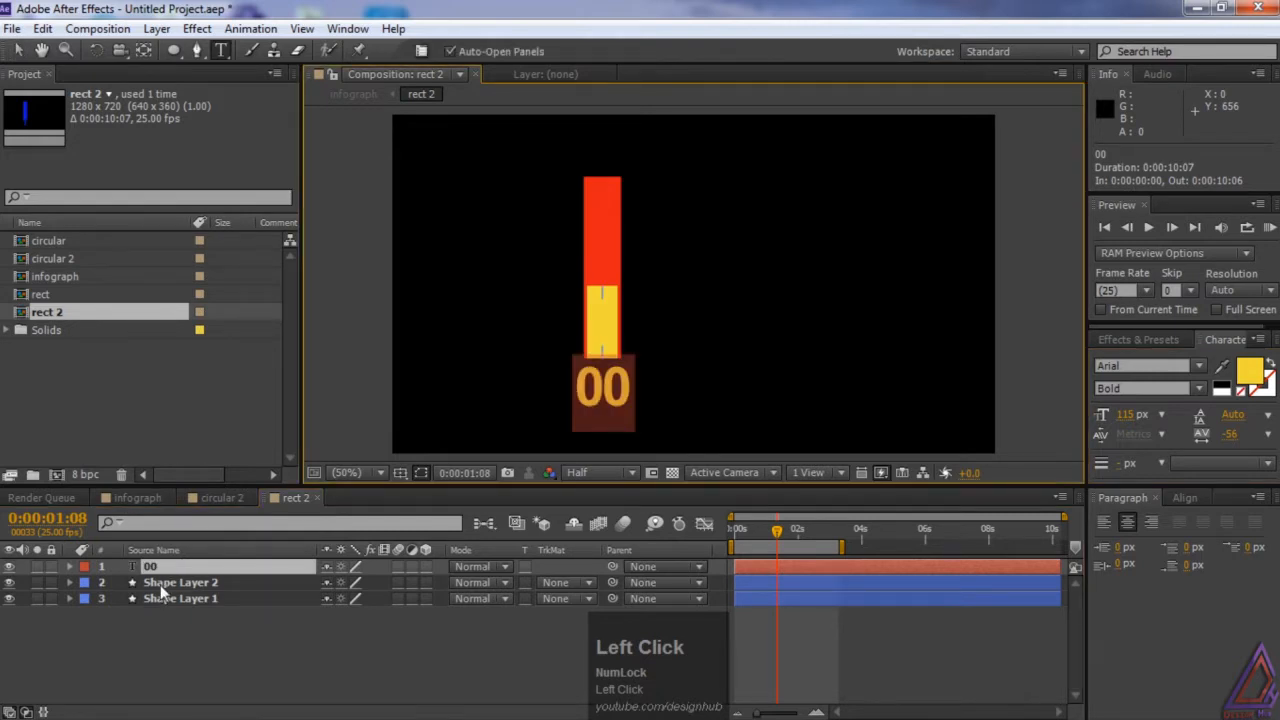
{"action": "left_click", "coordinate": [160, 584]}
{"action": "key", "text": "u"}
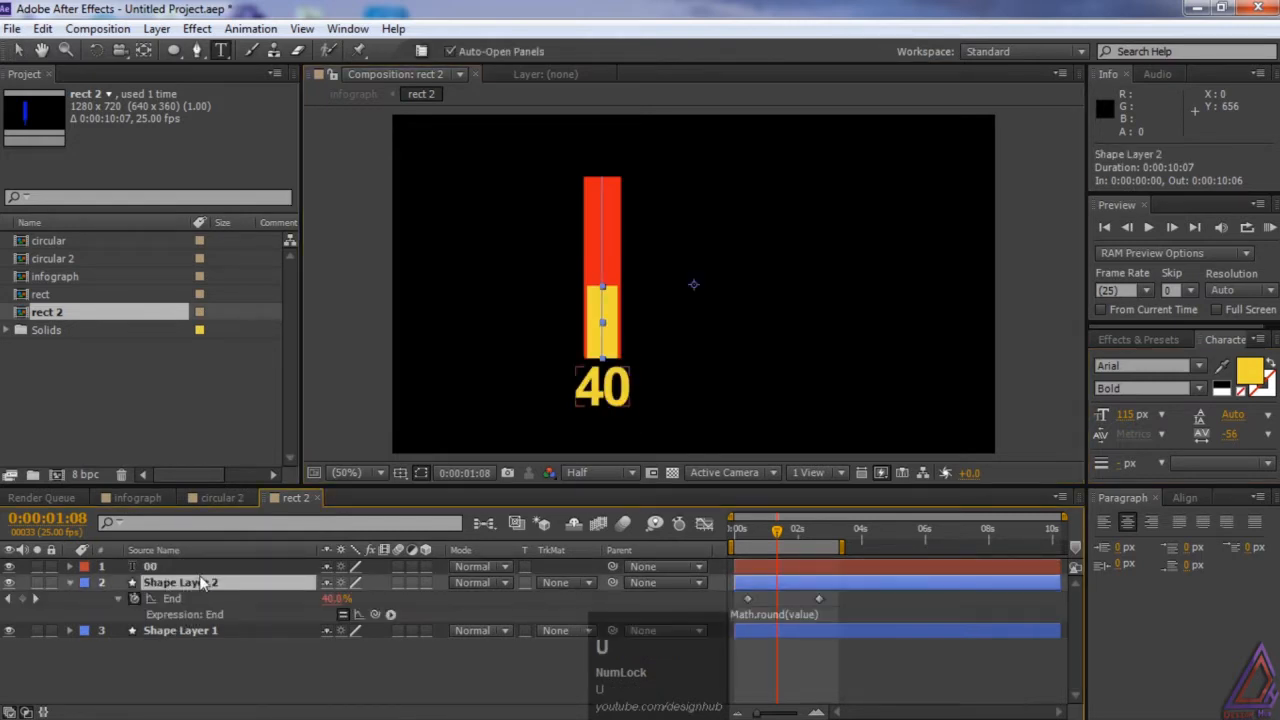
{"action": "left_click", "coordinate": [820, 600]}
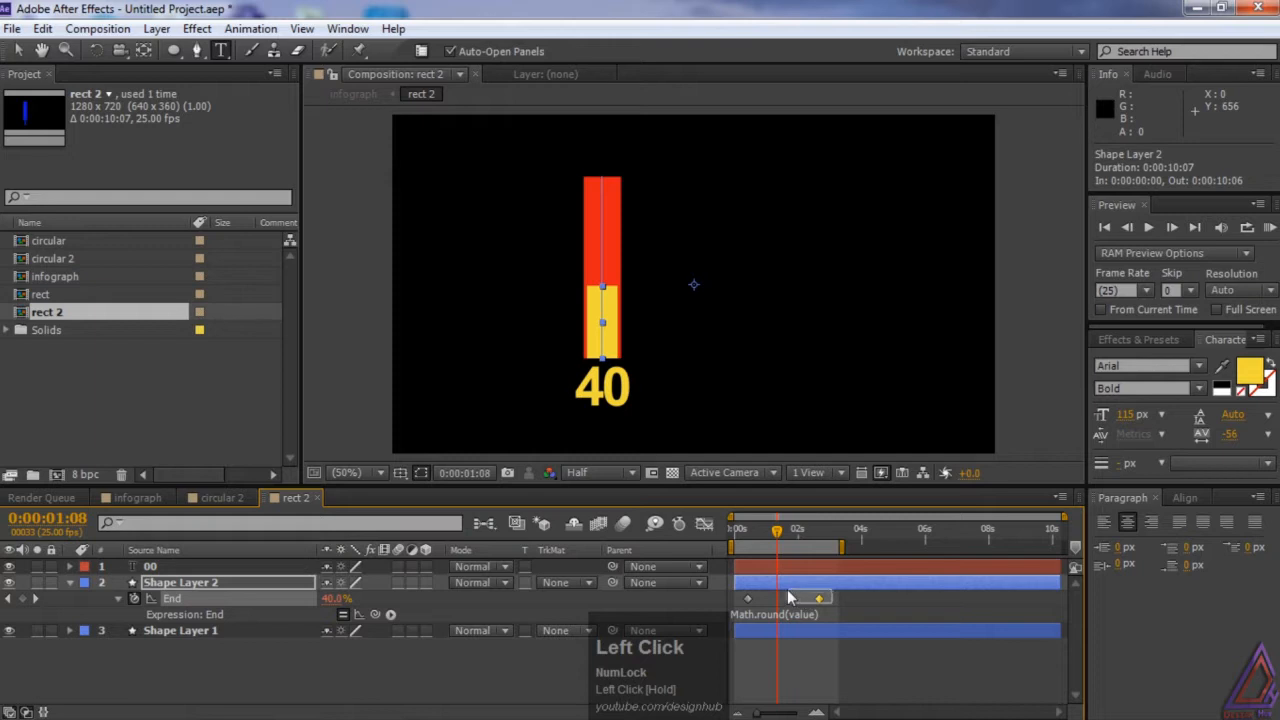
{"action": "left_click_drag", "start_coordinate": [819, 599], "coordinate": [758, 605]}
{"action": "left_click", "coordinate": [757, 602]}
Return to the infograph composition, move the rect 2 layer to position 996, 360 and preview the animation
{"action": "left_click", "coordinate": [215, 497]}
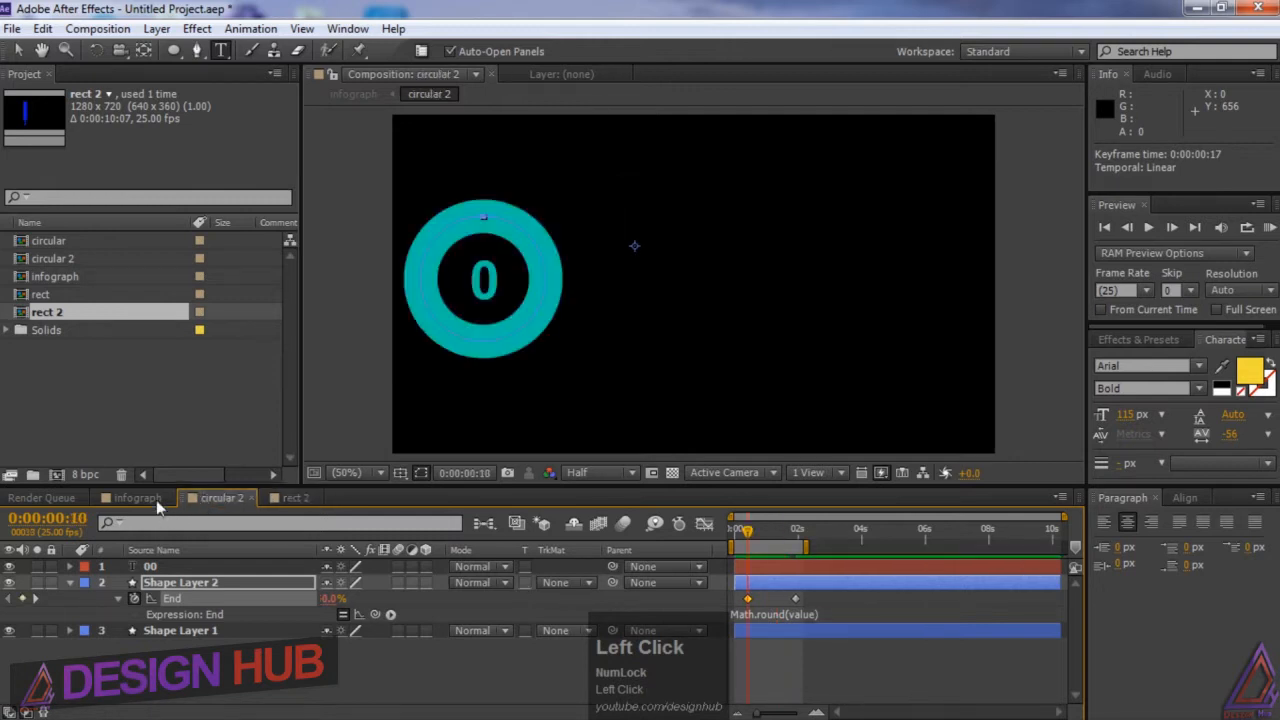
{"action": "left_click", "coordinate": [137, 497]}
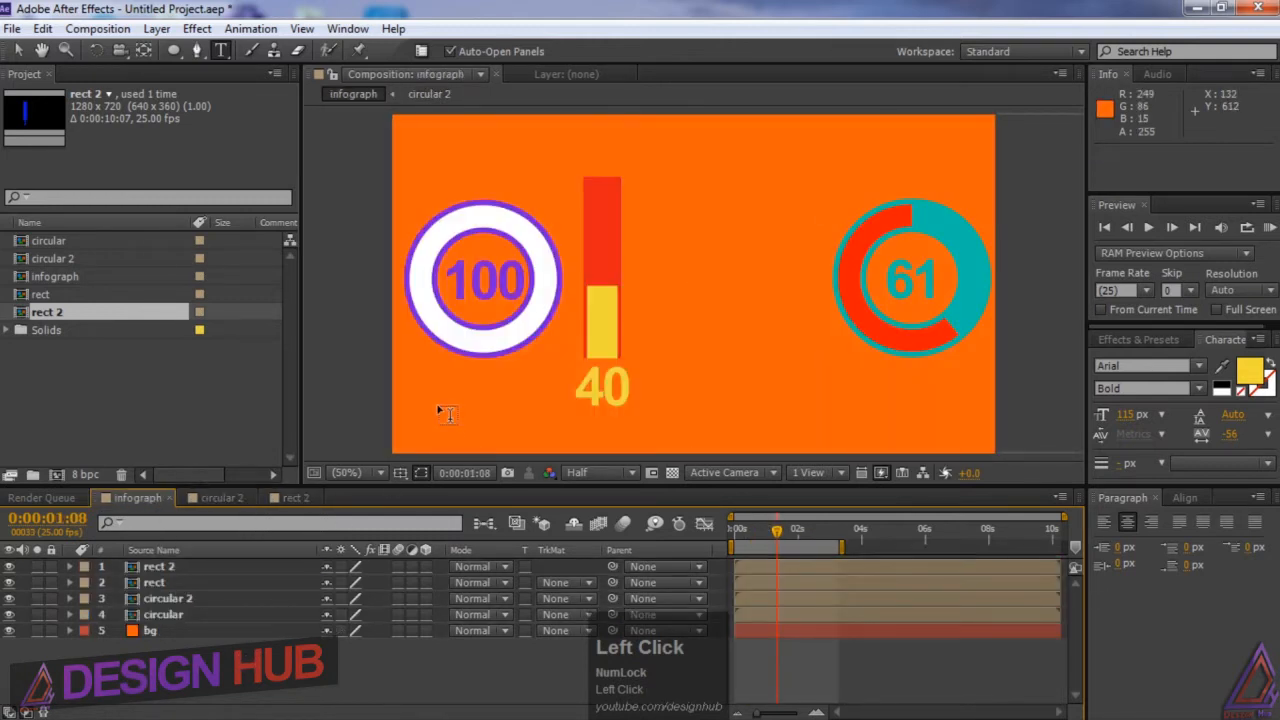
{"action": "left_click", "coordinate": [182, 566]}
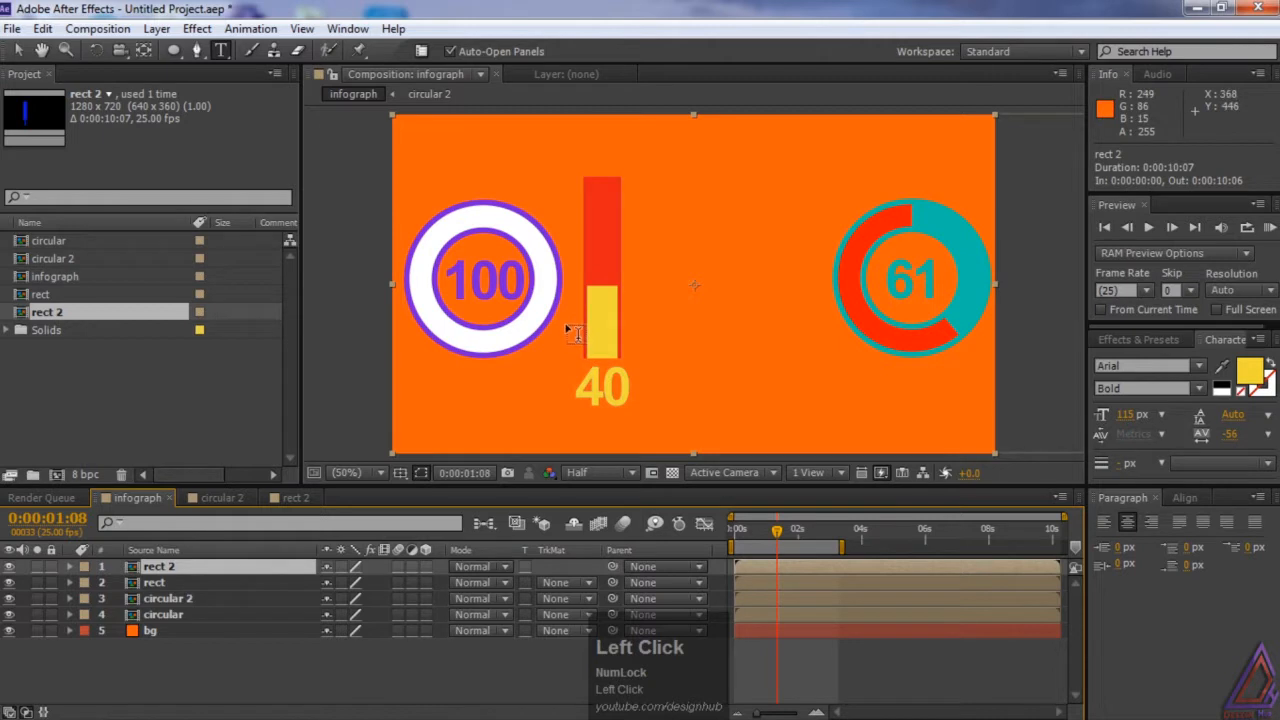
{"action": "key", "text": "v"}
{"action": "left_click_drag", "start_coordinate": [604, 323], "coordinate": [743, 320]}
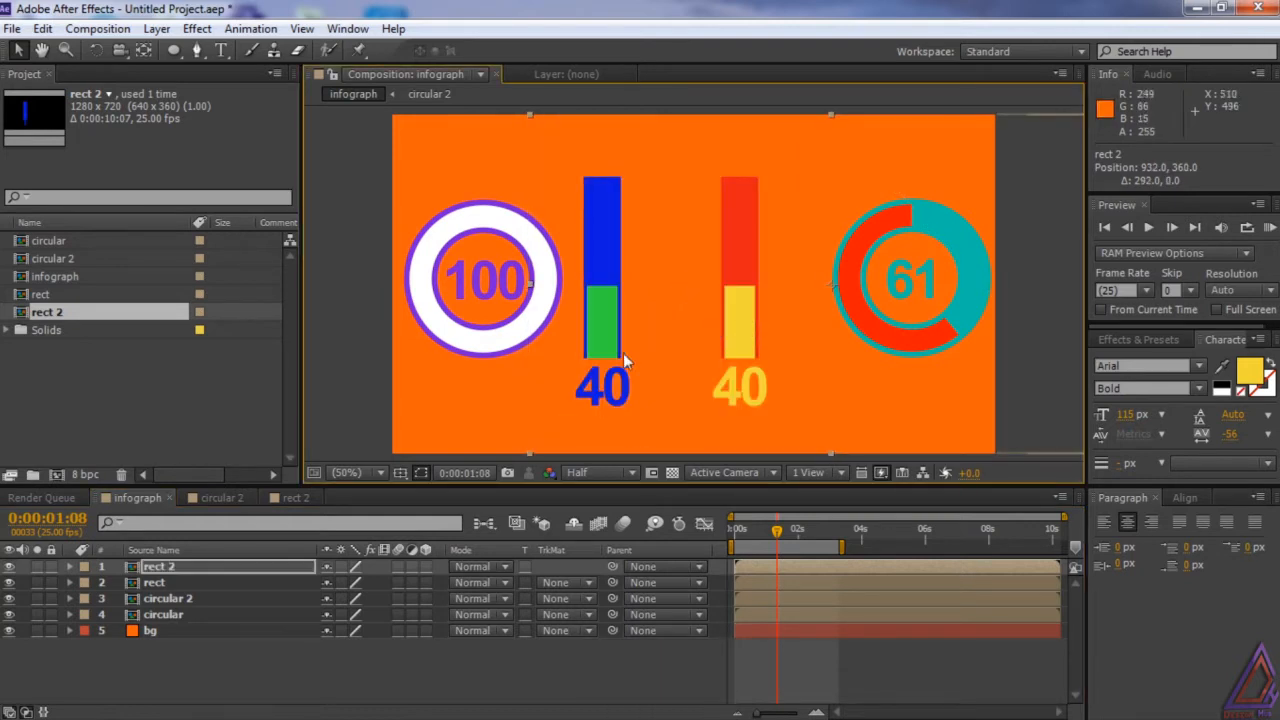
{"action": "left_click_drag", "start_coordinate": [739, 316], "coordinate": [775, 311]}
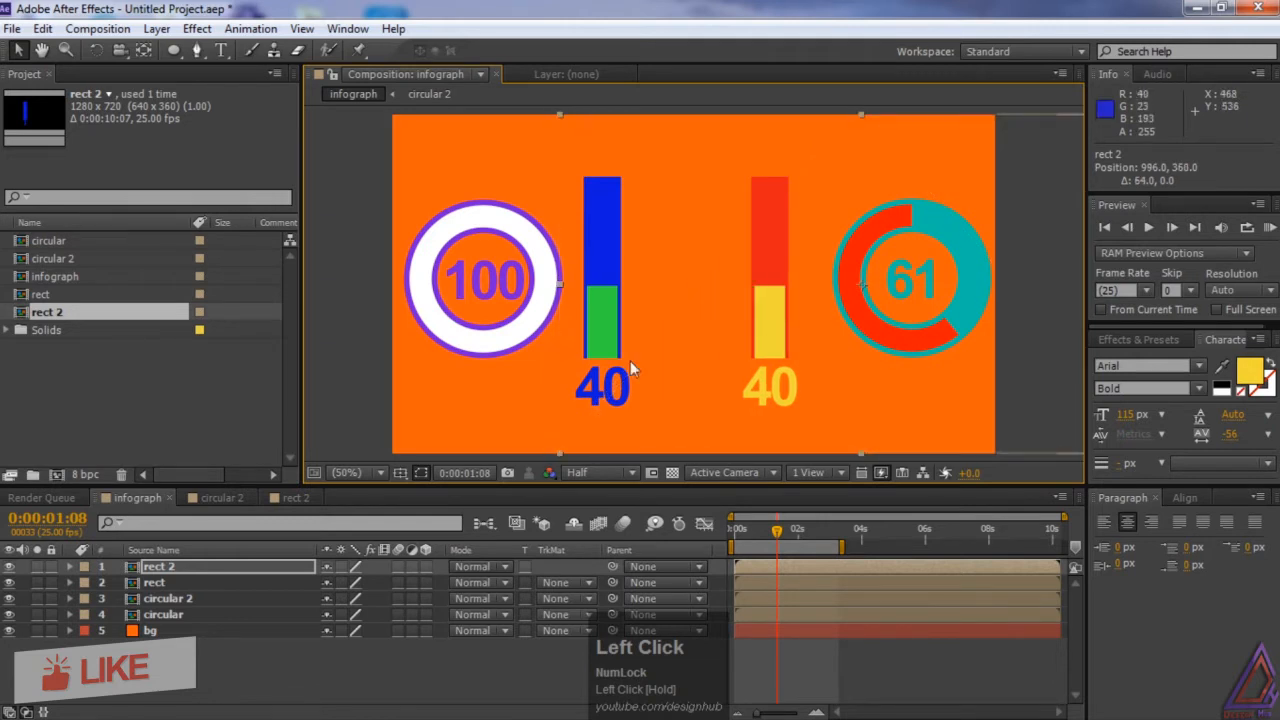
{"action": "key", "text": "KP_0"}
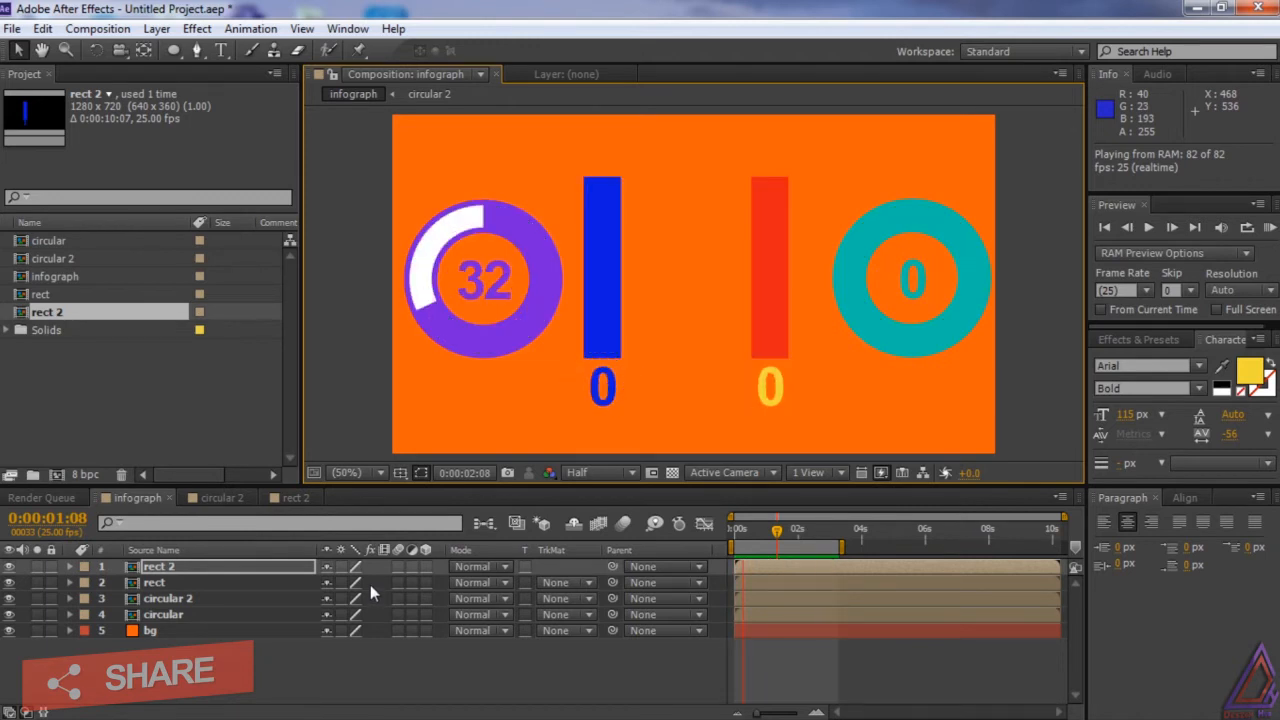
{"action": "key", "text": "space"}
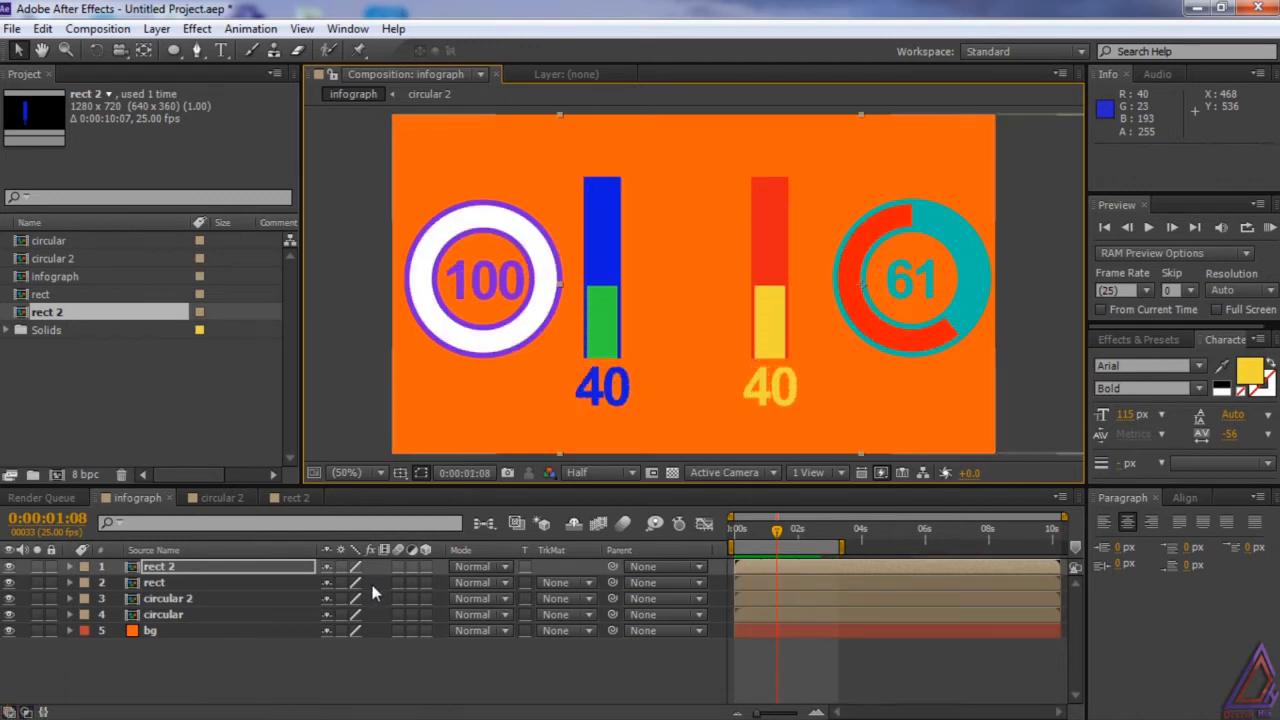